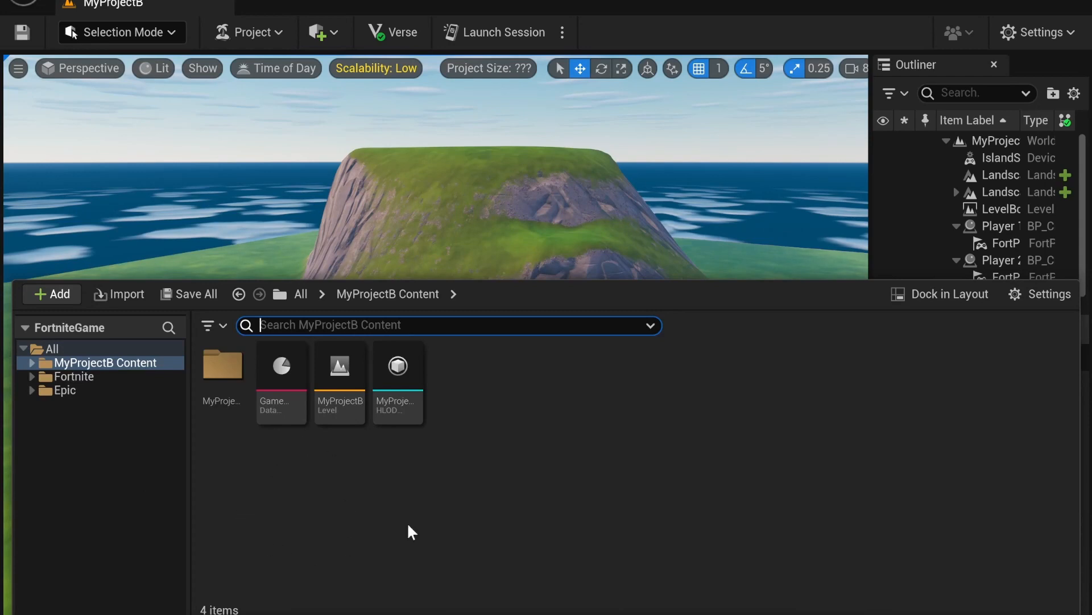
# Step: Create a new material in the MyProjectB Content folder and name it M_MyMap
pyautogui.click(469, 391)
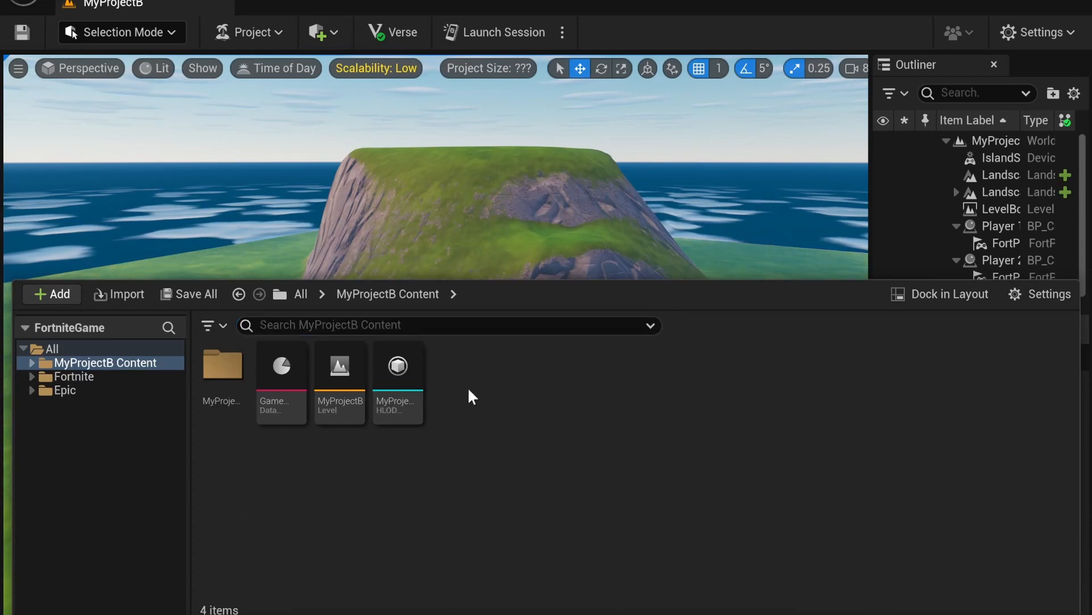
pyautogui.rightClick(468, 418)
pyautogui.click(548, 401)
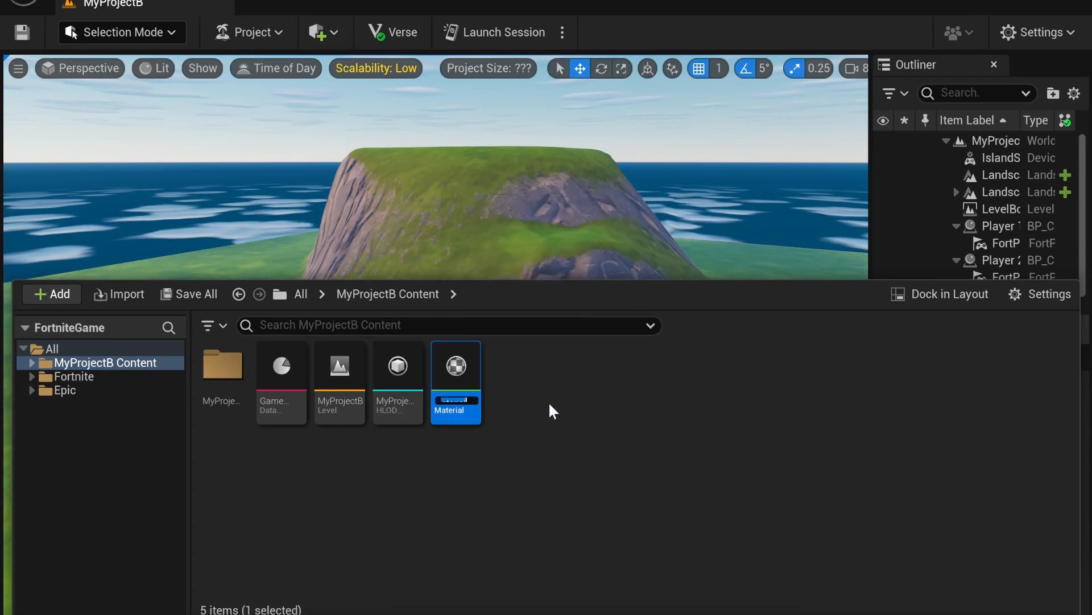
pyautogui.write('M_M')
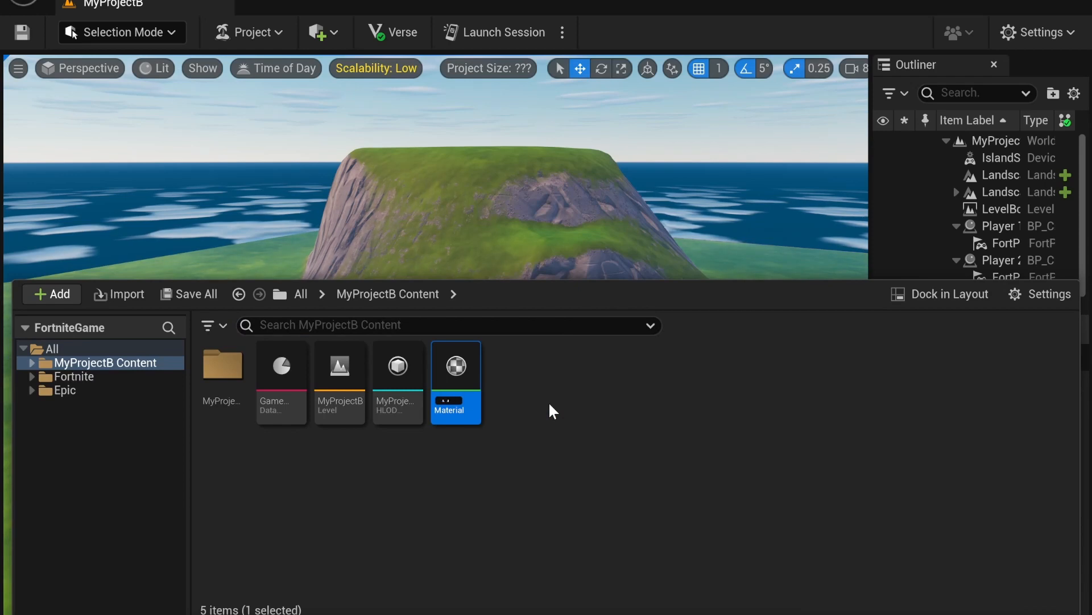
pyautogui.write('a')
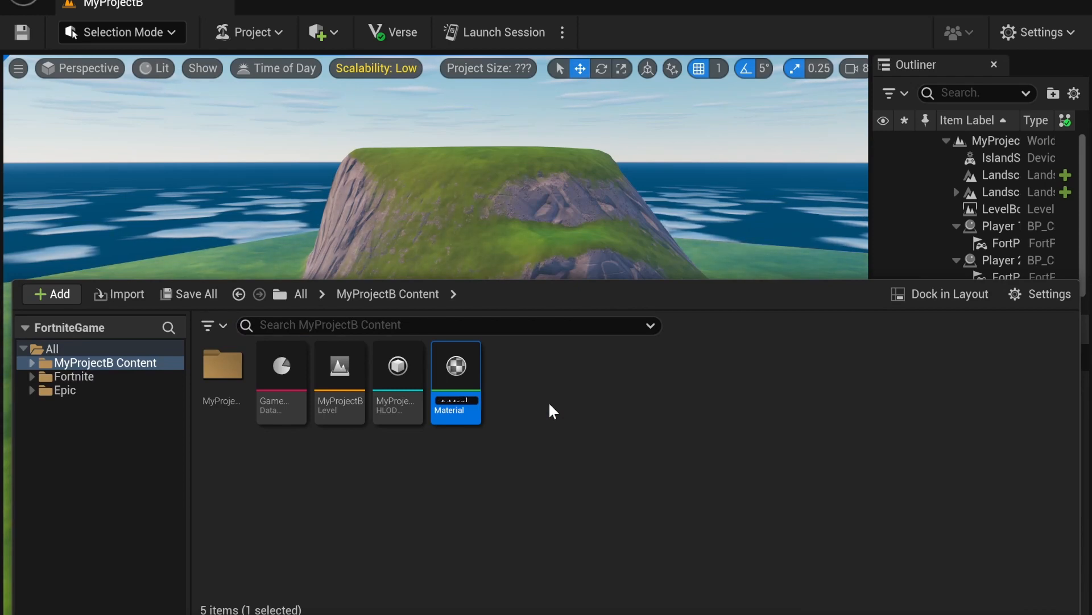
pyautogui.press('Return')
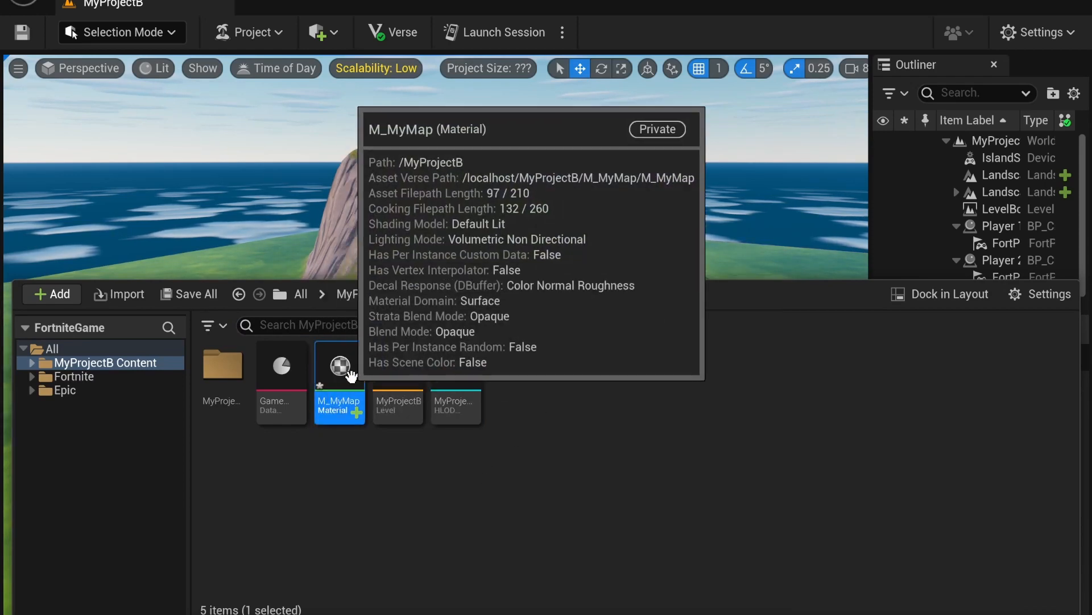
# Step: Open the M_MyMap material and enable Use Material Attributes in its material settings
pyautogui.doubleClick(351, 375)
pyautogui.scroll(-3, 575, 380)
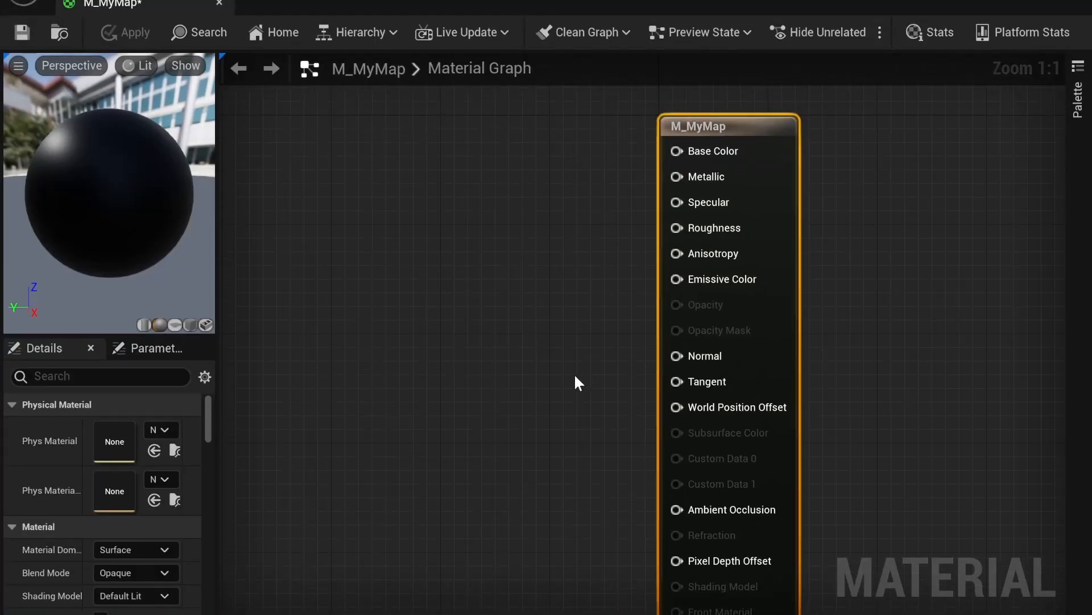
pyautogui.moveTo(422, 349); pyautogui.dragTo(529, 349, button='right')
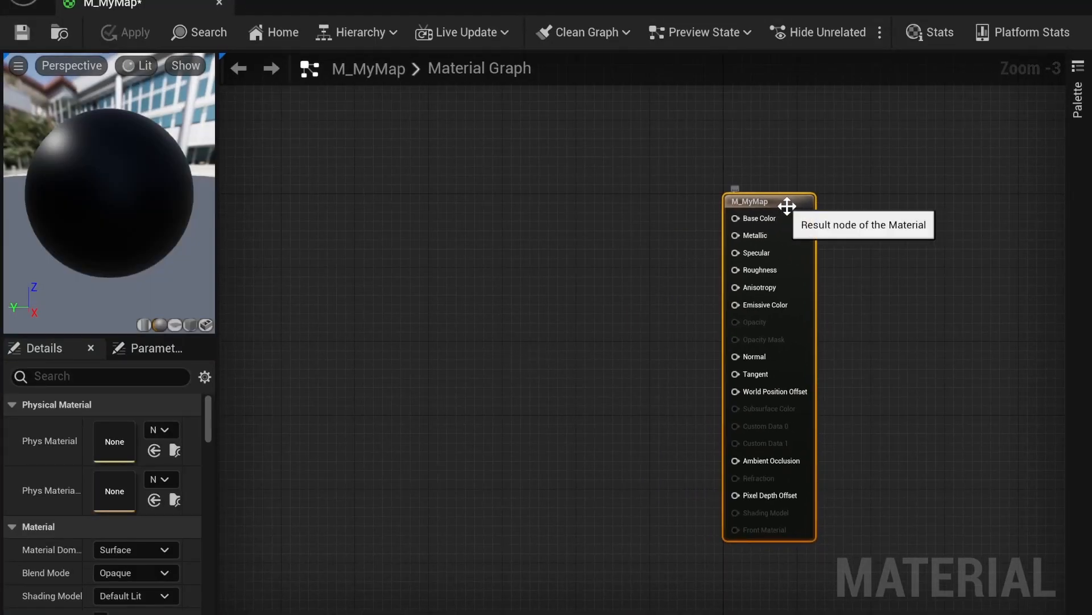
pyautogui.scroll(-5, 86, 483)
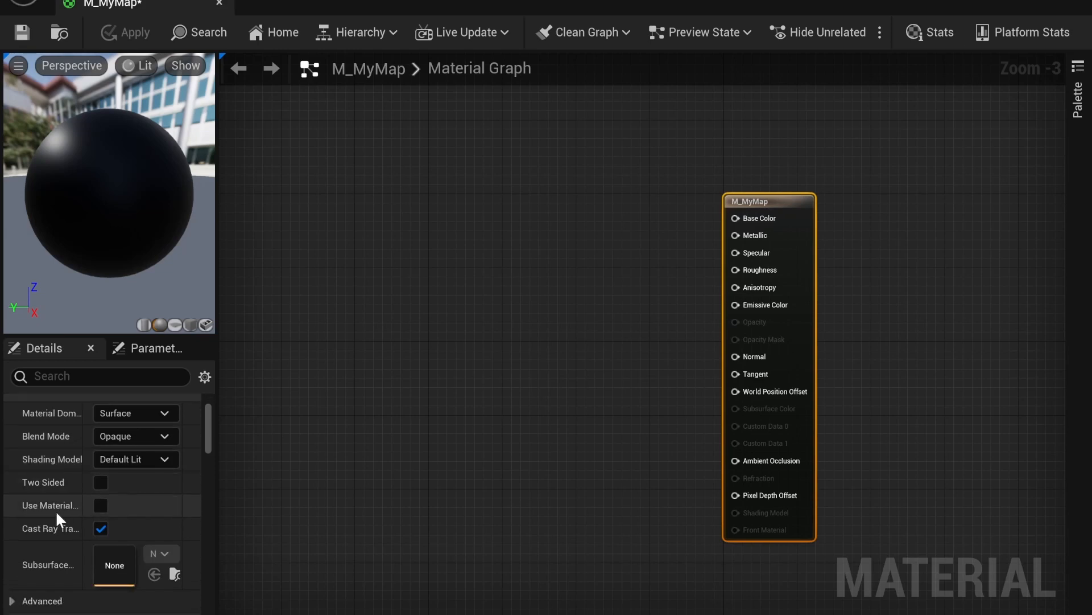
pyautogui.click(102, 504)
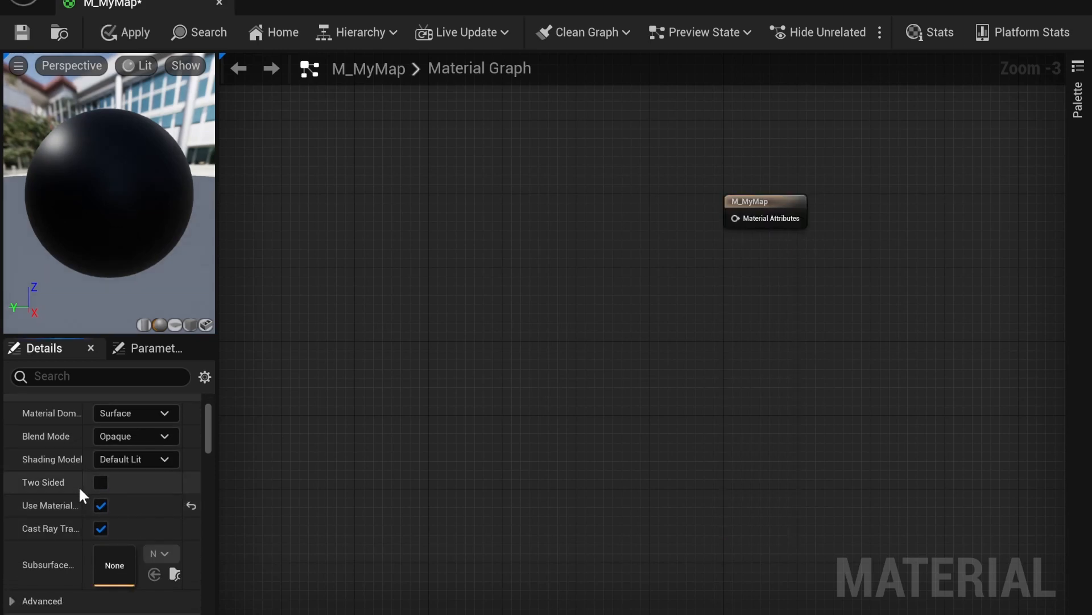
# Step: Add a LandscapeLayerBlend node to the material graph and place it just before the M_MyMap result node
pyautogui.moveTo(598, 319); pyautogui.dragTo(593, 419, button='right')
pyautogui.rightClick(580, 336)
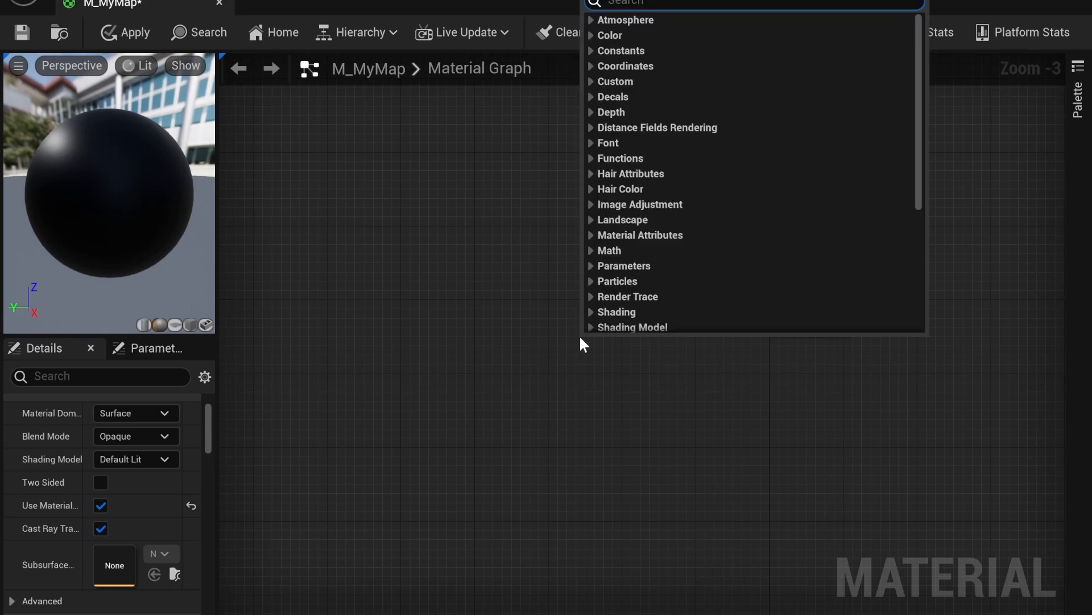
pyautogui.write('layer')
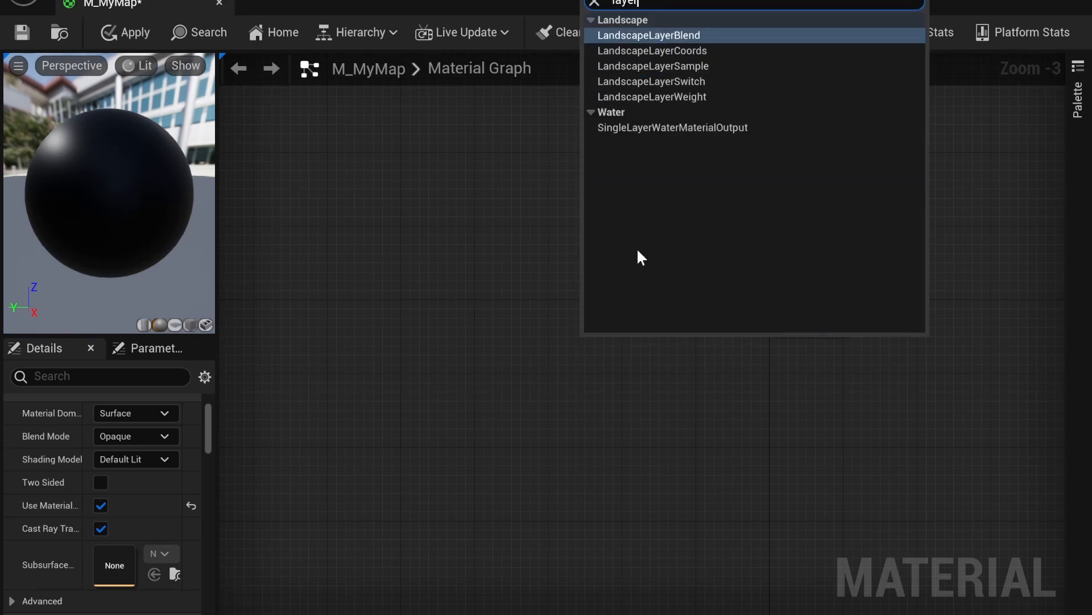
pyautogui.click(817, 36)
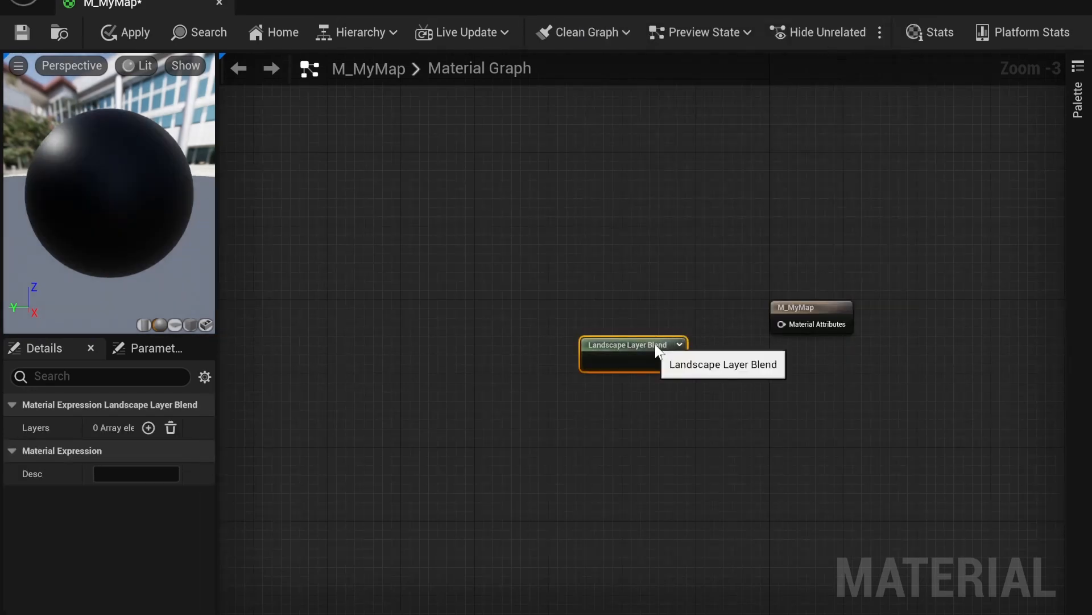
pyautogui.moveTo(656, 348); pyautogui.dragTo(679, 293)
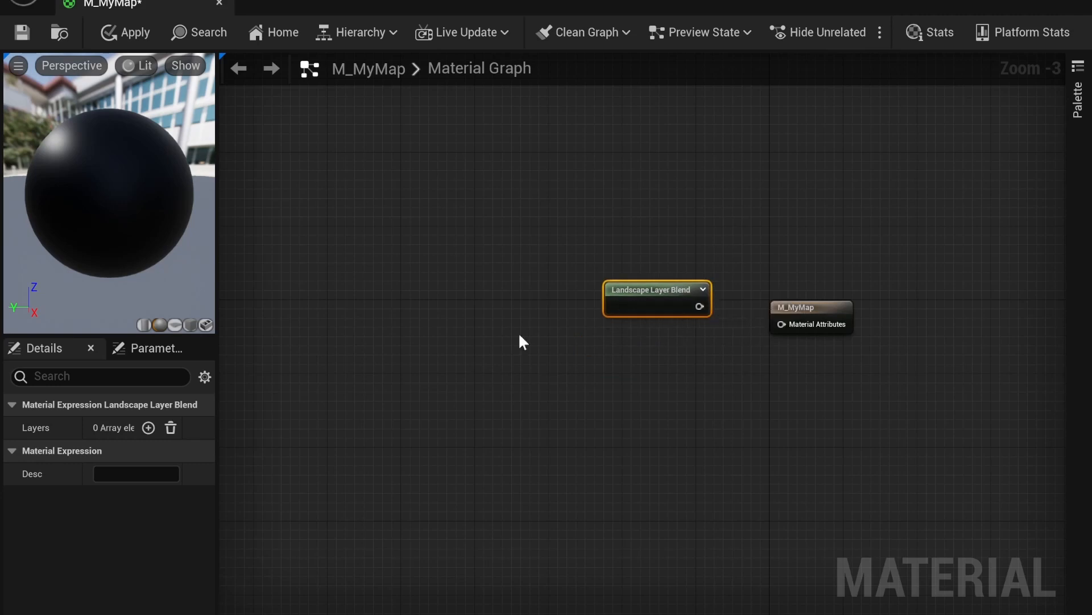
# Step: Add one layer to the Landscape Layer Blend node and name it Grass_Stone
pyautogui.click(148, 428)
pyautogui.click(39, 453)
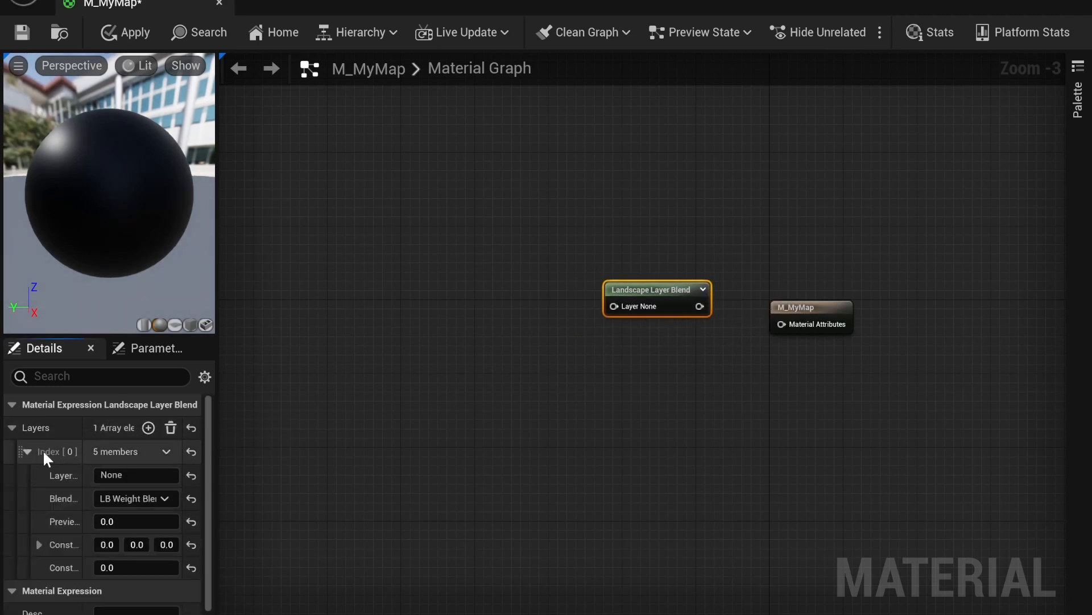
pyautogui.click(131, 474)
pyautogui.write('Grass')
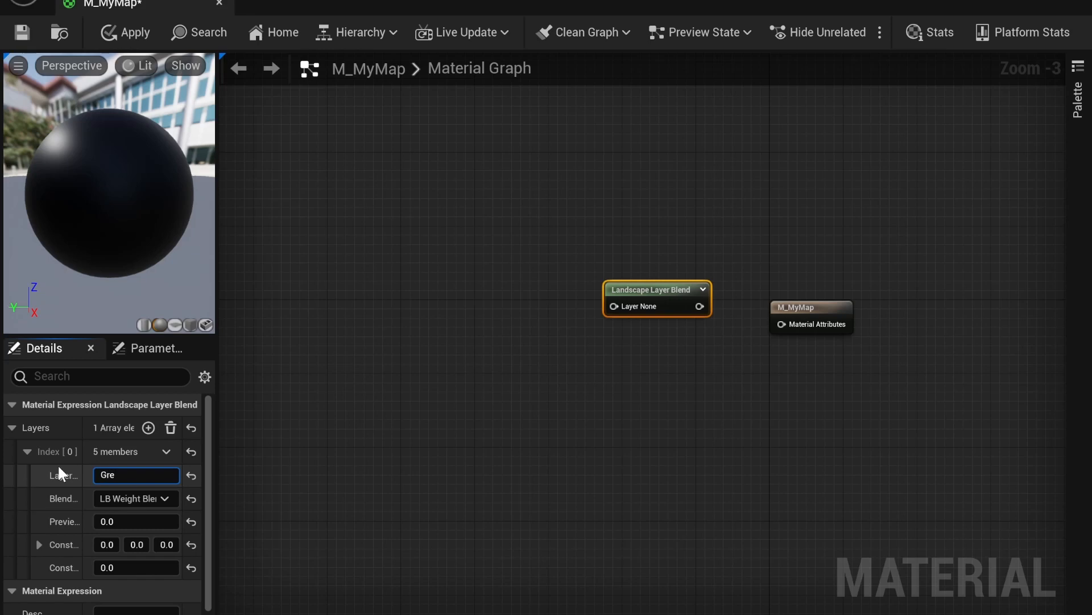
pyautogui.write('_Stone')
pyautogui.press('Return')
pyautogui.click(618, 395)
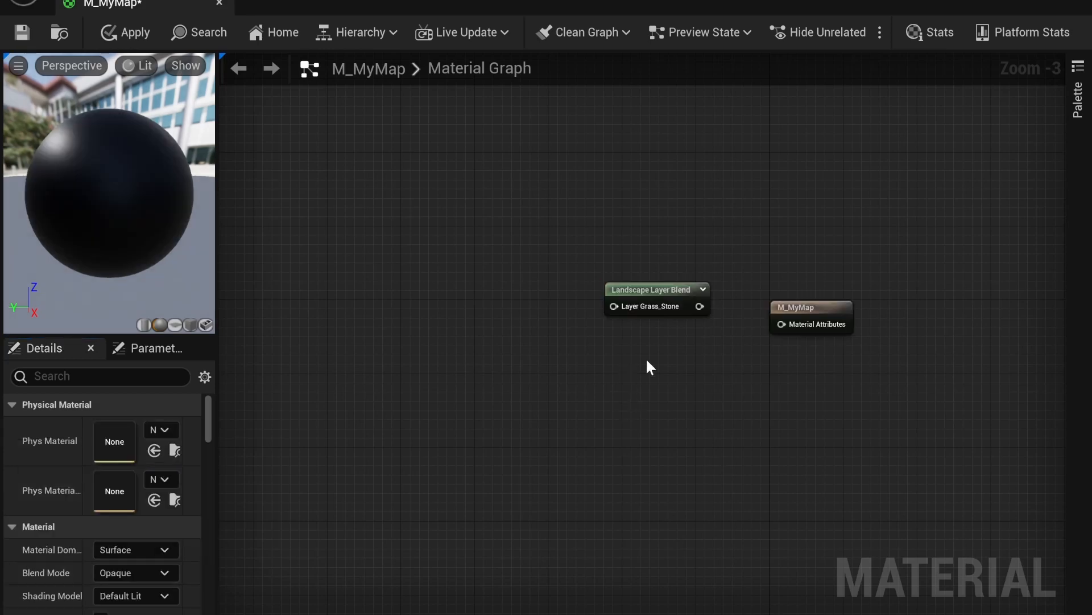
# Step: Connect the Landscape Layer Blend output to the result node's Material Attributes input and line the two nodes up
pyautogui.moveTo(649, 296); pyautogui.dragTo(785, 328)
pyautogui.moveTo(654, 330); pyautogui.dragTo(682, 302)
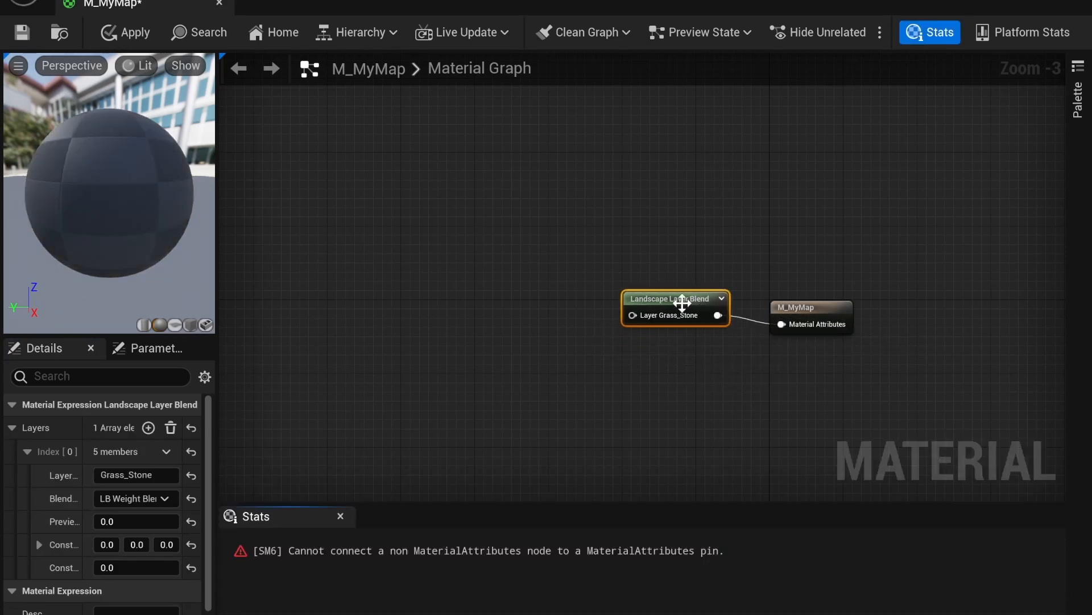
pyautogui.click(569, 347)
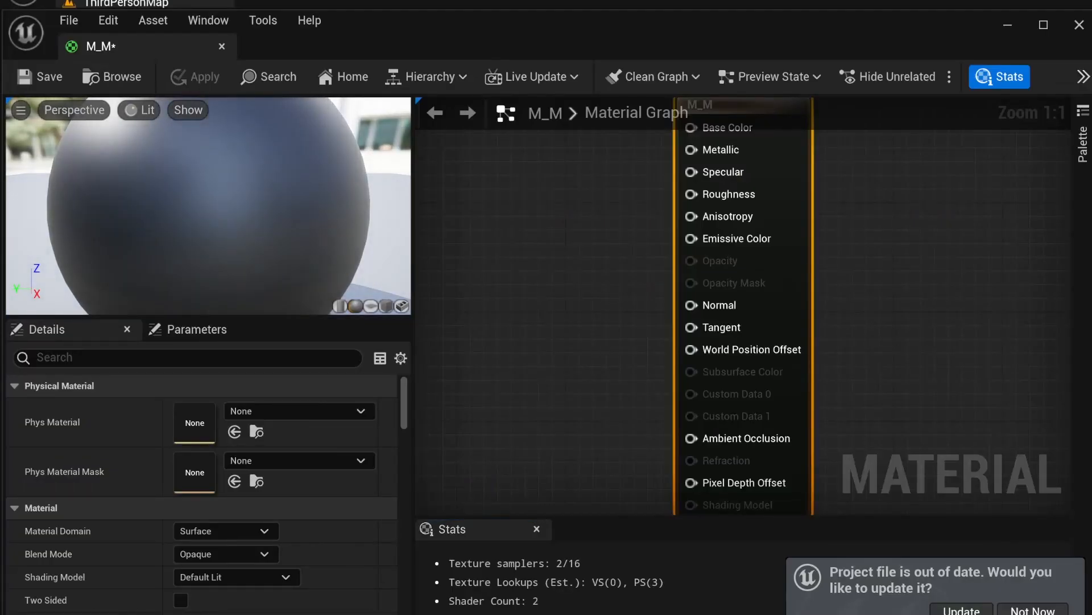
# Step: Switch to the M_M material graph in the separate Unreal Engine project and add a SlopeMask node
pyautogui.moveTo(688, 278); pyautogui.dragTo(790, 281, button='right')
pyautogui.scroll(-2, 791, 281)
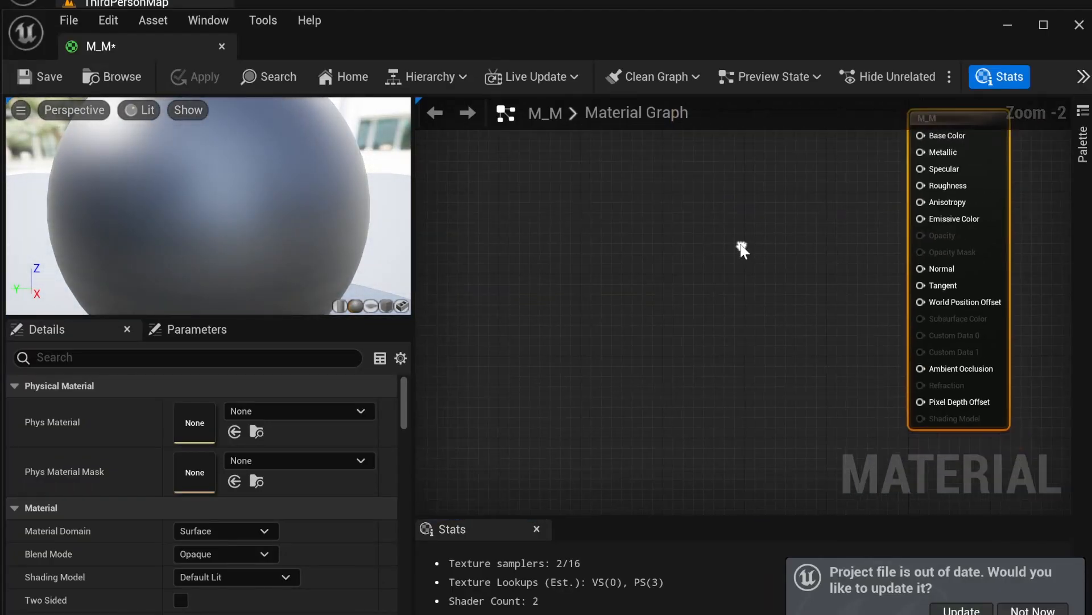
pyautogui.rightClick(631, 252)
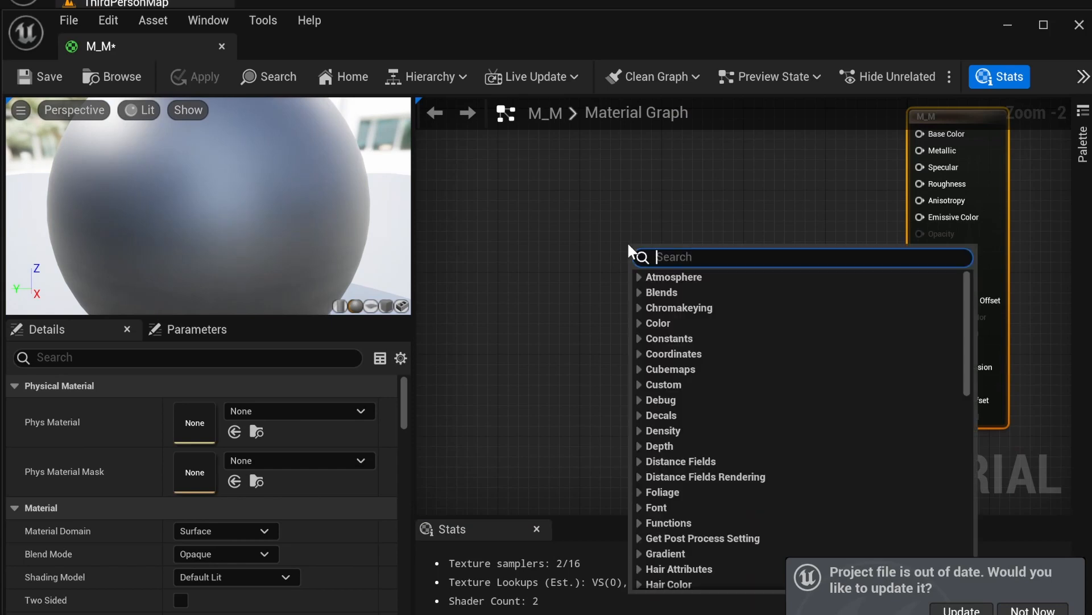
pyautogui.write('slop')
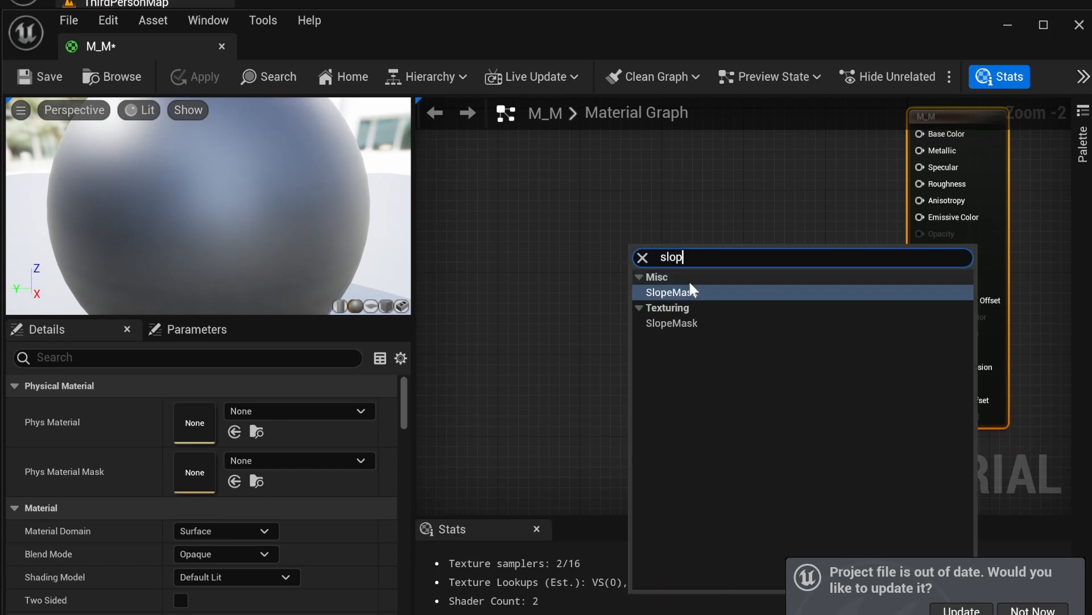
pyautogui.click(692, 292)
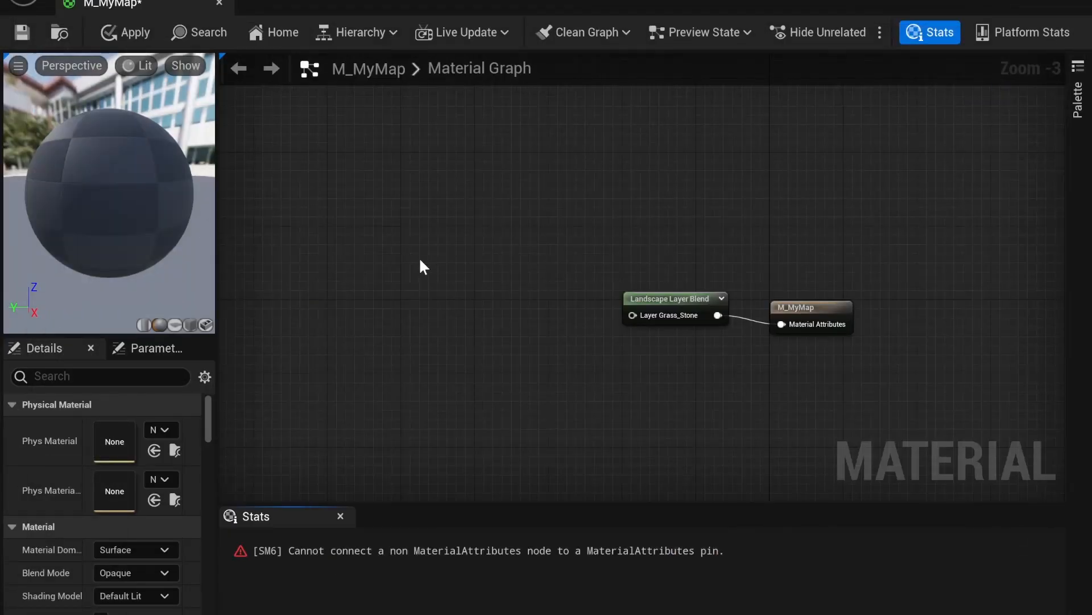
# Step: Paste the SlopeMask node into the M_MyMap graph and place it below the Landscape Layer Blend node
pyautogui.hotkey('ctrl', 'v')
pyautogui.moveTo(441, 262); pyautogui.dragTo(486, 391)
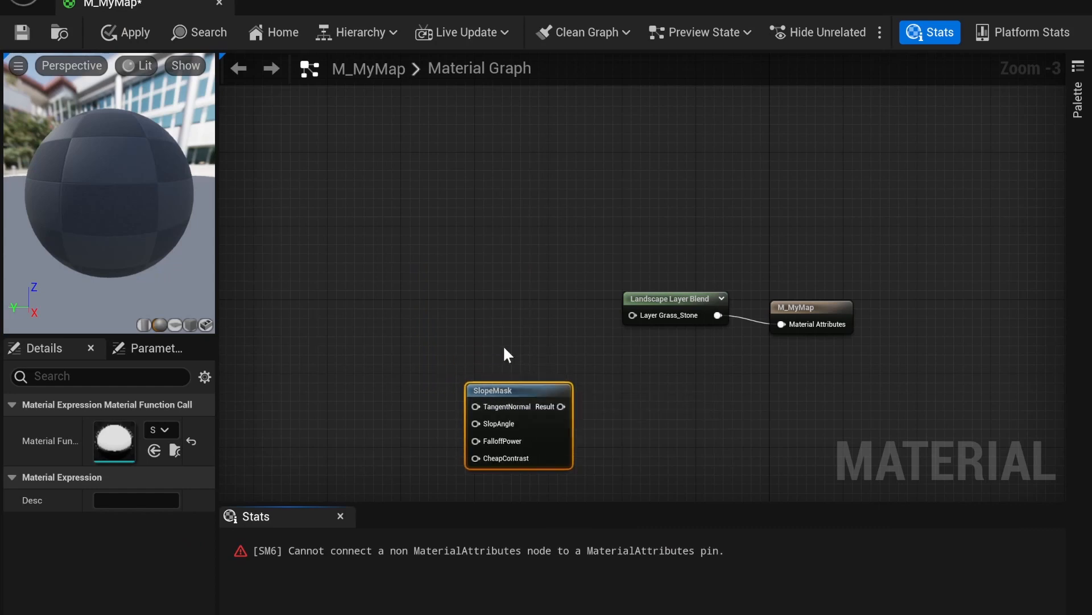
pyautogui.moveTo(505, 339); pyautogui.dragTo(514, 201, button='right')
pyautogui.moveTo(542, 263); pyautogui.dragTo(571, 336)
pyautogui.moveTo(551, 228); pyautogui.dragTo(740, 303, button='right')
pyautogui.scroll(-1, 588, 237)
pyautogui.moveTo(592, 226); pyautogui.dragTo(645, 312, button='right')
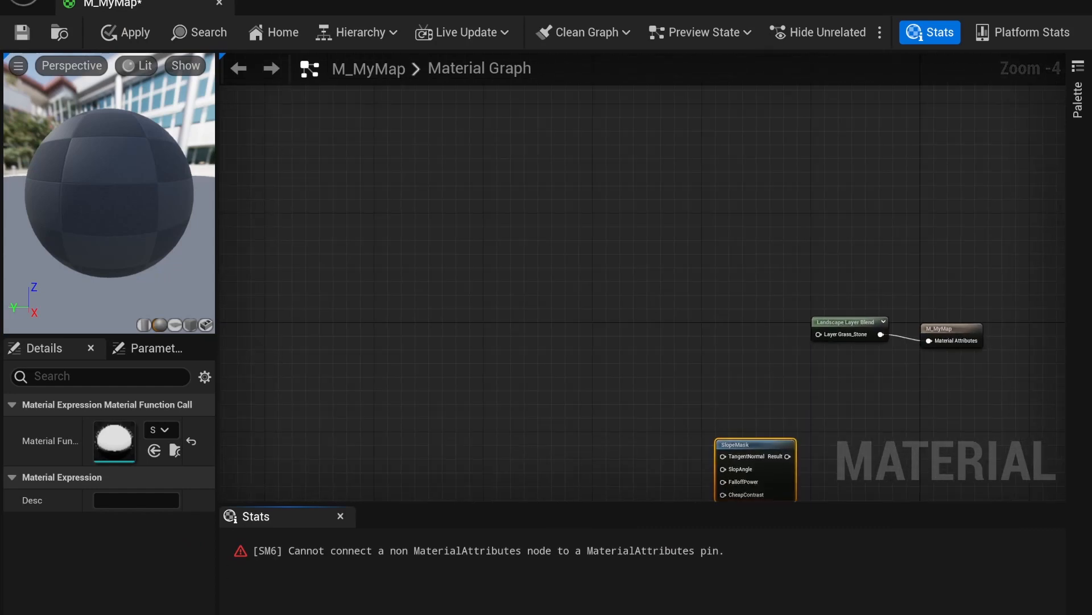
# Step: Browse the project content to the Landscape folder inside Fortnite's Textures folder
pyautogui.hotkey('ctrl', 'space')
pyautogui.click(94, 490)
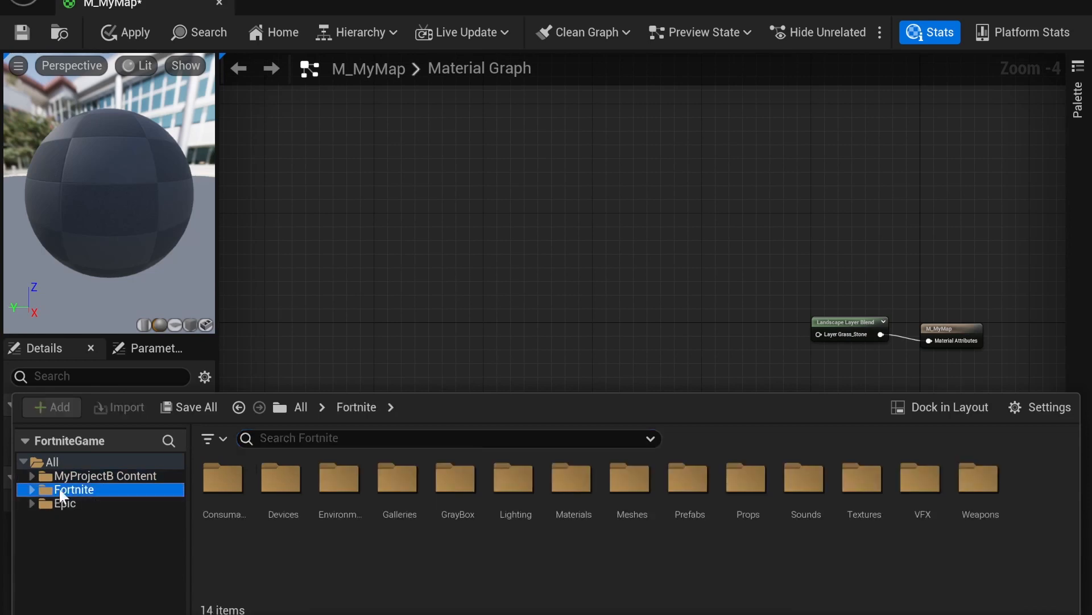
pyautogui.click(850, 505)
pyautogui.doubleClick(863, 511)
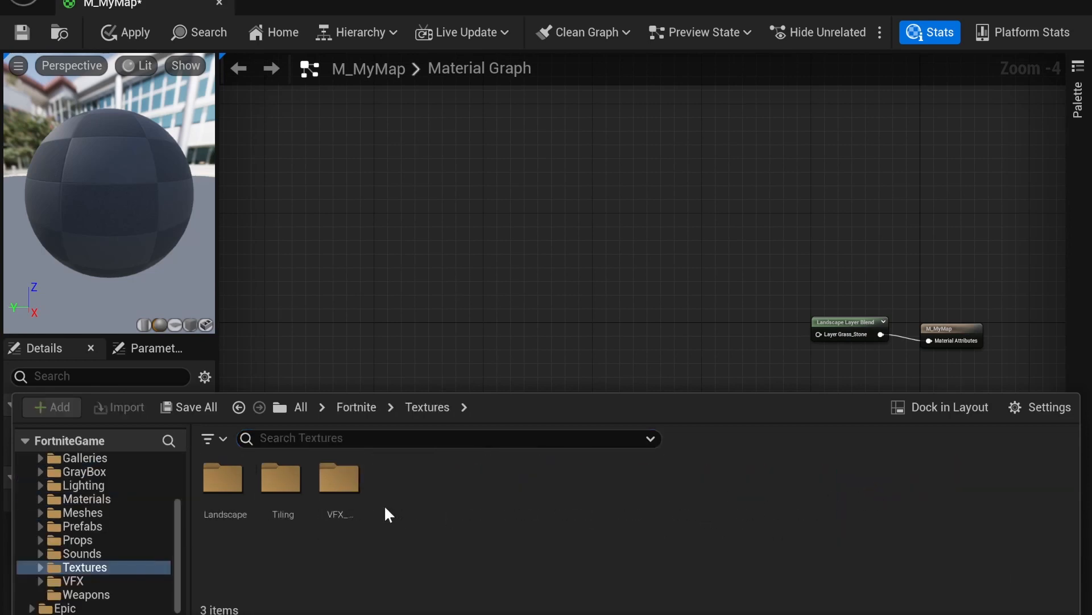
pyautogui.click(210, 496)
pyautogui.doubleClick(211, 496)
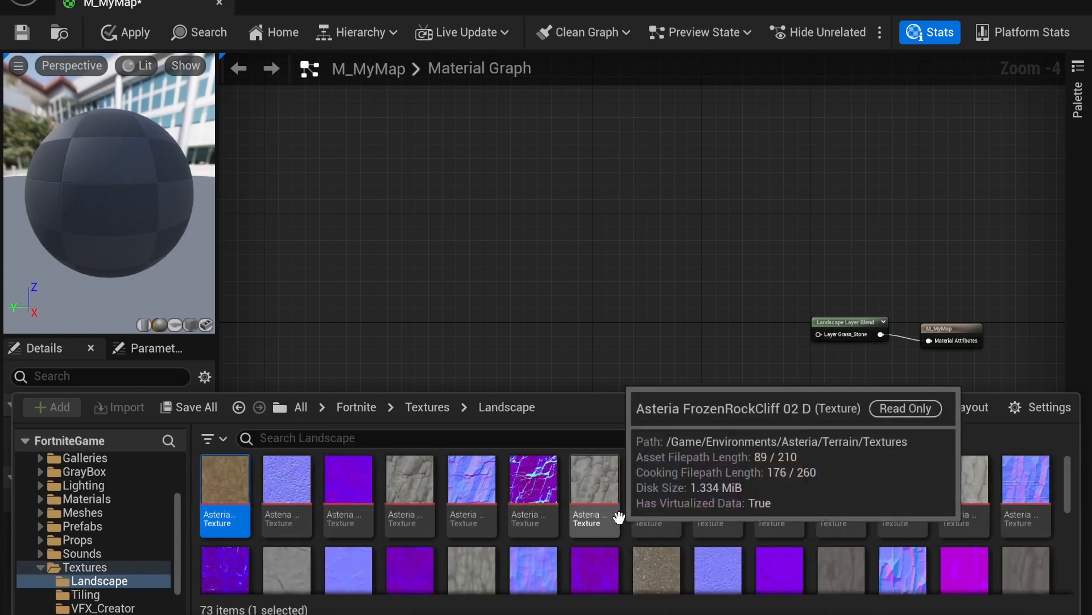
# Step: Add the three Asteria FrozenRockCliff 02 textures to the material graph as texture samples
pyautogui.click(607, 505)
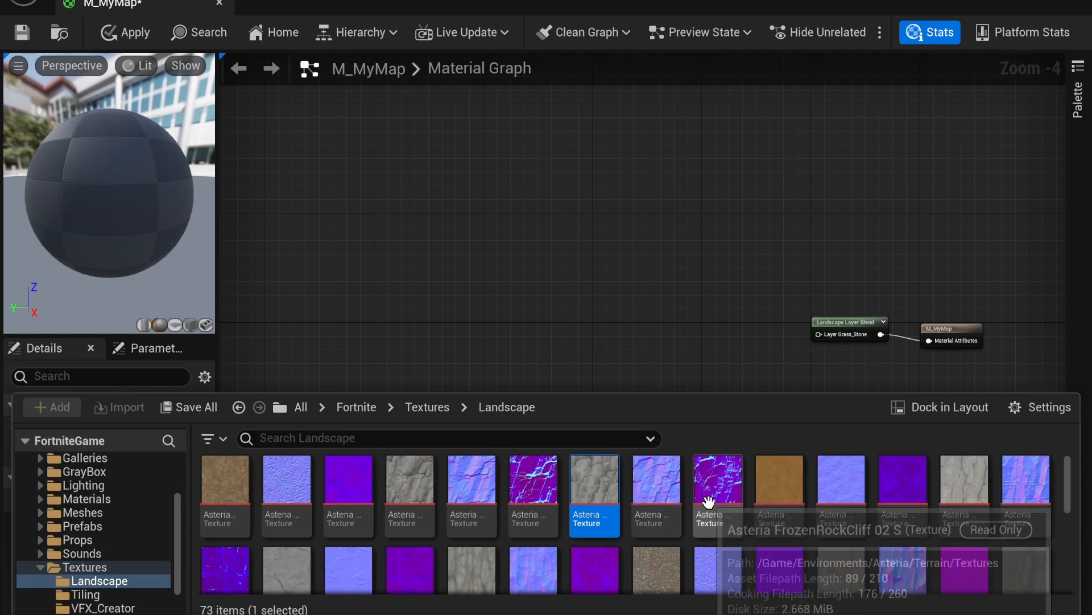
pyautogui.keyDown('shift'); pyautogui.click(708, 501); pyautogui.keyUp('shift')
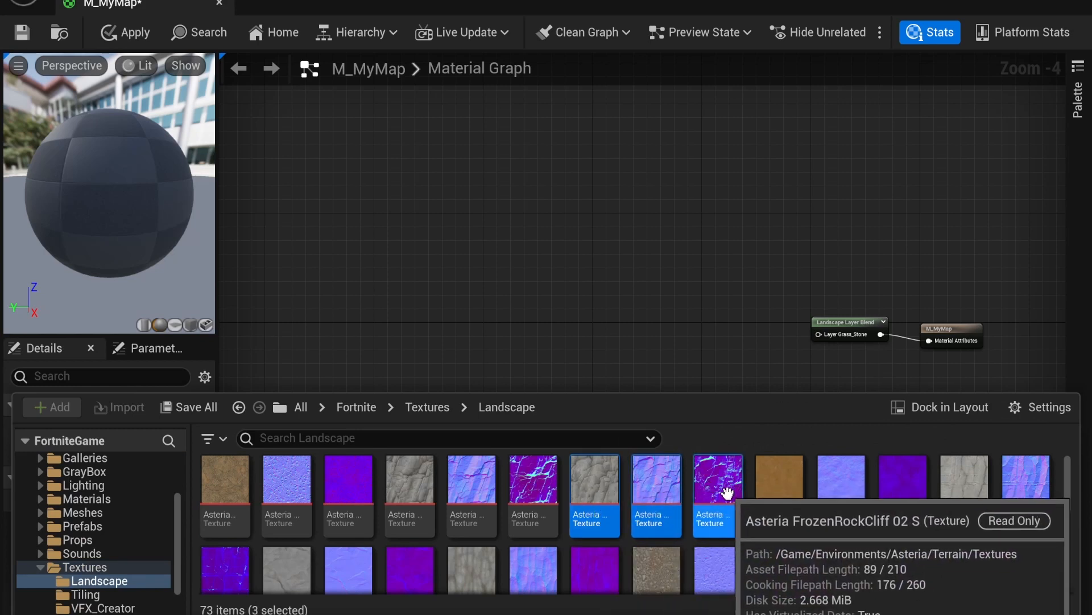
pyautogui.moveTo(727, 492); pyautogui.dragTo(419, 188)
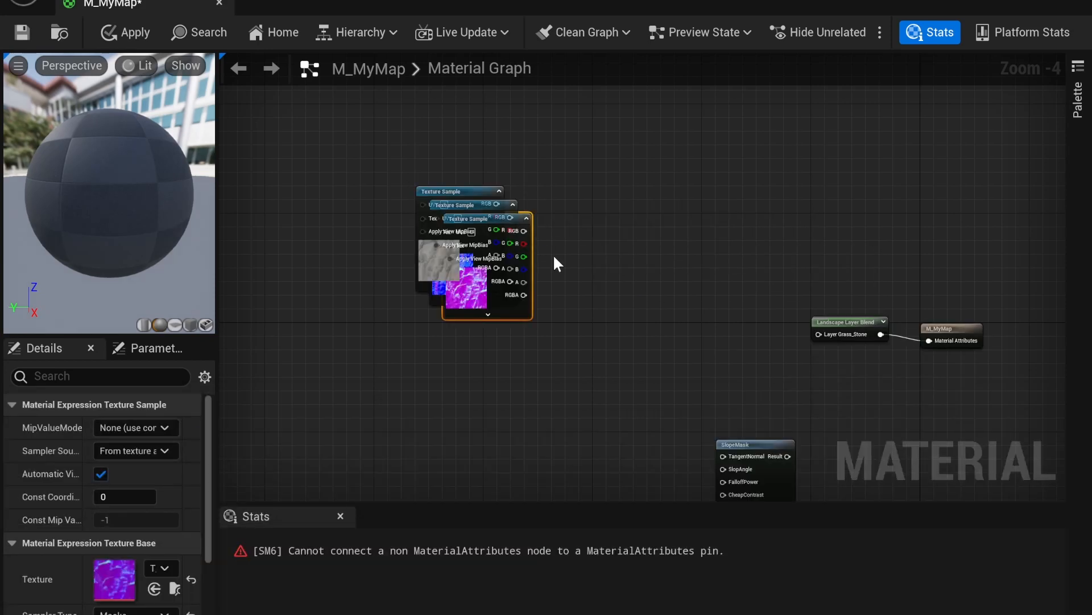
# Step: Arrange the three rock texture samples in a vertical column, with the color texture first, the normal second and the mask third
pyautogui.moveTo(553, 253); pyautogui.dragTo(617, 313, button='right')
pyautogui.click(617, 313)
pyautogui.moveTo(495, 251); pyautogui.dragTo(329, 107)
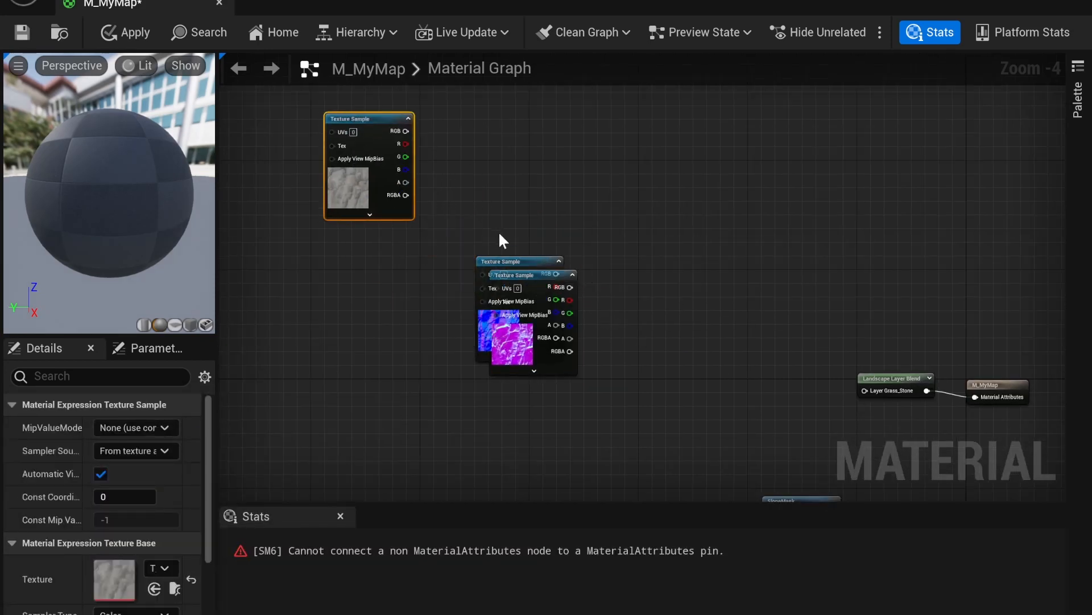
pyautogui.moveTo(481, 262); pyautogui.dragTo(331, 228)
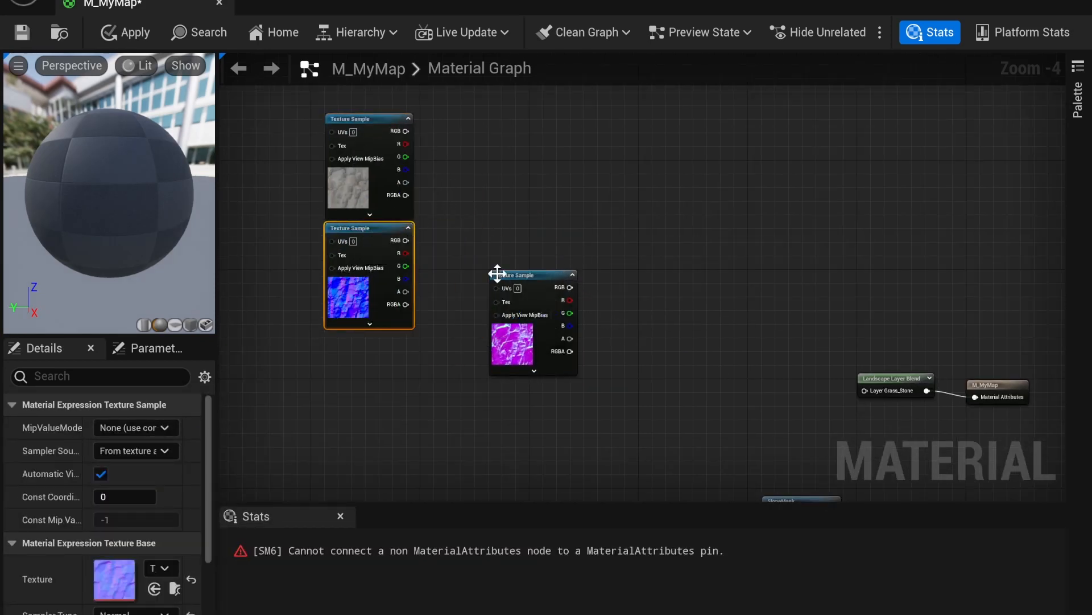
pyautogui.moveTo(497, 274); pyautogui.dragTo(341, 343)
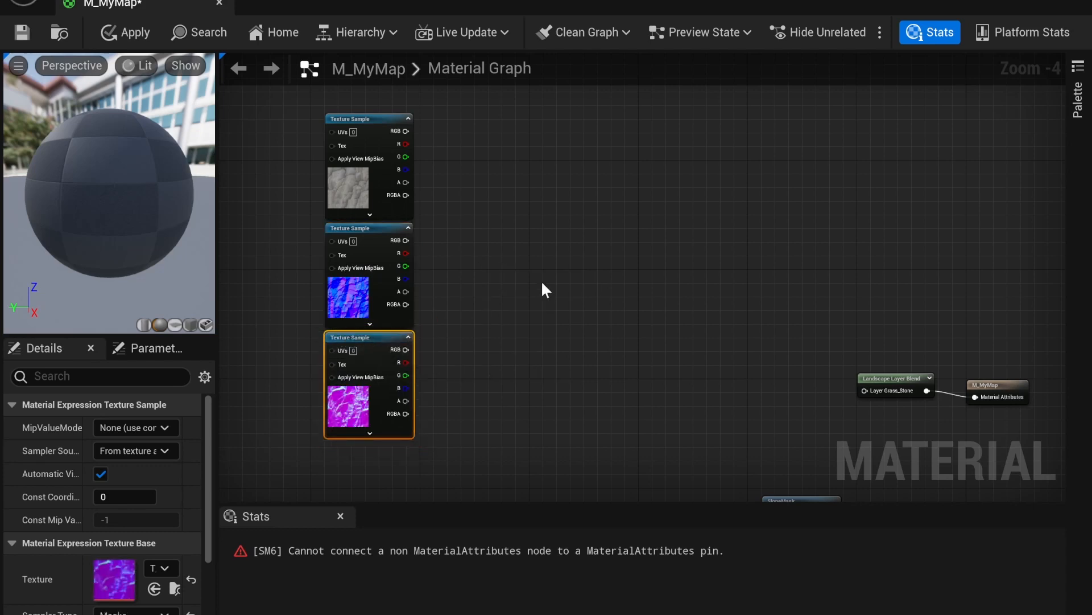
# Step: Add a SetMaterialAttributes node beside the column of rock texture samples
pyautogui.rightClick(466, 229)
pyautogui.write('set')
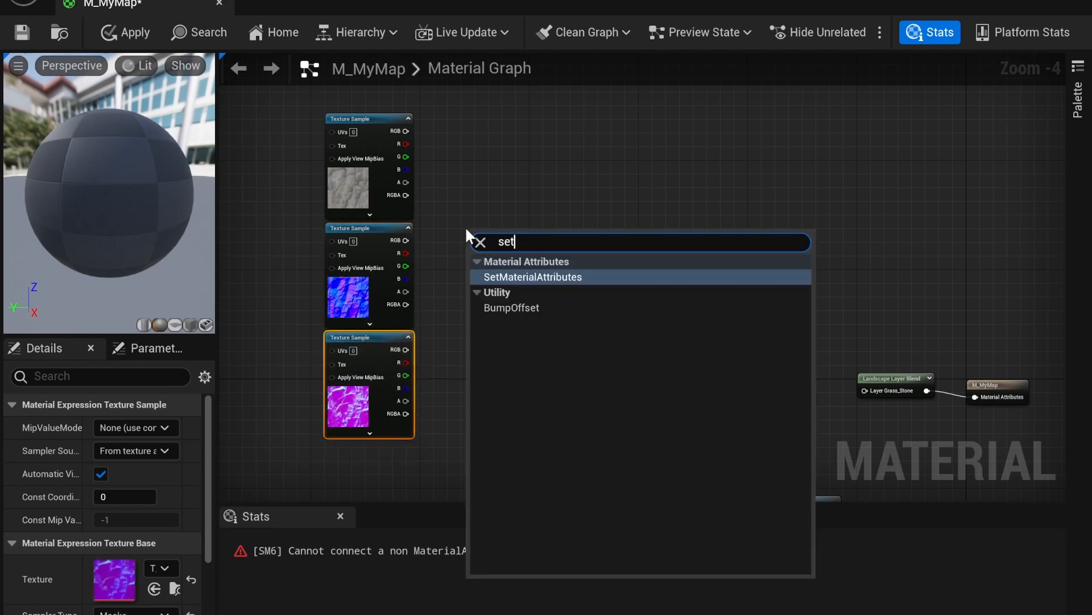
pyautogui.click(587, 277)
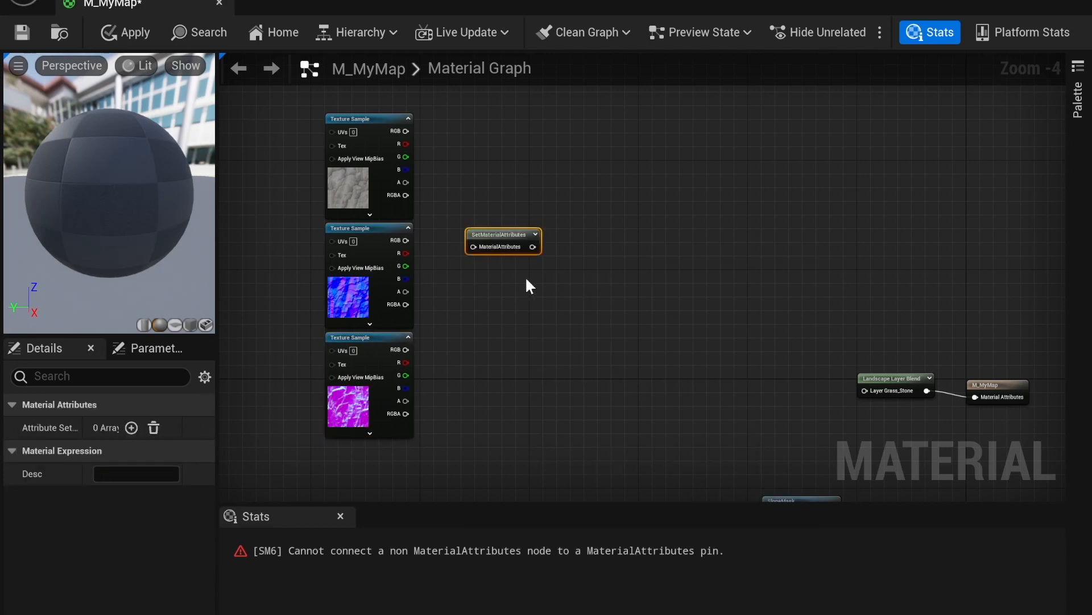
# Step: Add four attribute inputs to the SetMaterialAttributes node placed beside the rock textures
pyautogui.moveTo(514, 234); pyautogui.dragTo(550, 227)
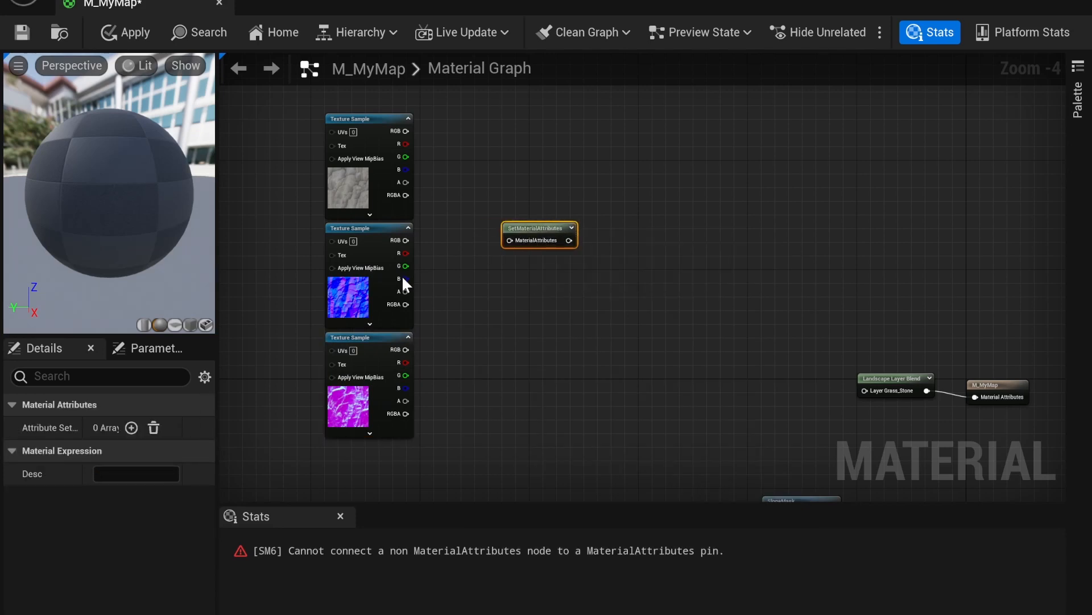
pyautogui.click(131, 427)
pyautogui.click(130, 427)
pyautogui.click(130, 427)
pyautogui.click(131, 428)
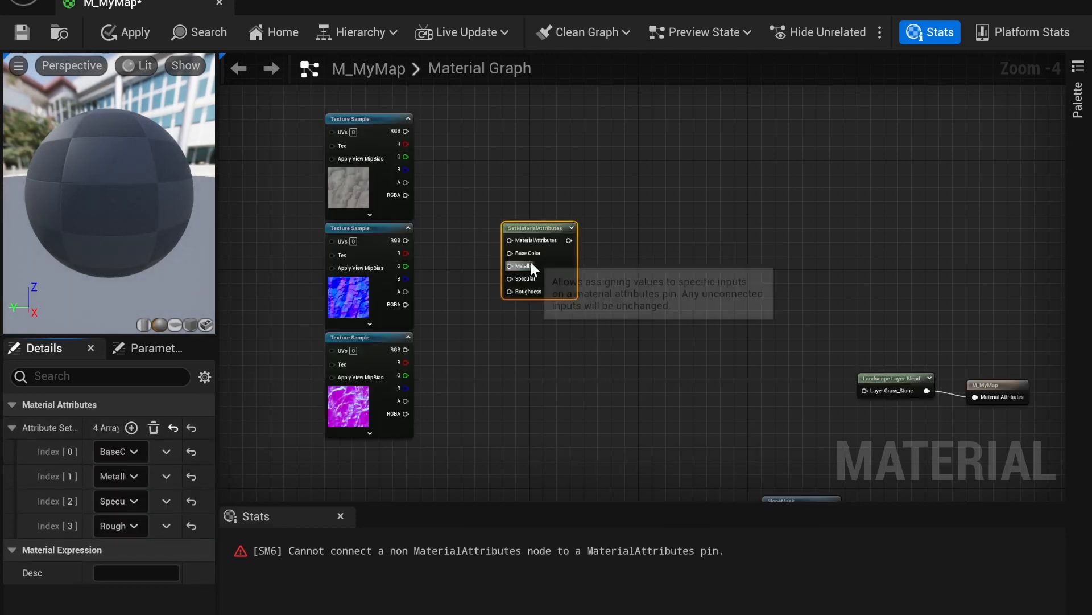
# Step: Change the SetMaterialAttributes node's second attribute to Normal and its third attribute to Metallic
pyautogui.click(142, 476)
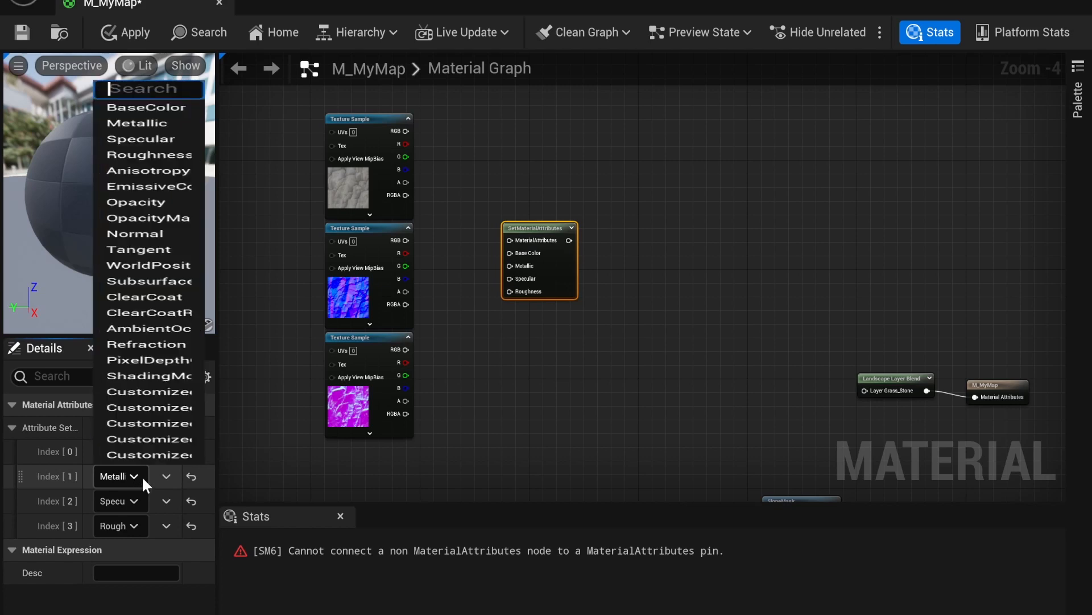
pyautogui.click(134, 233)
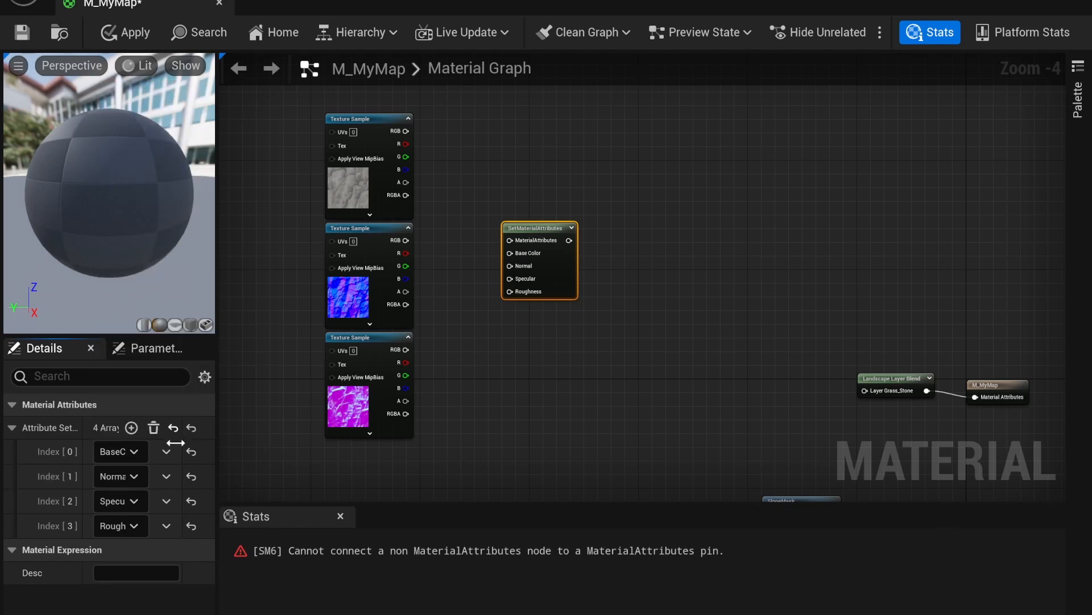
pyautogui.click(132, 501)
pyautogui.click(118, 151)
pyautogui.moveTo(533, 232); pyautogui.dragTo(553, 239)
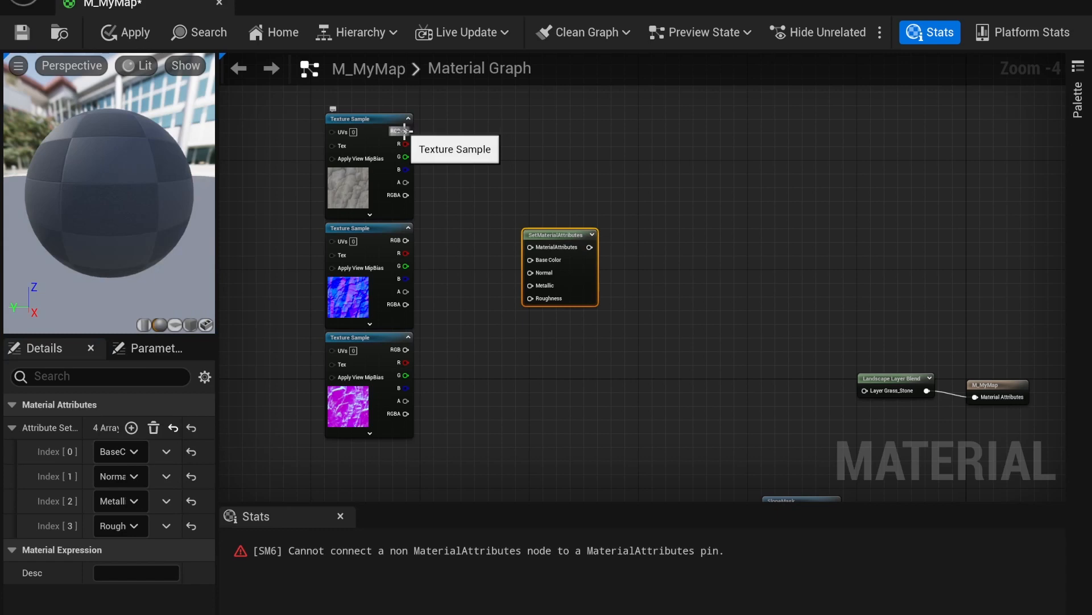
# Step: Preview the SetMaterialAttributes node and wire the rock color texture's RGB to Base Color and the normal texture's RGB to Normal
pyautogui.rightClick(541, 234)
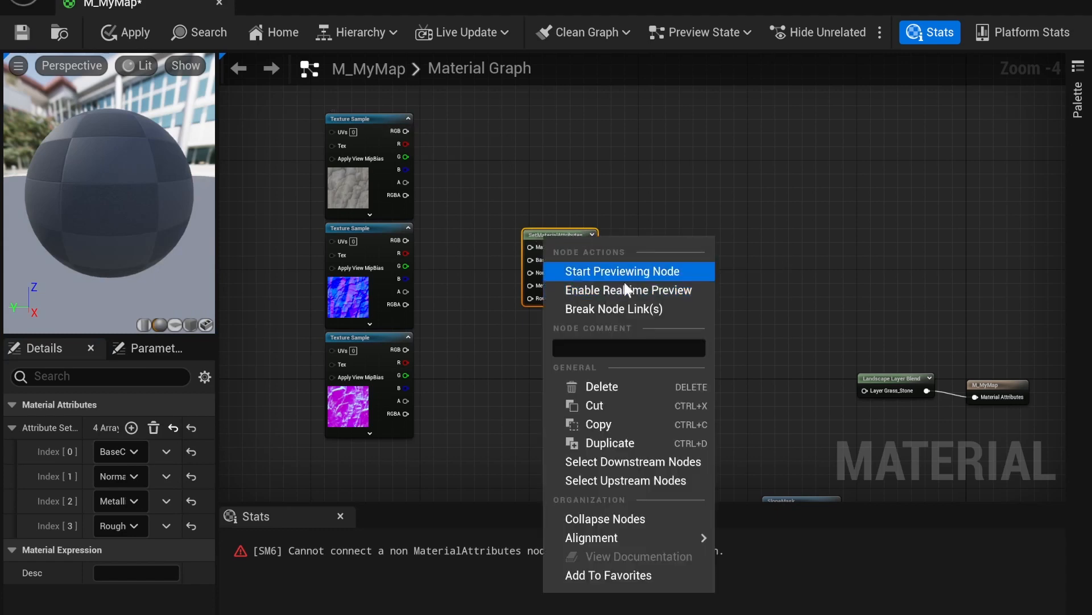
pyautogui.click(622, 271)
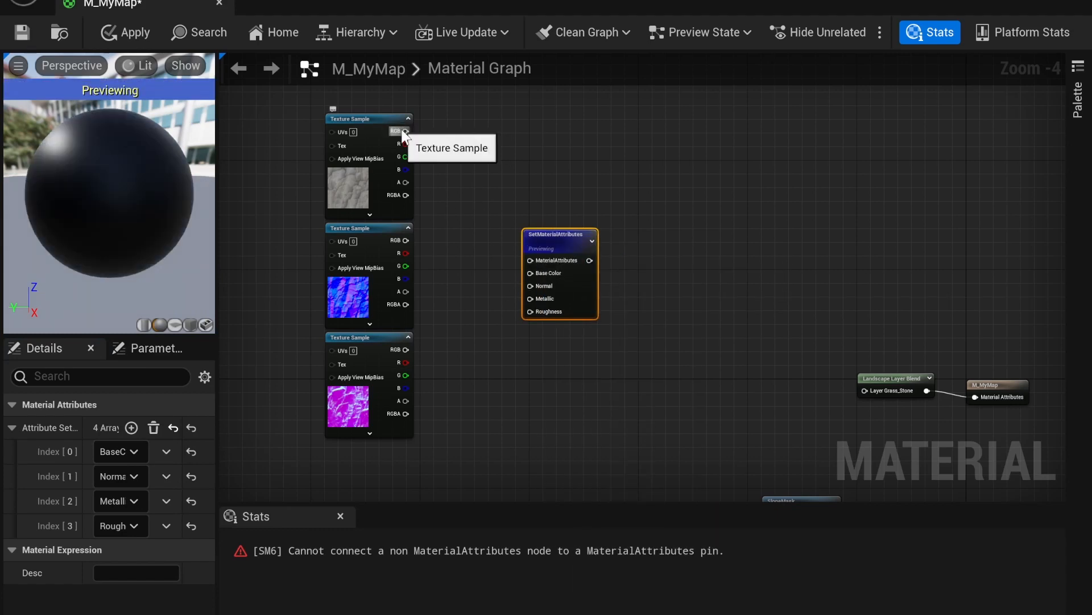
pyautogui.moveTo(406, 132); pyautogui.dragTo(530, 273)
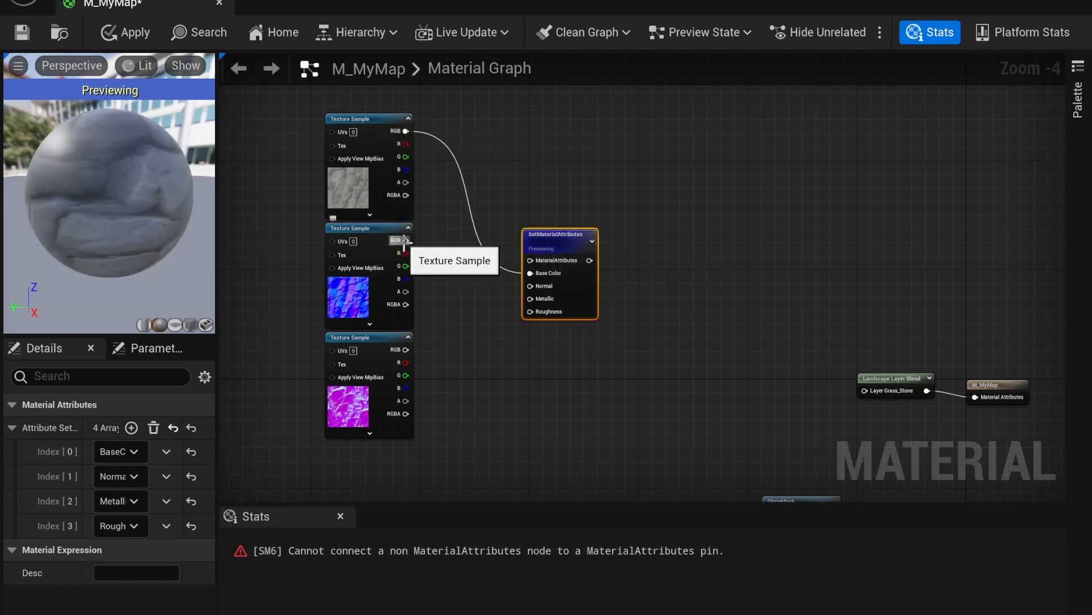
pyautogui.moveTo(406, 240); pyautogui.dragTo(530, 285)
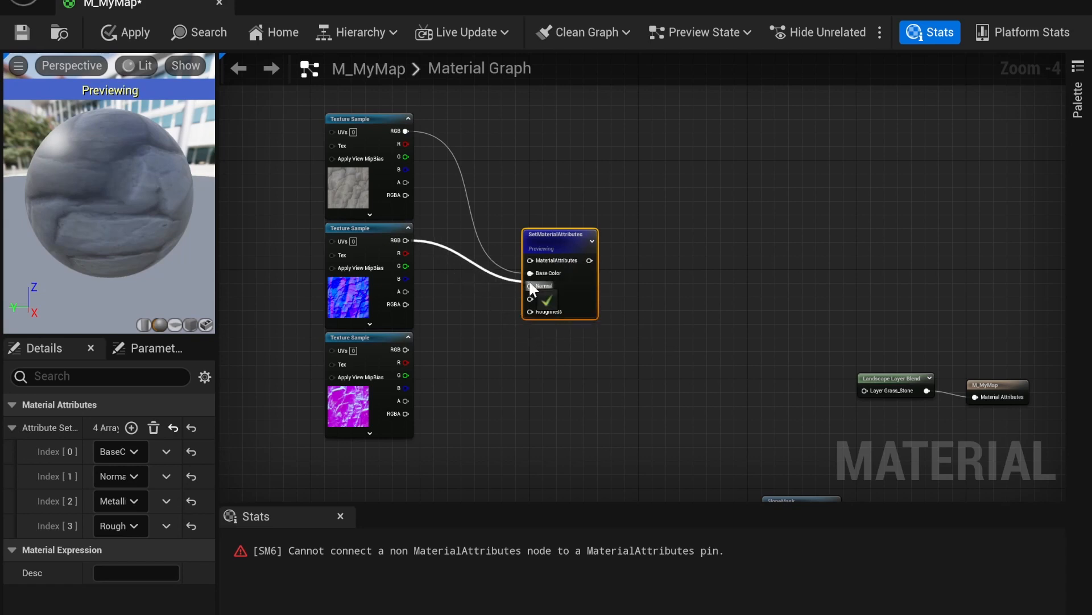
pyautogui.moveTo(103, 151)
pyautogui.mouseDown()
pyautogui.moveTo(104, 140)
pyautogui.moveTo(94, 146)
pyautogui.mouseUp()
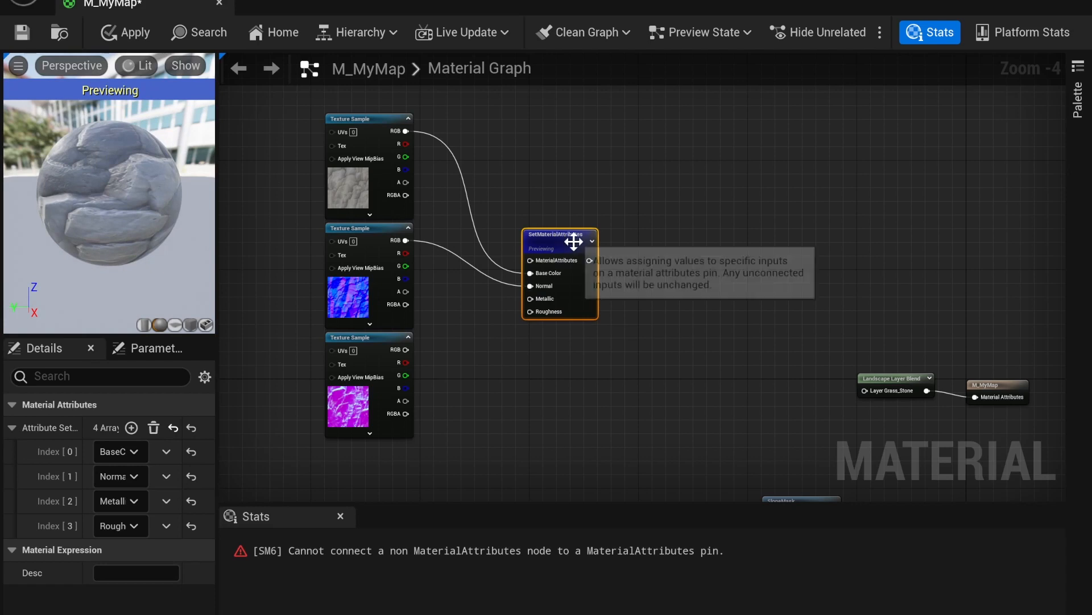
pyautogui.moveTo(573, 239); pyautogui.dragTo(580, 239)
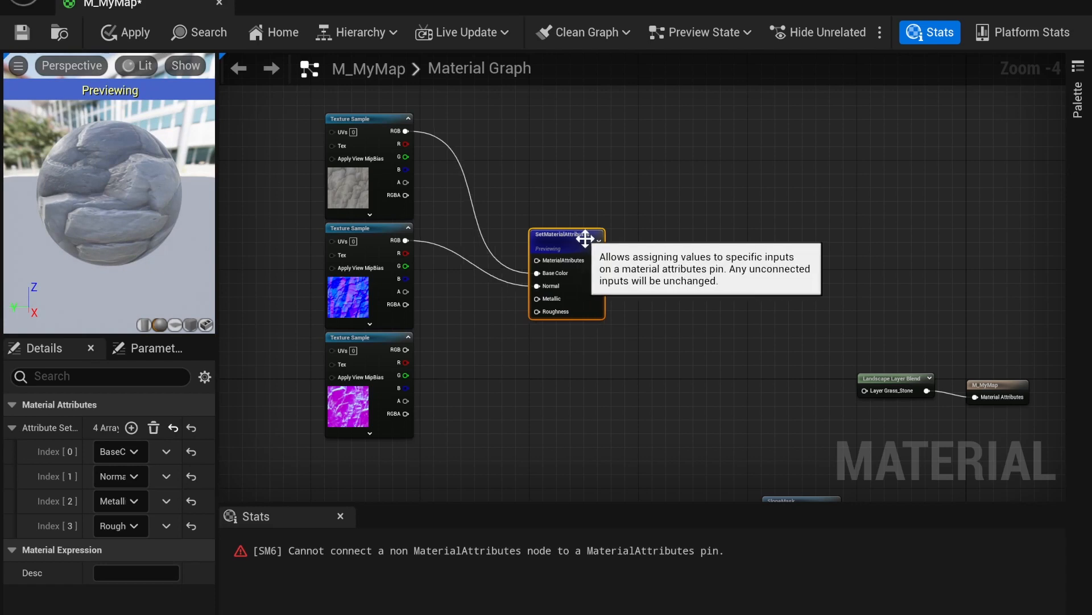
# Step: Add a constant node with value 1 and connect it to the Roughness input of the rock SetMaterialAttributes node
pyautogui.press('1')
pyautogui.click(455, 302)
pyautogui.moveTo(485, 303); pyautogui.dragTo(538, 312)
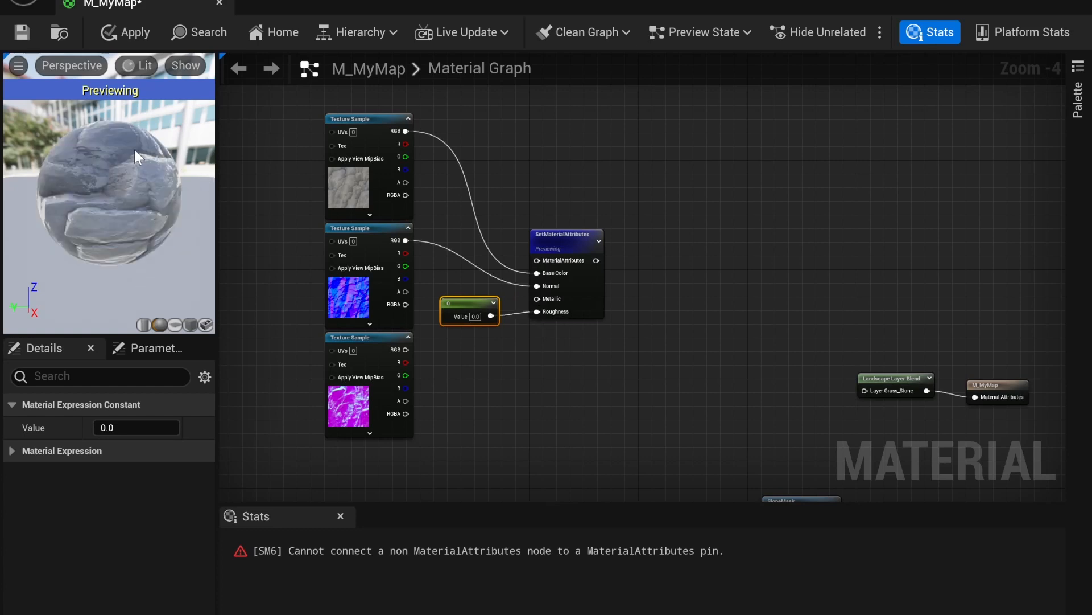
pyautogui.moveTo(135, 150); pyautogui.dragTo(128, 165)
pyautogui.moveTo(128, 165); pyautogui.dragTo(154, 164, button='middle')
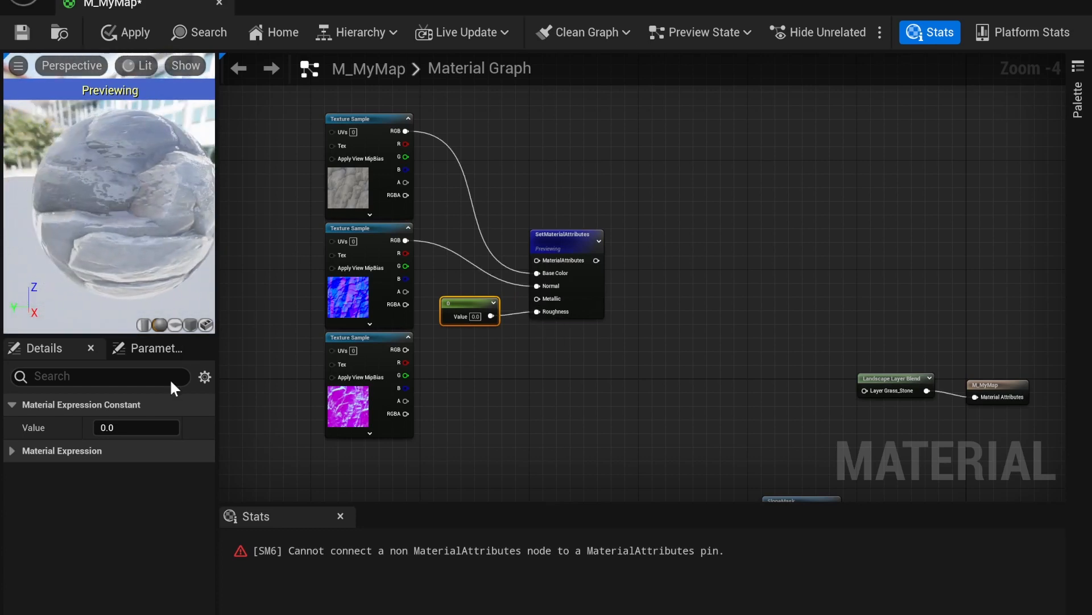
pyautogui.write('1')
pyautogui.press('Return')
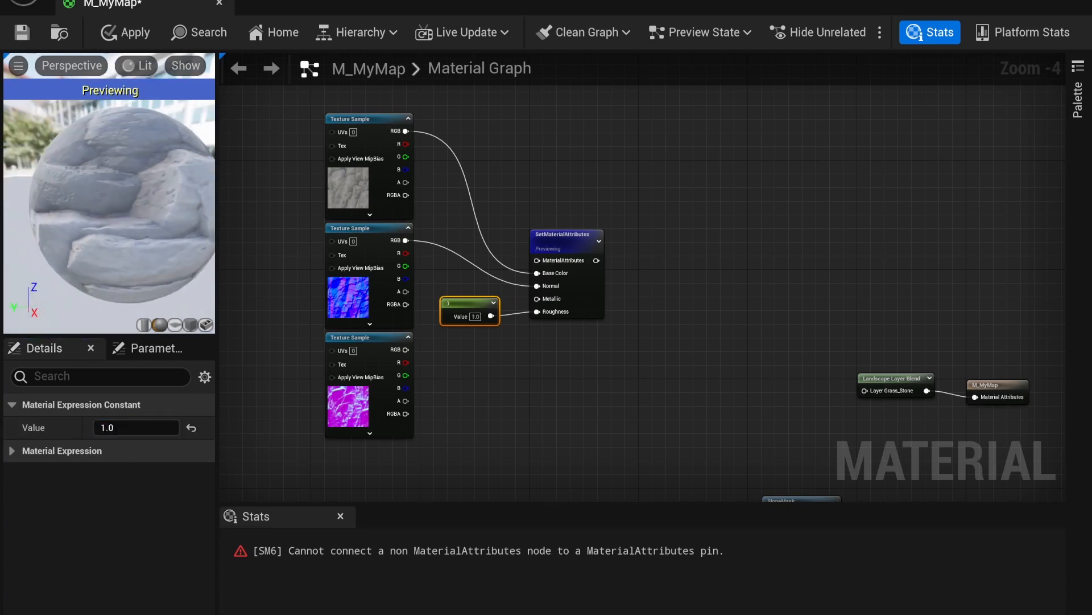
pyautogui.moveTo(548, 248)
pyautogui.mouseDown()
pyautogui.moveTo(503, 248)
pyautogui.moveTo(540, 248)
pyautogui.mouseUp()
# Step: Add a LandscapeLayerCoords node and connect it to the UVs inputs of all three rock texture samples
pyautogui.moveTo(507, 181); pyautogui.dragTo(695, 194, button='right')
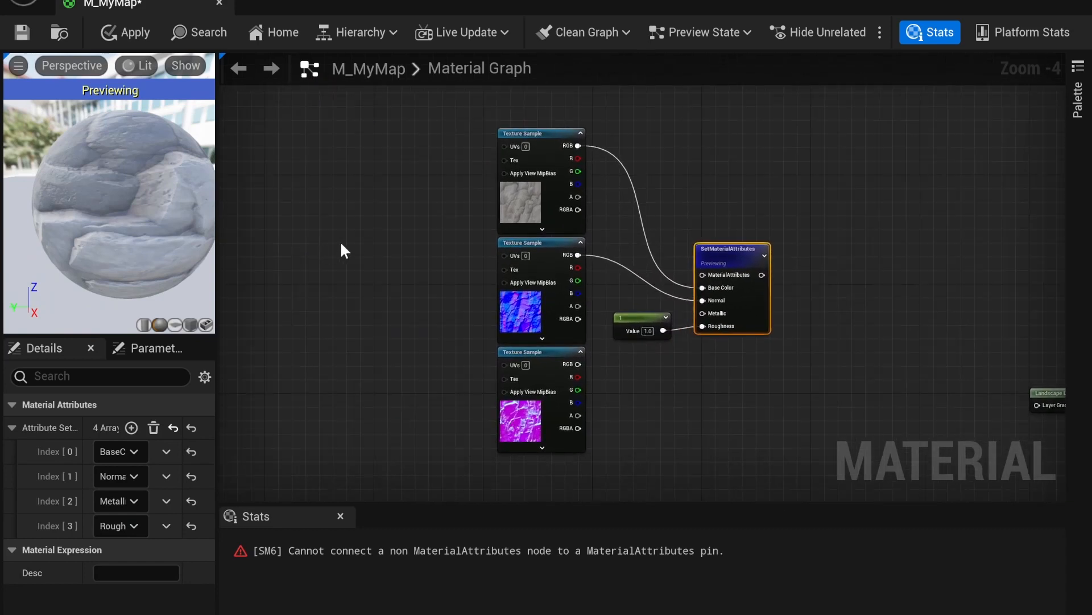
pyautogui.rightClick(340, 240)
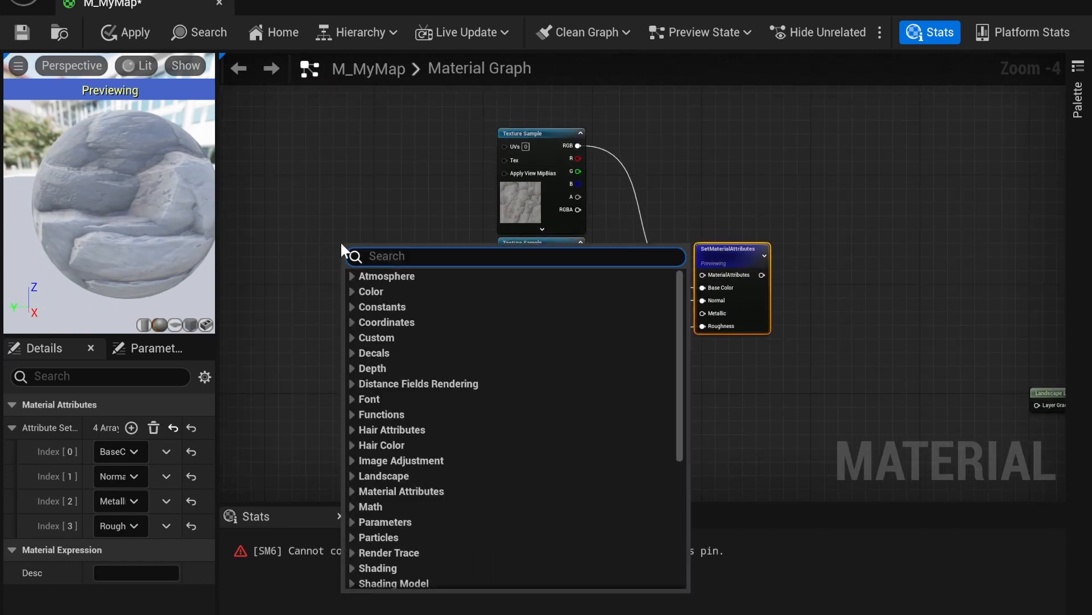
pyautogui.write('lay')
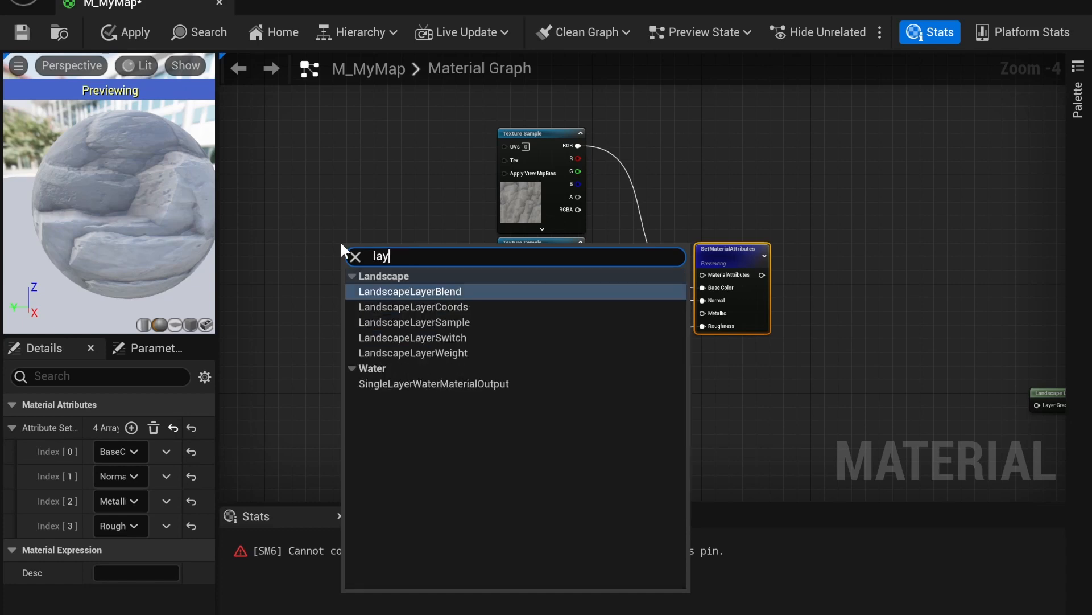
pyautogui.click(400, 307)
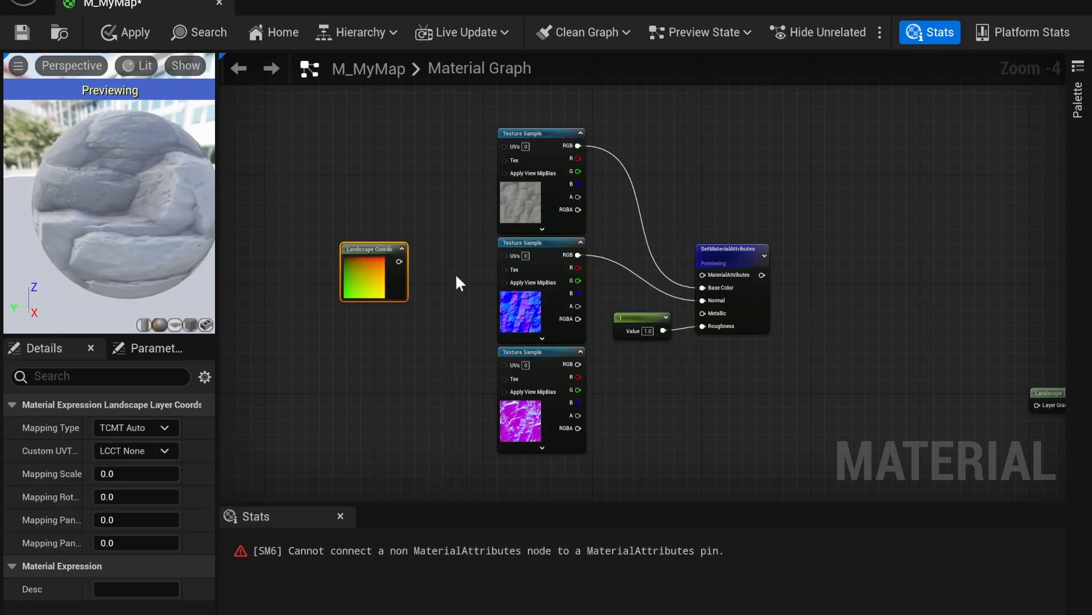
pyautogui.moveTo(391, 251); pyautogui.dragTo(504, 146)
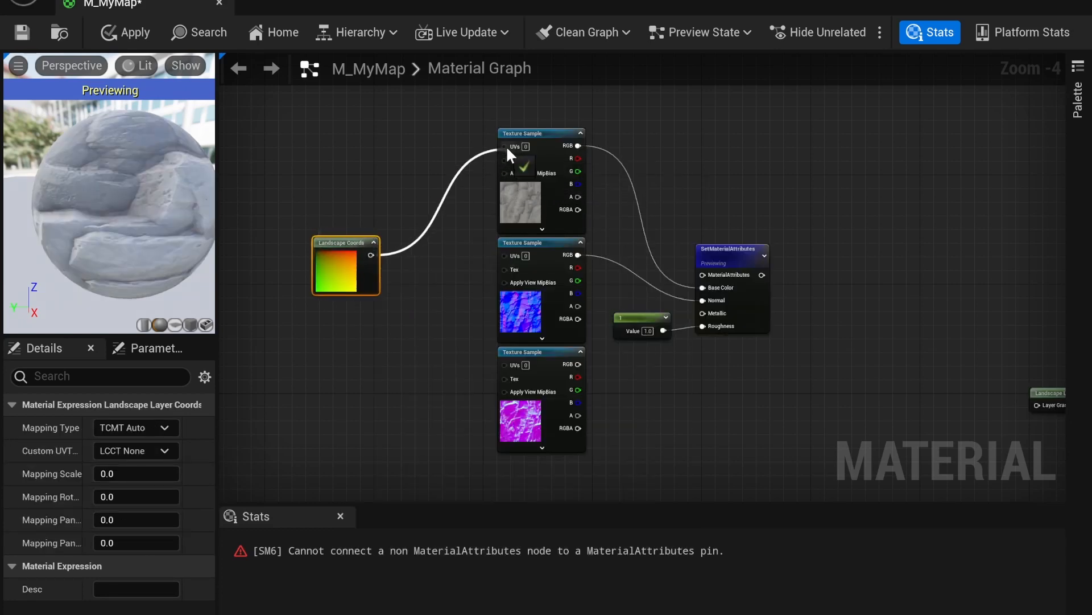
pyautogui.moveTo(371, 255); pyautogui.dragTo(505, 254)
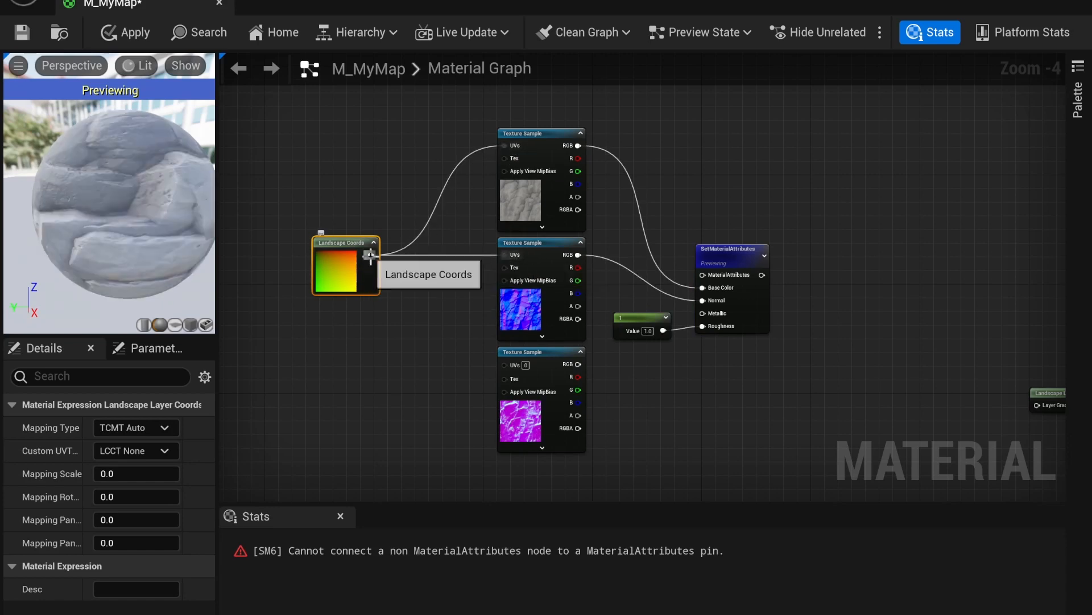
pyautogui.moveTo(371, 254); pyautogui.dragTo(507, 364)
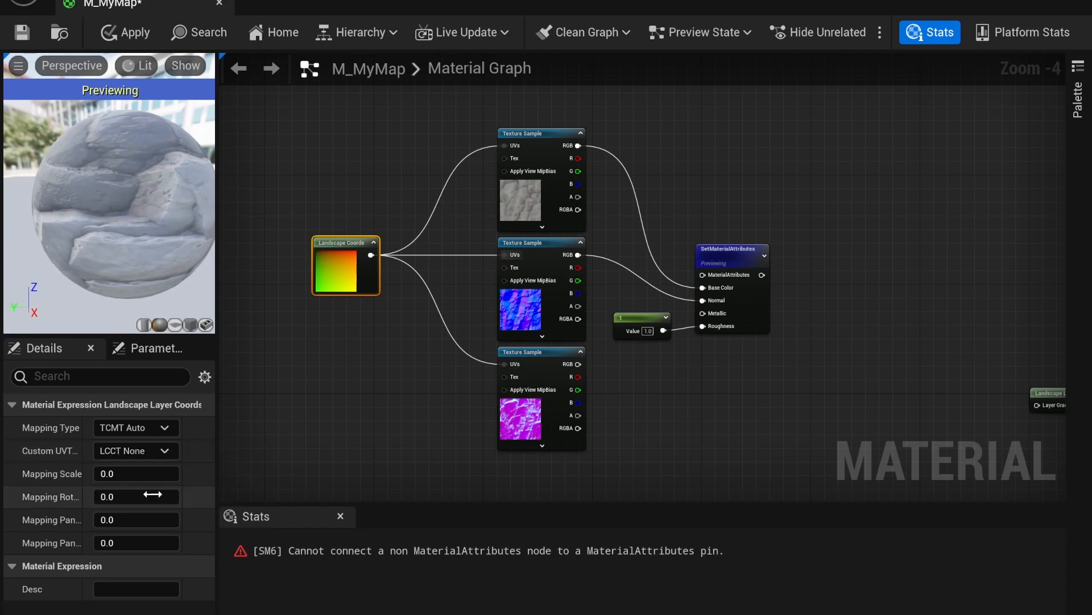
# Step: Preview on a cube and set the Landscape Coords mapping scale to about 2.57, rotation about -0.005 and first pan value about 0.04
pyautogui.moveTo(126, 475); pyautogui.dragTo(140, 473)
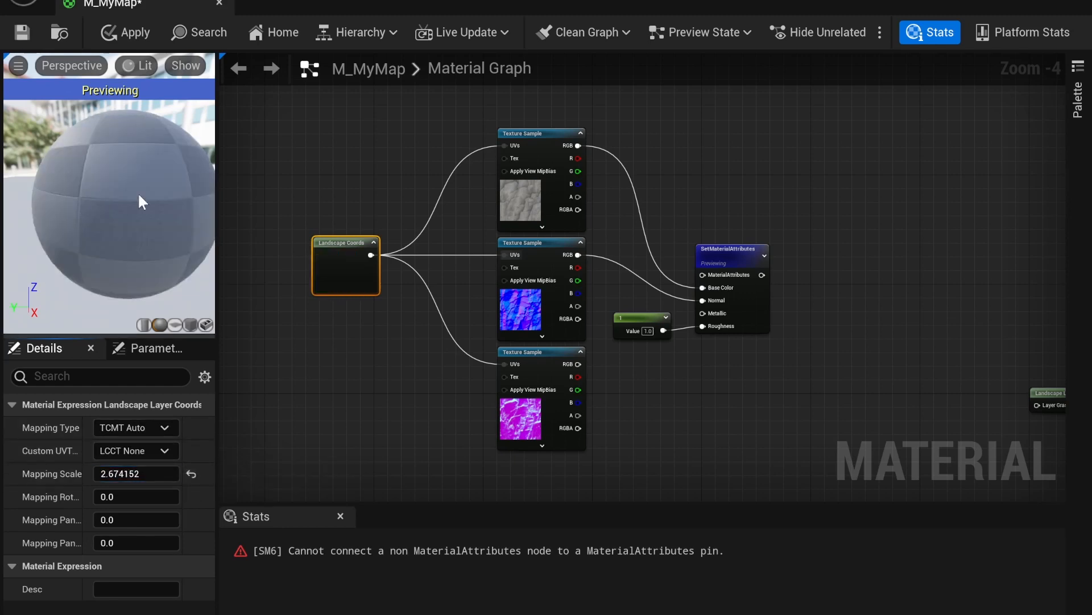
pyautogui.click(191, 326)
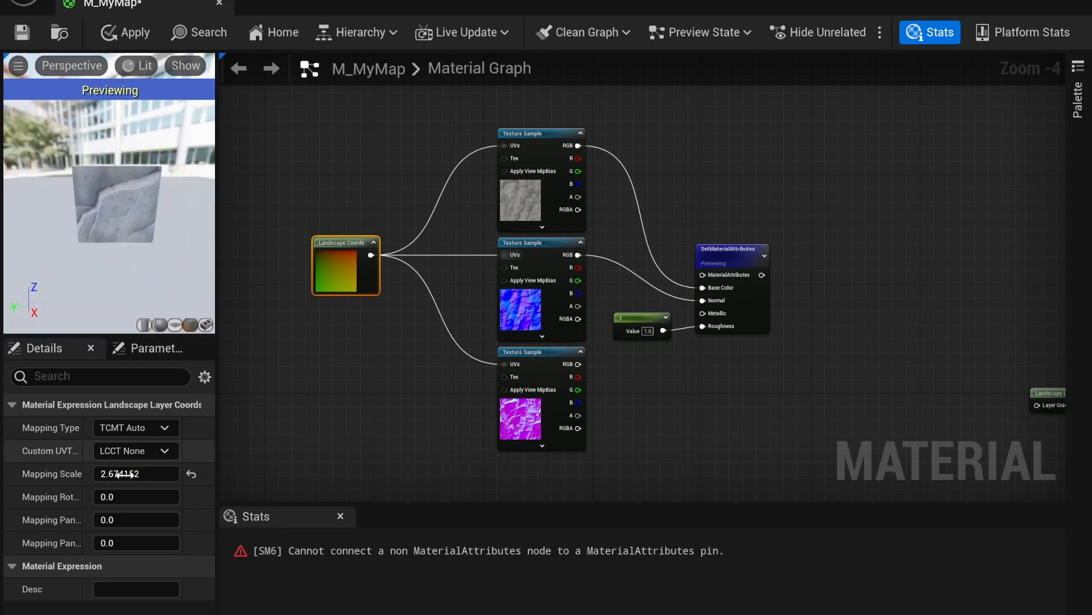
pyautogui.moveTo(126, 473)
pyautogui.mouseDown()
pyautogui.moveTo(118, 465)
pyautogui.moveTo(140, 473)
pyautogui.mouseUp()
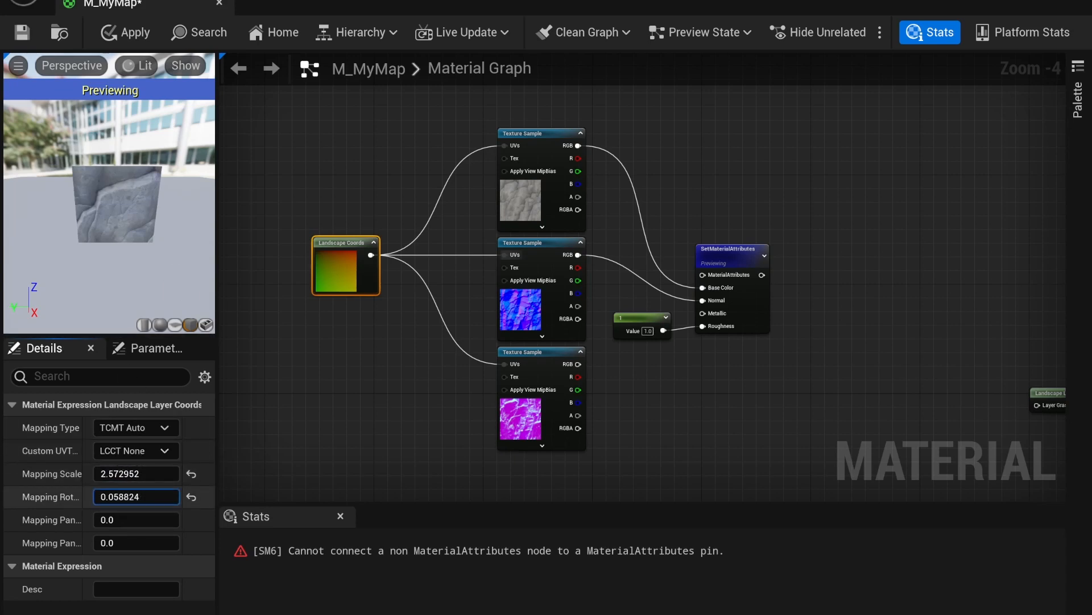
pyautogui.moveTo(136, 497); pyautogui.dragTo(137, 497)
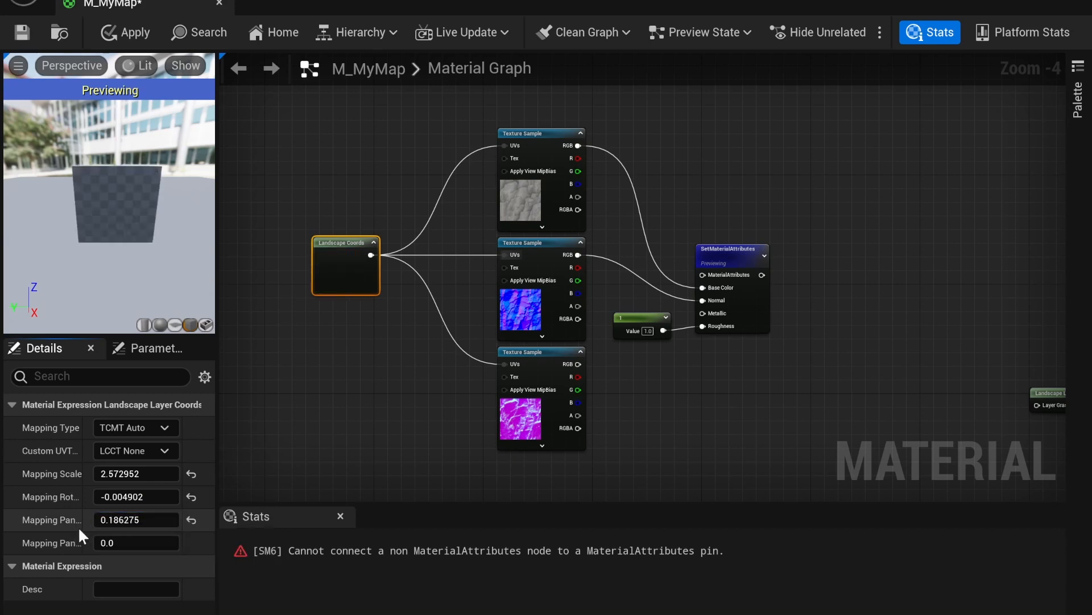
pyautogui.moveTo(132, 519); pyautogui.dragTo(118, 519)
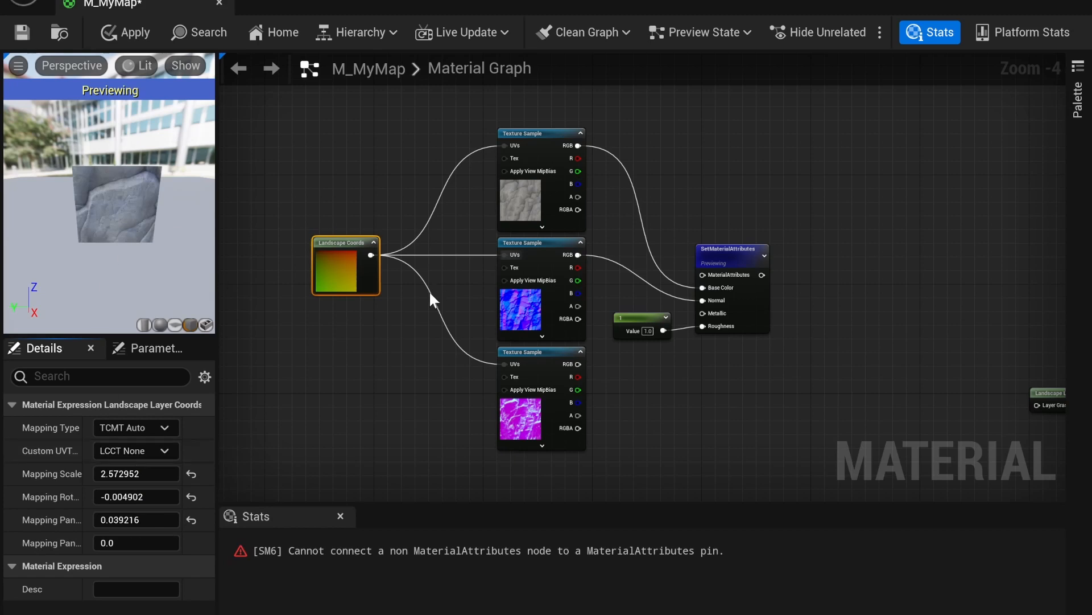
# Step: Add the three Forest Floor 01 textures from the Landscape folder to the empty graph area below the rock nodes
pyautogui.moveTo(485, 301); pyautogui.dragTo(293, 216, button='right')
pyautogui.moveTo(538, 279); pyautogui.dragTo(618, 229, button='right')
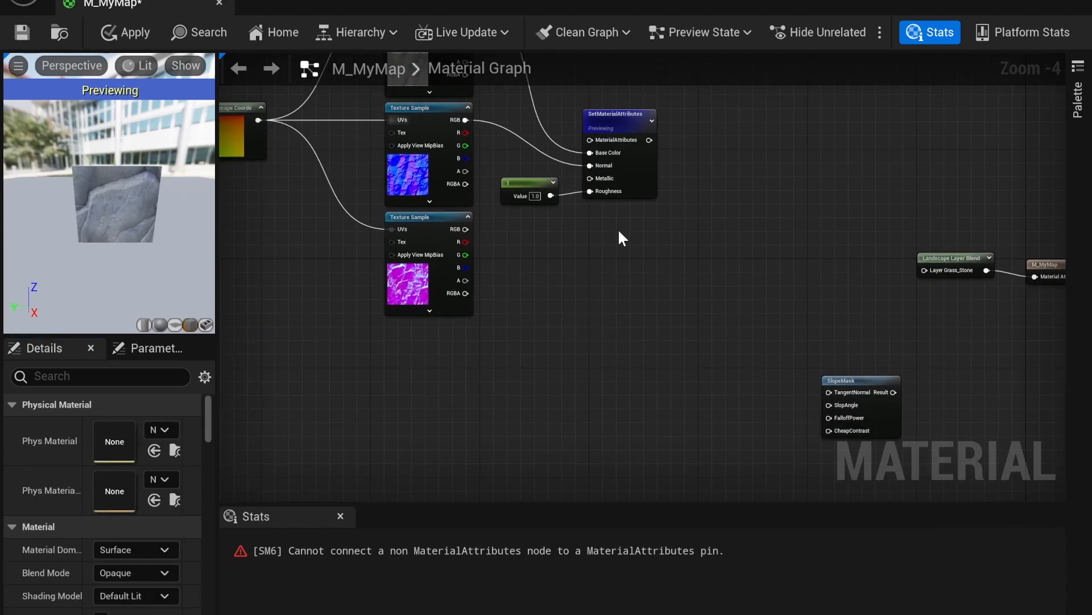
pyautogui.scroll(-1, 630, 247)
pyautogui.moveTo(625, 276); pyautogui.dragTo(586, 331, button='right')
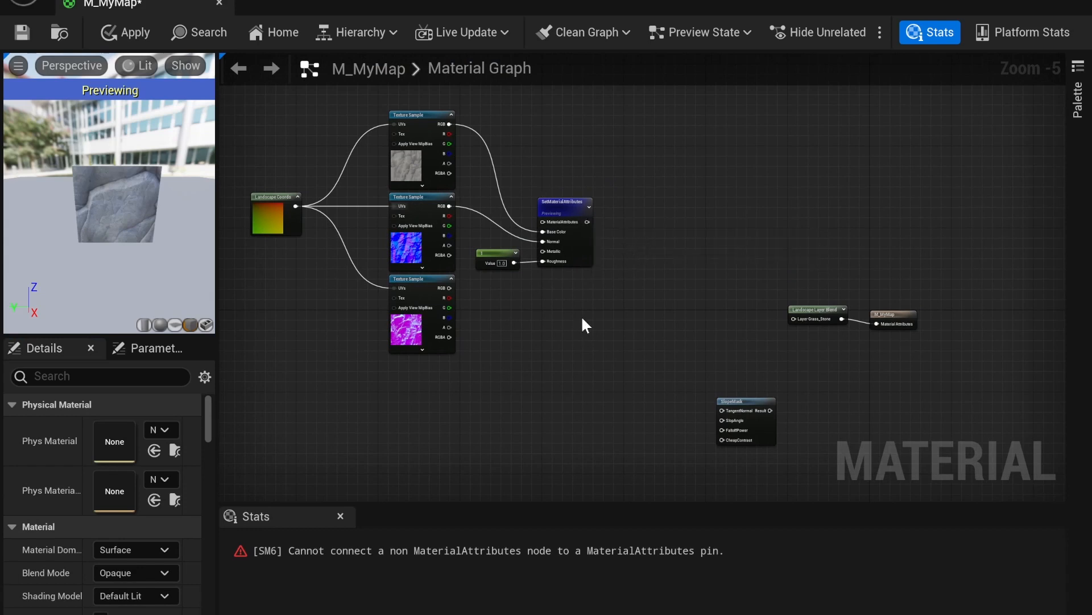
pyautogui.moveTo(496, 359); pyautogui.dragTo(488, 281, button='right')
pyautogui.moveTo(548, 329); pyautogui.dragTo(494, 208, button='right')
pyautogui.scroll(-1, 490, 208)
pyautogui.moveTo(518, 247); pyautogui.dragTo(555, 294, button='right')
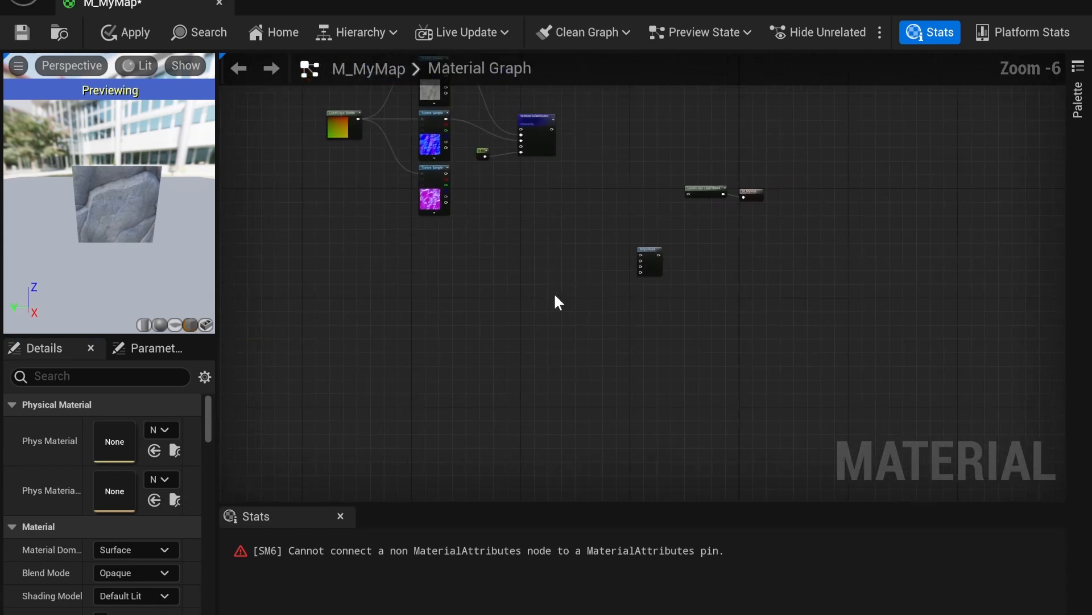
pyautogui.hotkey('ctrl', 'space')
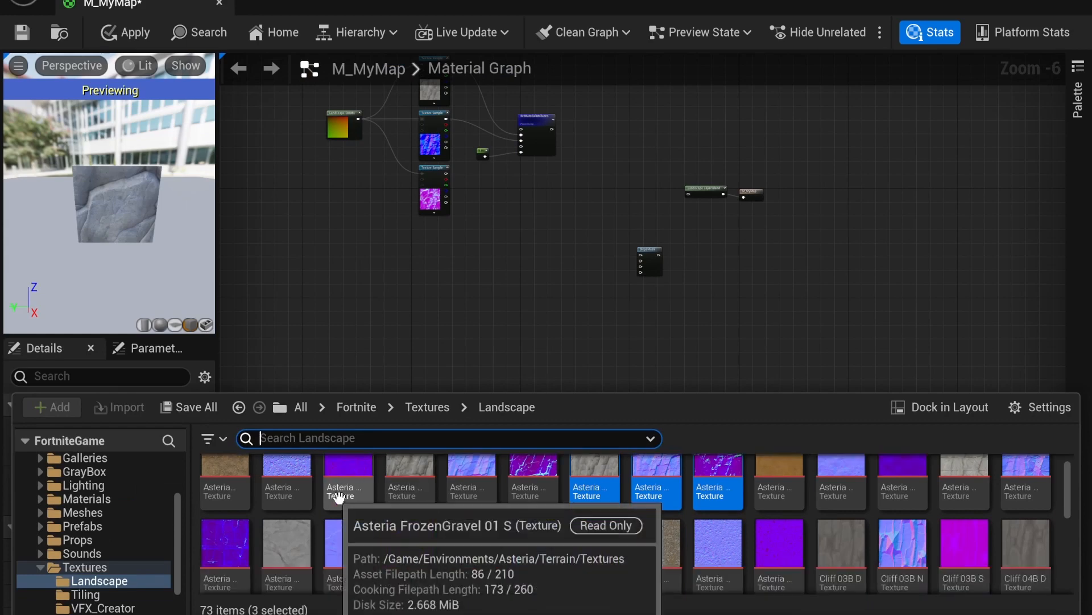
pyautogui.scroll(-5, 695, 524)
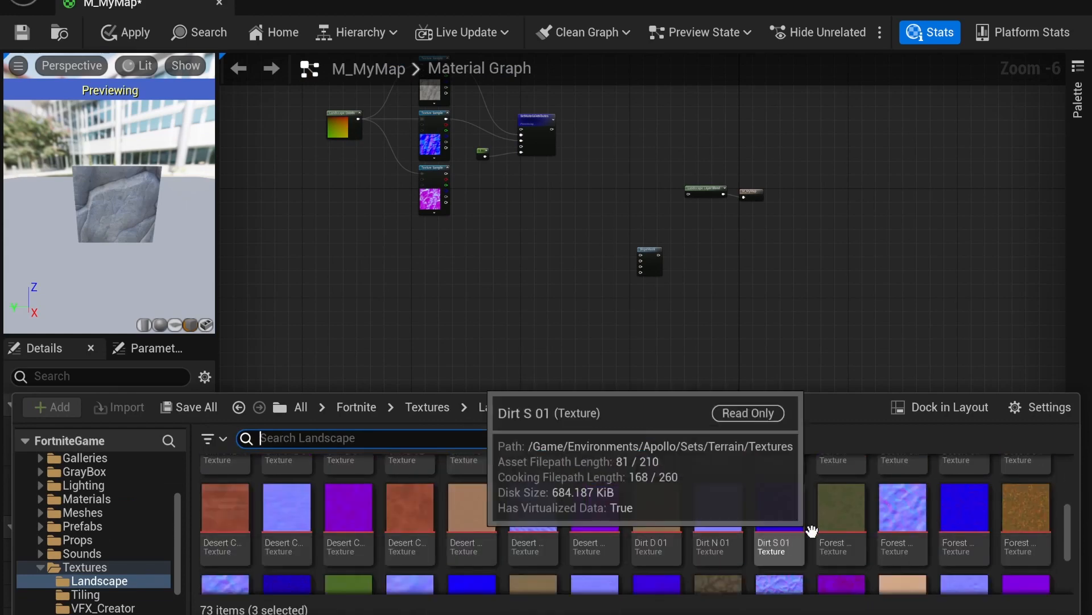
pyautogui.keyDown('shift'); pyautogui.click(965, 515); pyautogui.keyUp('shift')
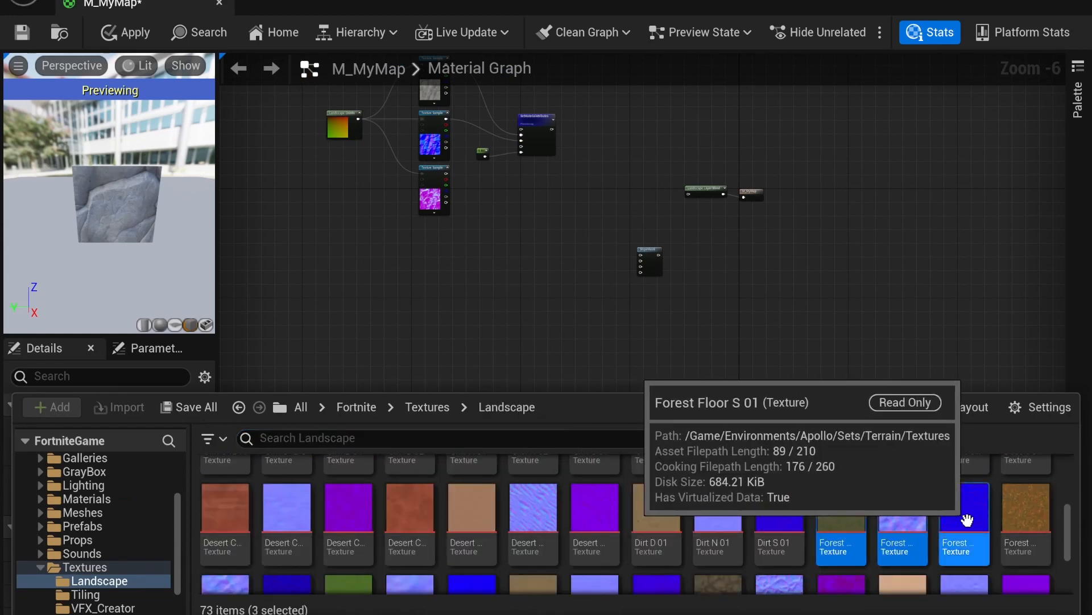
pyautogui.moveTo(848, 416); pyautogui.dragTo(511, 164)
# Step: Stack the three forest floor texture samples in a column, with color first, normal second and mask third
pyautogui.scroll(2, 459, 319)
pyautogui.moveTo(341, 313); pyautogui.dragTo(514, 279)
pyautogui.moveTo(342, 329); pyautogui.dragTo(489, 392)
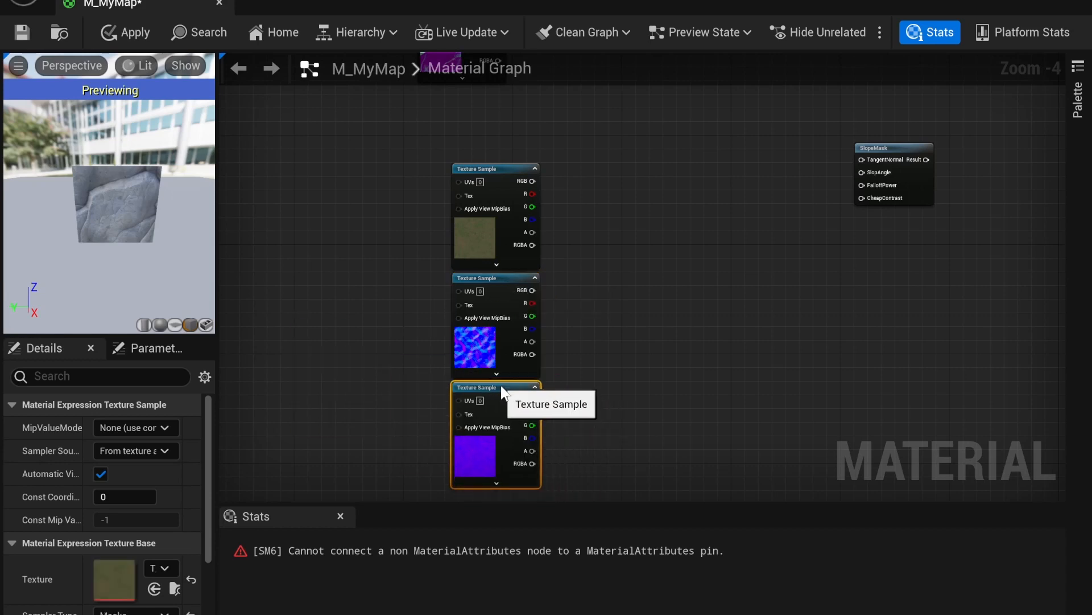
# Step: Place a copy of the SetMaterialAttributes node beside the forest floor texture samples and start previewing it
pyautogui.moveTo(632, 366); pyautogui.dragTo(536, 364, button='right')
pyautogui.scroll(-1, 555, 299)
pyautogui.moveTo(592, 222); pyautogui.dragTo(533, 281, button='right')
pyautogui.click(550, 185)
pyautogui.hotkey('ctrl', 'v')
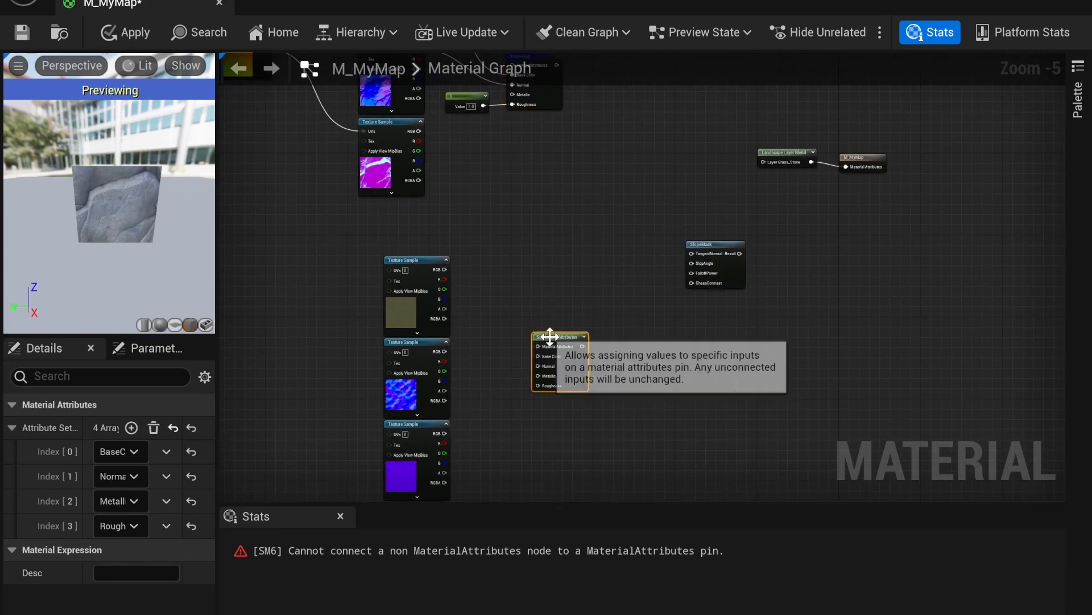
pyautogui.rightClick(550, 336)
pyautogui.click(589, 12)
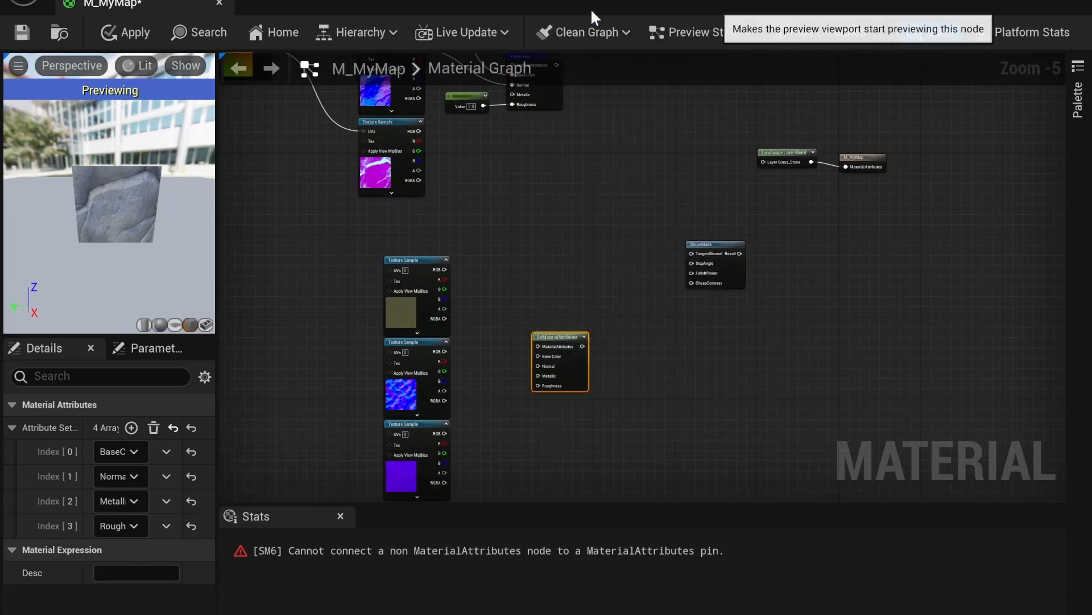
# Step: Connect the forest floor color texture's RGB to Base Color and the normal texture's RGB to Normal on the copied SetMaterialAttributes node
pyautogui.moveTo(504, 240); pyautogui.dragTo(489, 203, button='right')
pyautogui.click(490, 208)
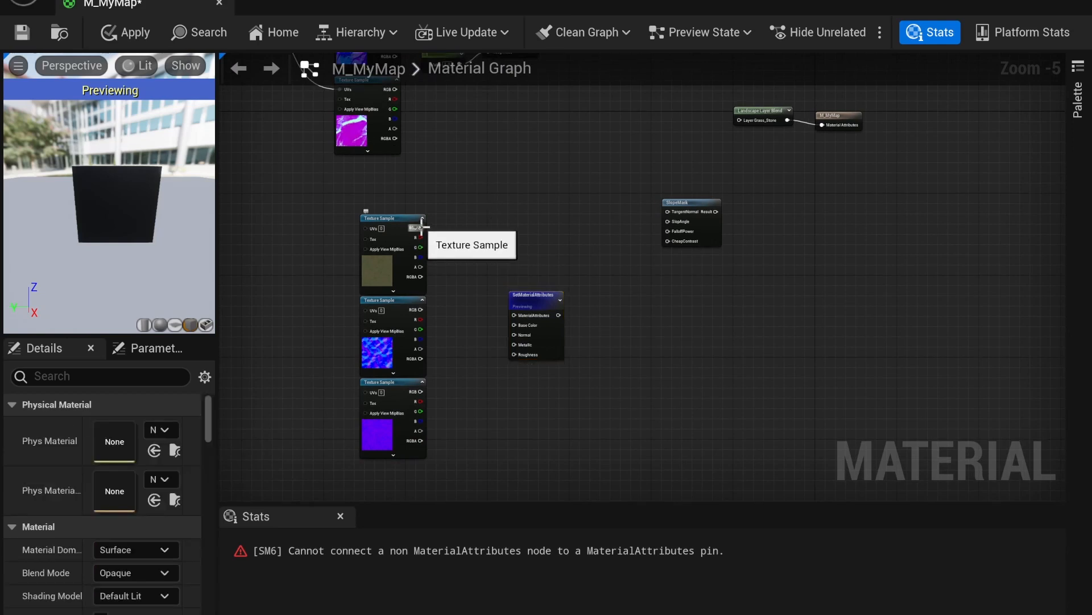
pyautogui.moveTo(420, 227); pyautogui.dragTo(515, 335)
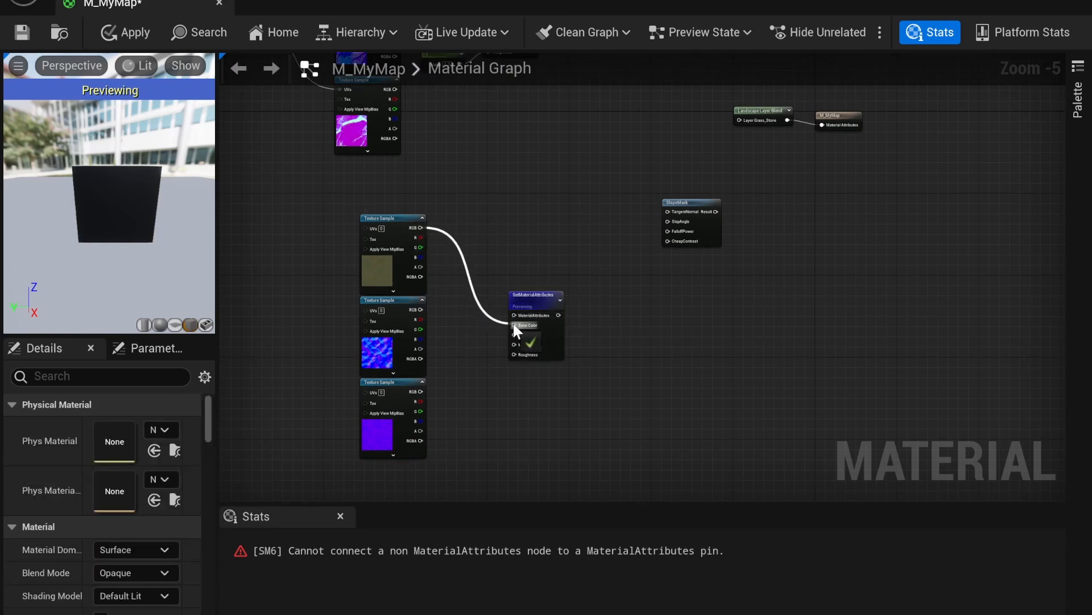
pyautogui.moveTo(421, 312); pyautogui.dragTo(515, 332)
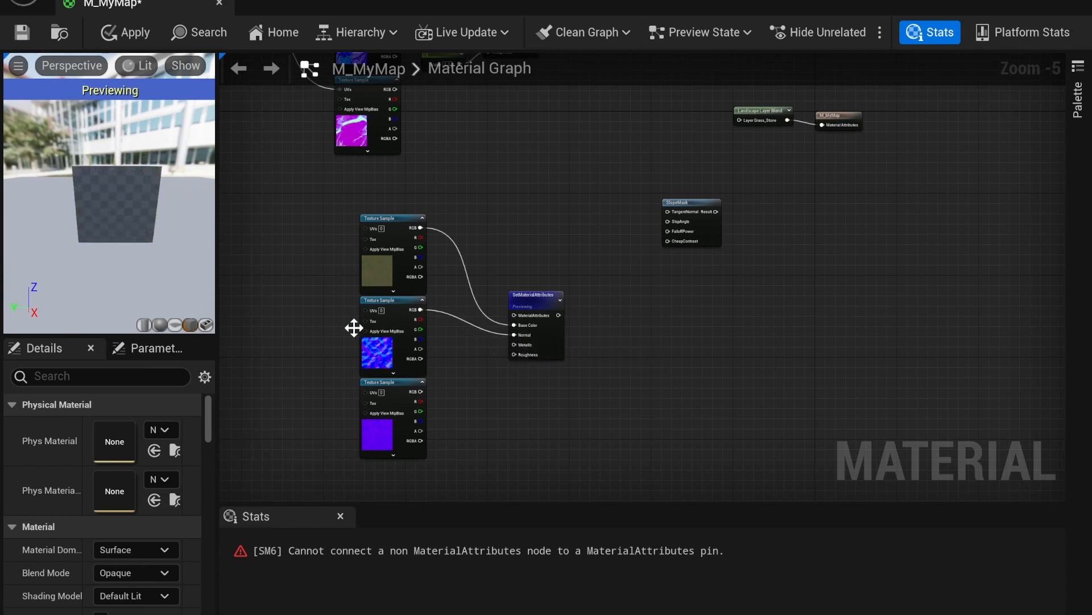
pyautogui.moveTo(66, 210); pyautogui.dragTo(148, 220)
pyautogui.scroll(3, 149, 225)
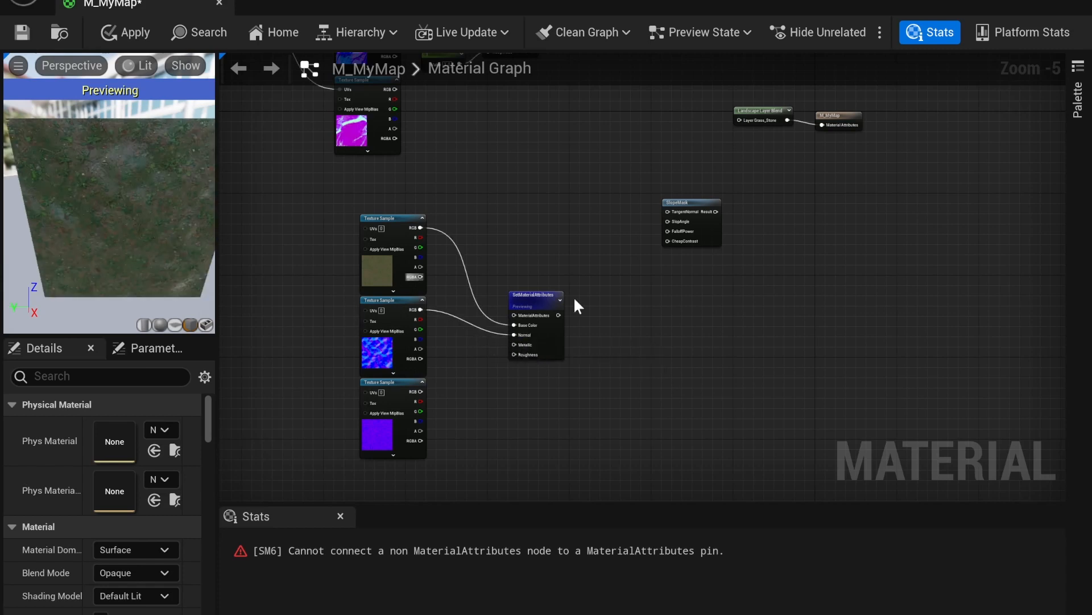
# Step: Add a constant with value 1.0 and connect it to Roughness on the forest floor SetMaterialAttributes node
pyautogui.click(460, 346)
pyautogui.moveTo(499, 362); pyautogui.dragTo(514, 355)
pyautogui.click(142, 427)
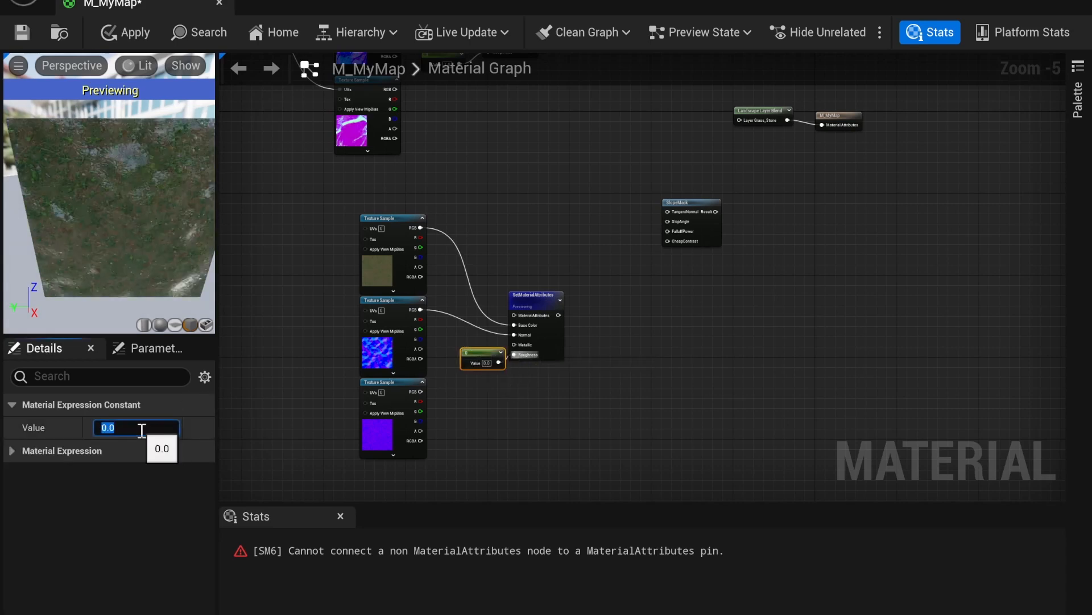
pyautogui.moveTo(121, 195)
pyautogui.mouseDown(button='right')
pyautogui.moveTo(121, 228)
pyautogui.moveTo(121, 194)
pyautogui.mouseUp(button='right')
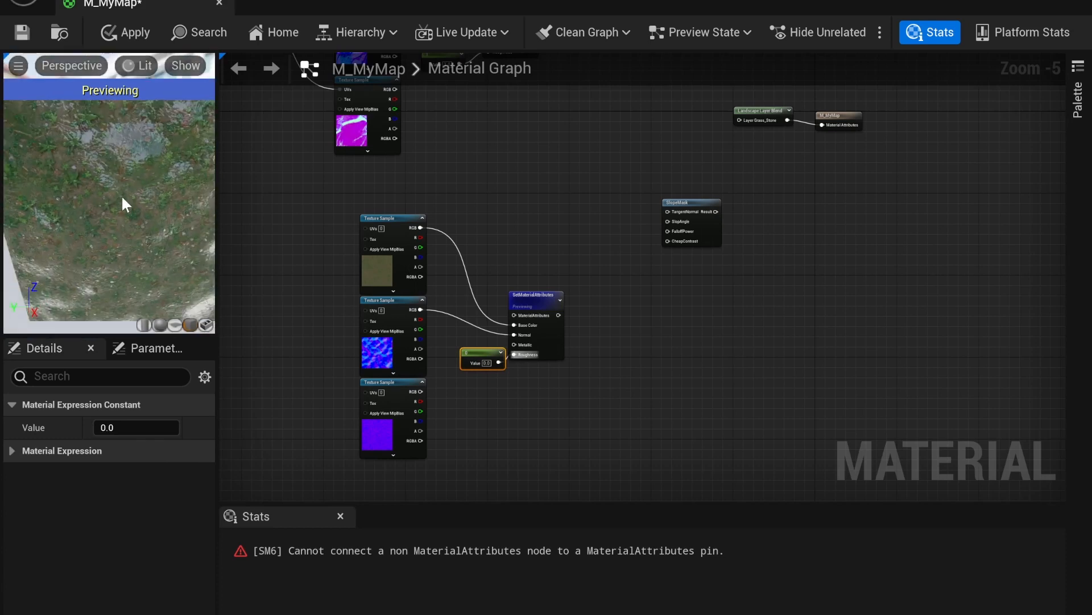
pyautogui.moveTo(122, 195)
pyautogui.mouseDown()
pyautogui.moveTo(122, 148)
pyautogui.moveTo(121, 195)
pyautogui.mouseUp()
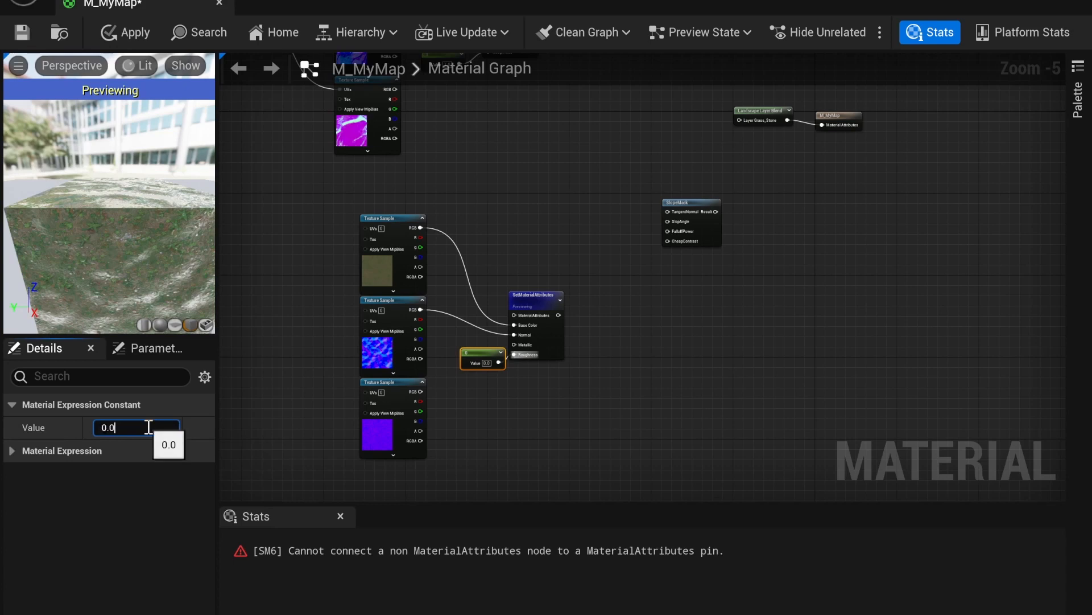
pyautogui.press('Return')
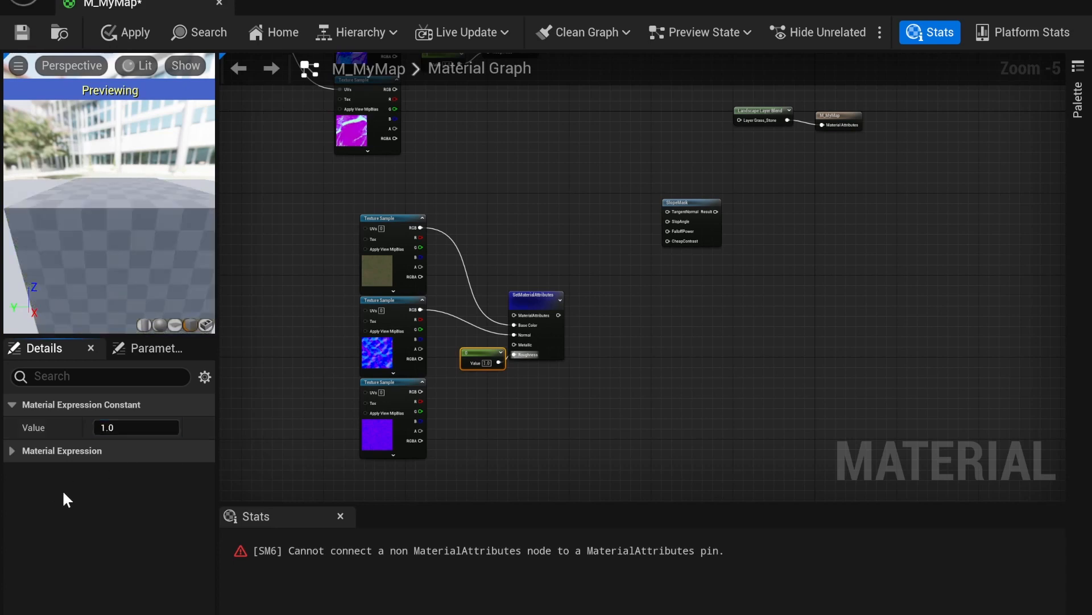
pyautogui.click(617, 317)
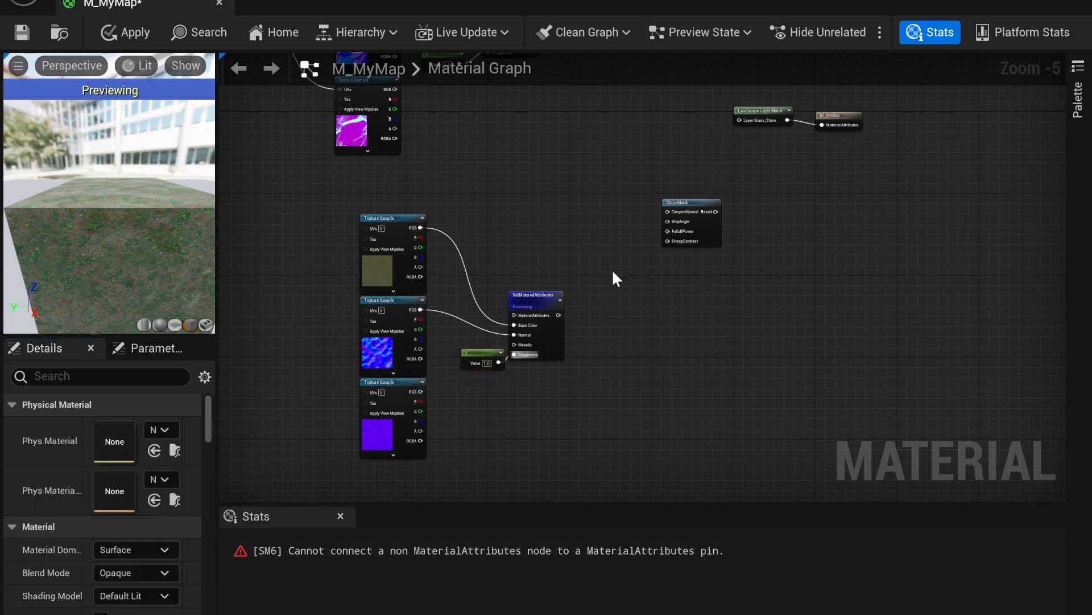
# Step: Move the SlopeMask node between the rock and forest floor groups and add a BlendMaterialAttributes node before the Landscape Layer Blend
pyautogui.moveTo(612, 276); pyautogui.dragTo(553, 406, button='right')
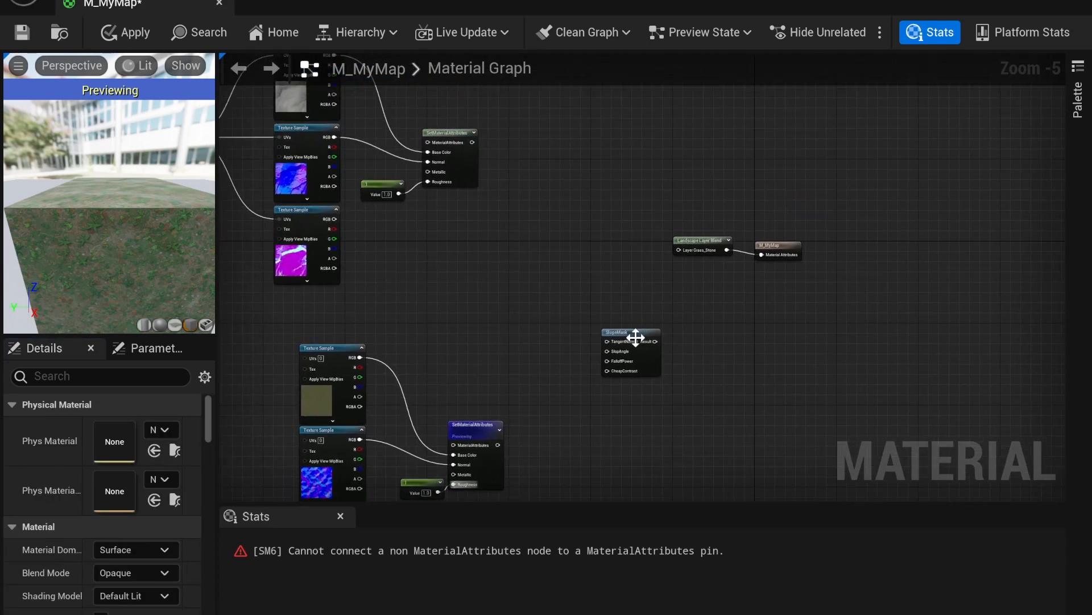
pyautogui.moveTo(635, 338); pyautogui.dragTo(430, 270)
pyautogui.rightClick(553, 247)
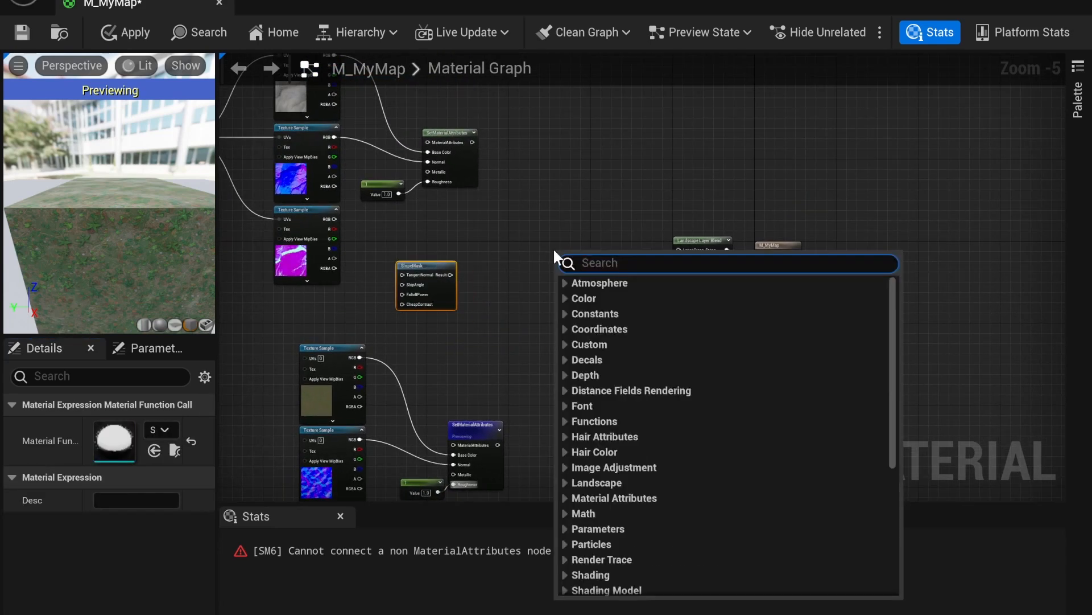
pyautogui.write('mater')
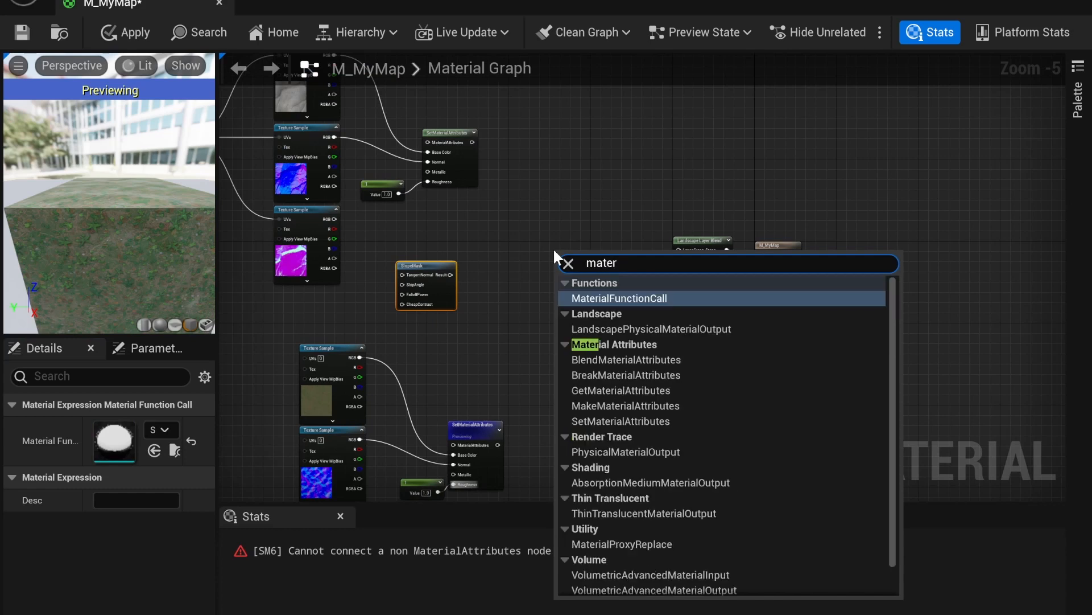
pyautogui.press('BackSpace')
pyautogui.press('BackSpace')
pyautogui.press('BackSpace')
pyautogui.press('BackSpace')
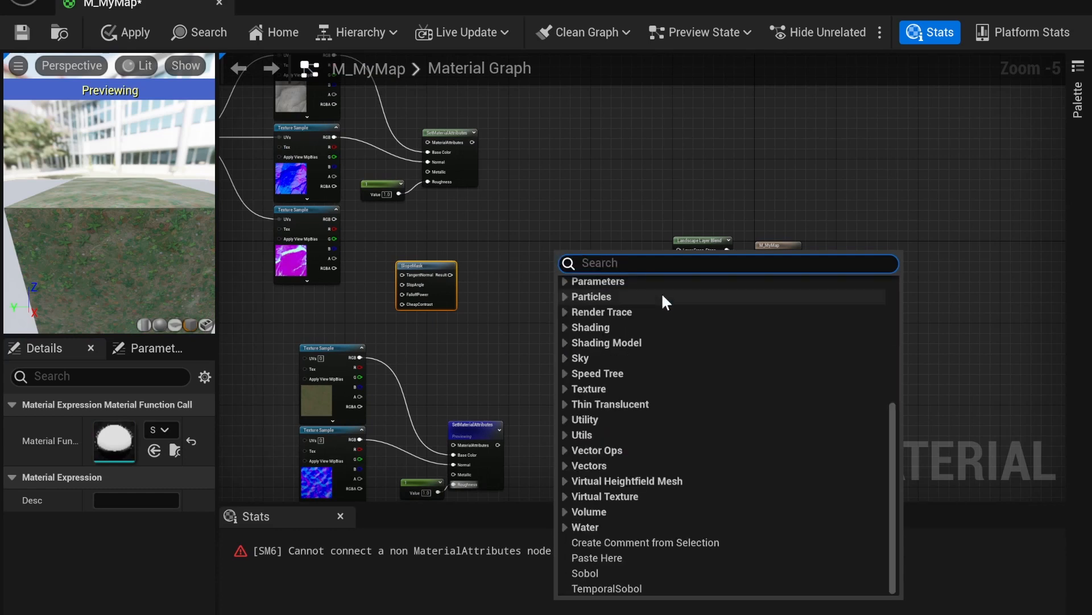
pyautogui.write('blend')
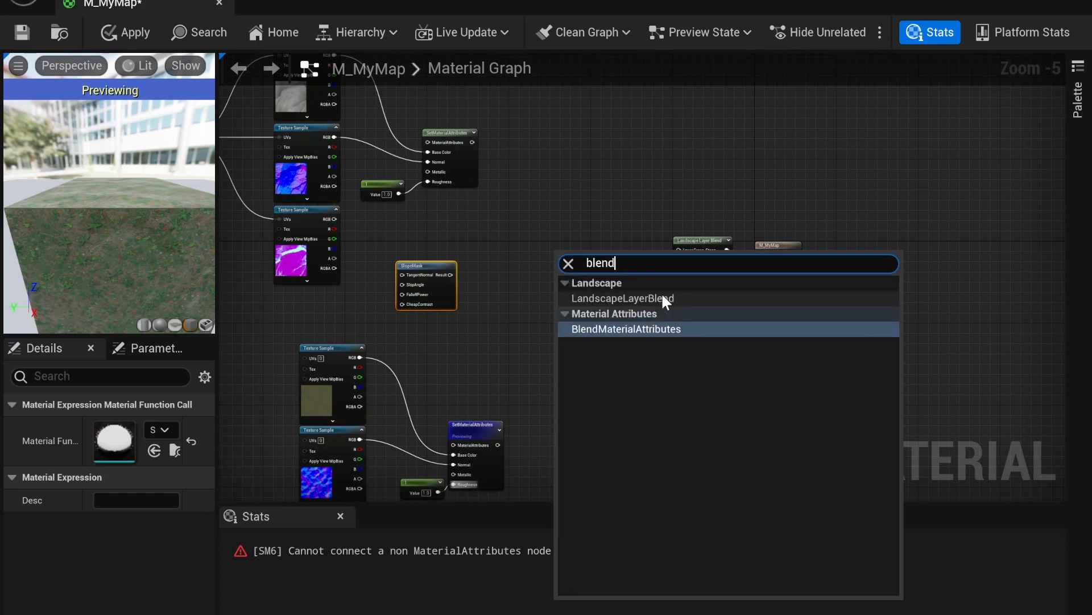
pyautogui.click(658, 329)
pyautogui.moveTo(569, 259); pyautogui.dragTo(591, 261)
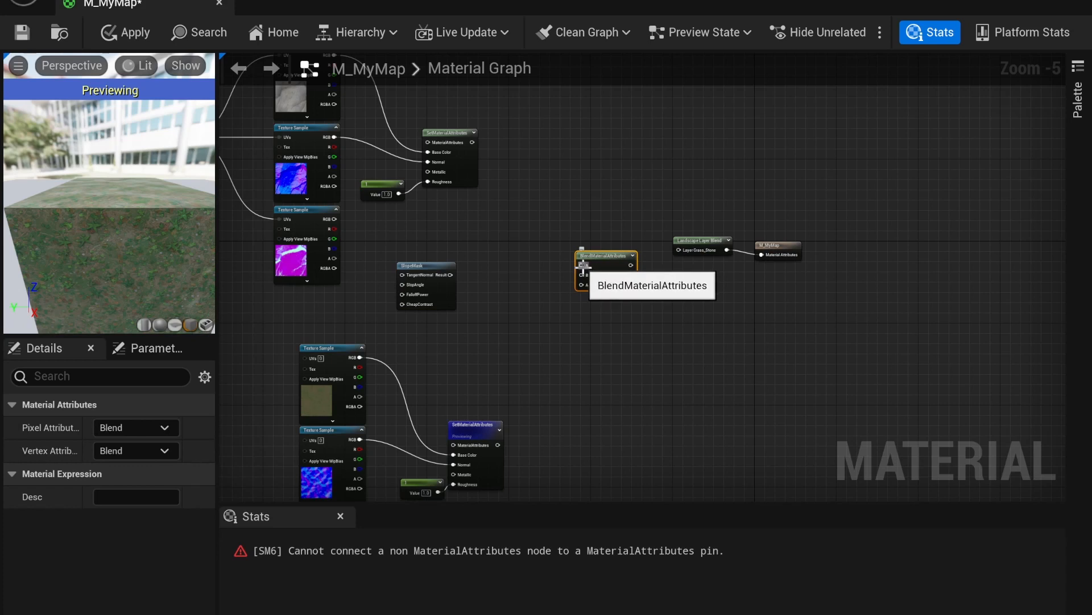
# Step: Wire the BlendMaterialAttributes inputs: rock attributes to A, forest floor attributes to B and the SlopeMask result to Alpha
pyautogui.moveTo(498, 444); pyautogui.dragTo(584, 275)
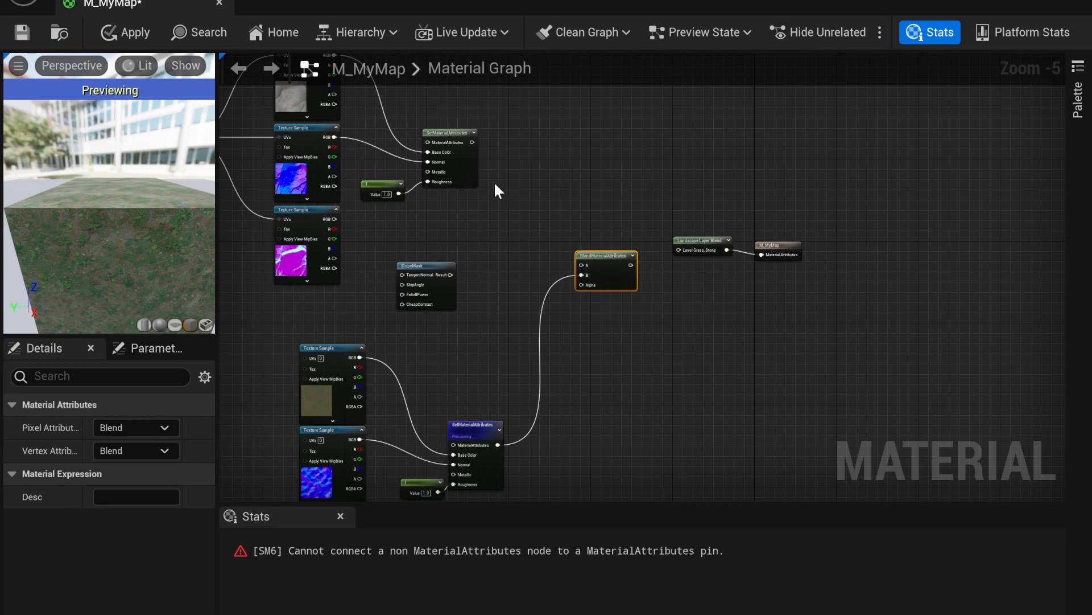
pyautogui.moveTo(502, 165); pyautogui.dragTo(581, 264)
pyautogui.moveTo(597, 294); pyautogui.dragTo(594, 369, button='right')
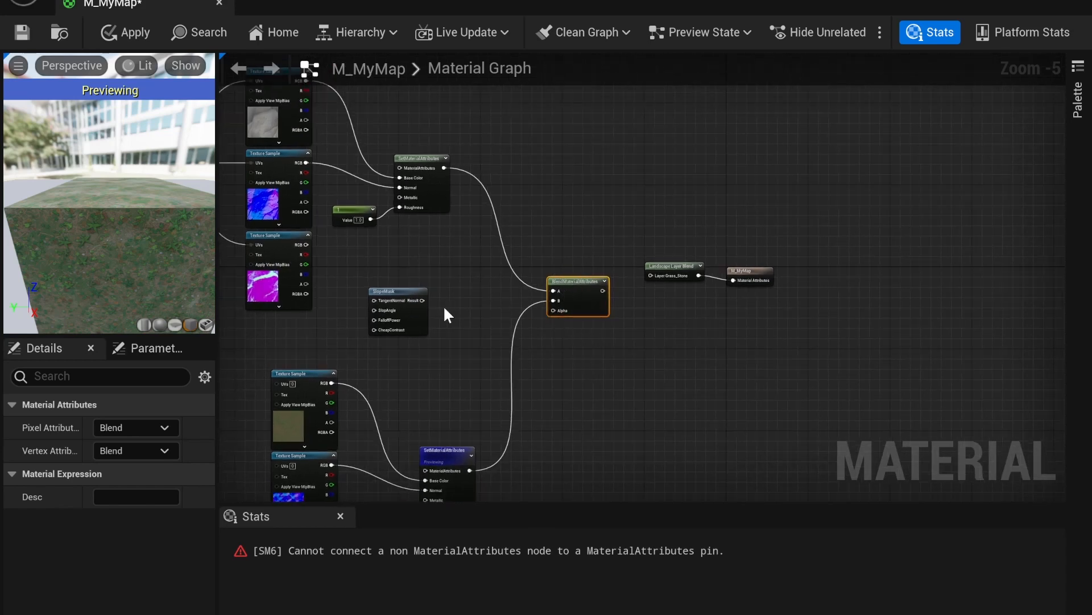
pyautogui.moveTo(415, 292); pyautogui.dragTo(554, 309)
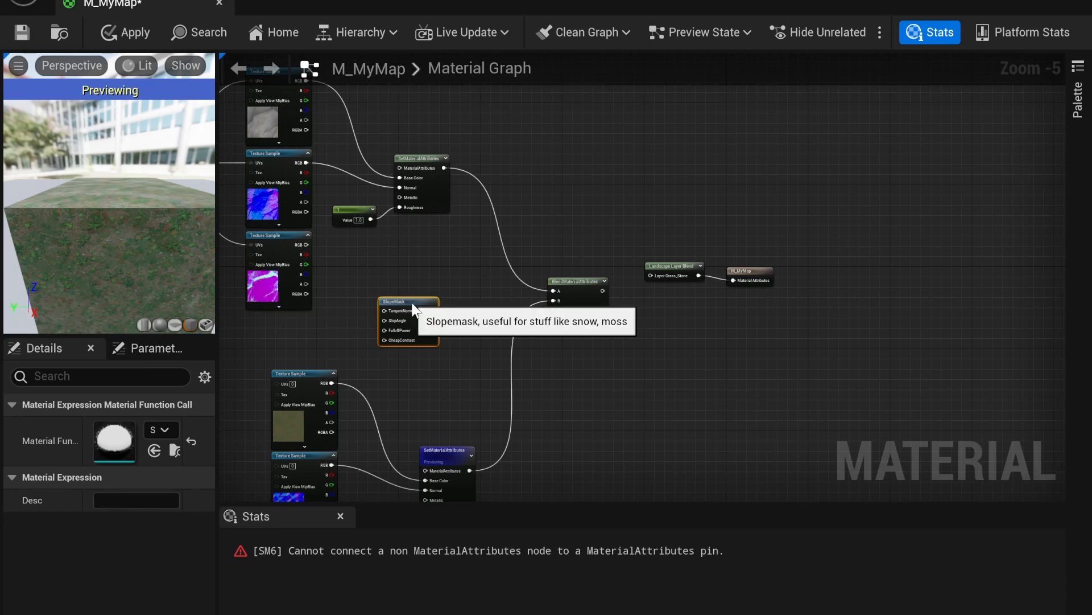
pyautogui.moveTo(413, 310); pyautogui.dragTo(491, 315)
# Step: Start previewing the BlendMaterialAttributes node, inspect it on the cube and switch the preview mesh to a sphere
pyautogui.click(575, 286)
pyautogui.rightClick(589, 288)
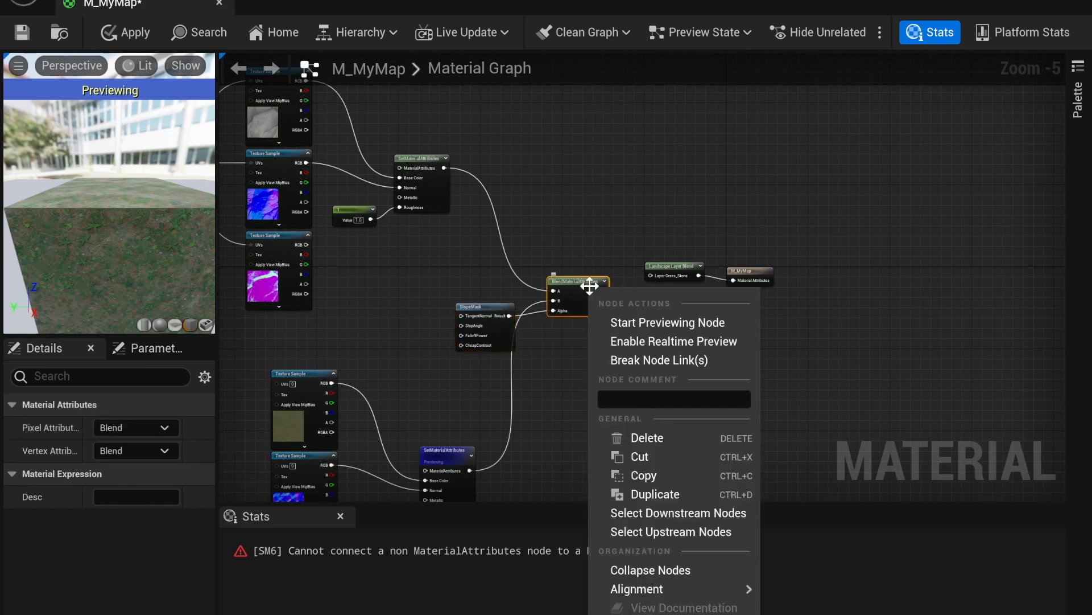
pyautogui.click(642, 322)
pyautogui.moveTo(99, 254); pyautogui.dragTo(142, 250)
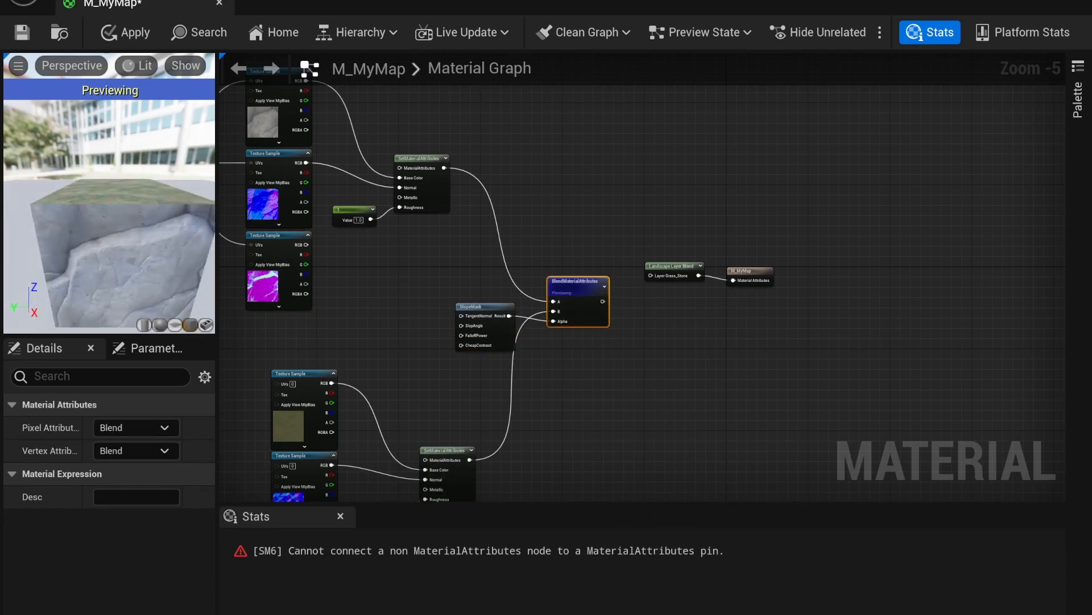
pyautogui.scroll(-5, 135, 225)
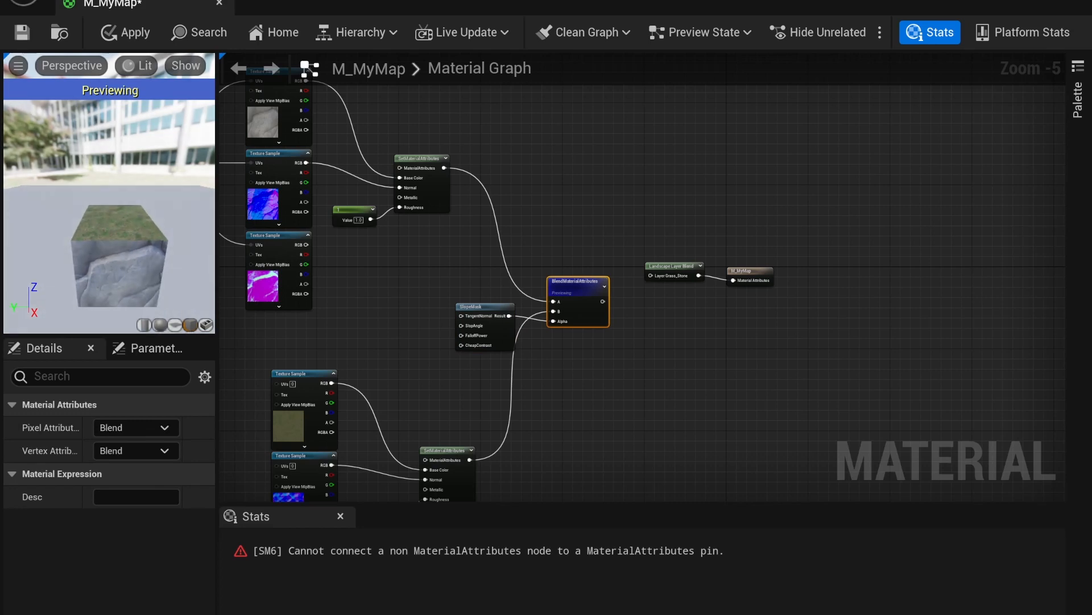
pyautogui.moveTo(104, 278); pyautogui.dragTo(104, 298, button='right')
pyautogui.moveTo(104, 279); pyautogui.dragTo(104, 228, button='middle')
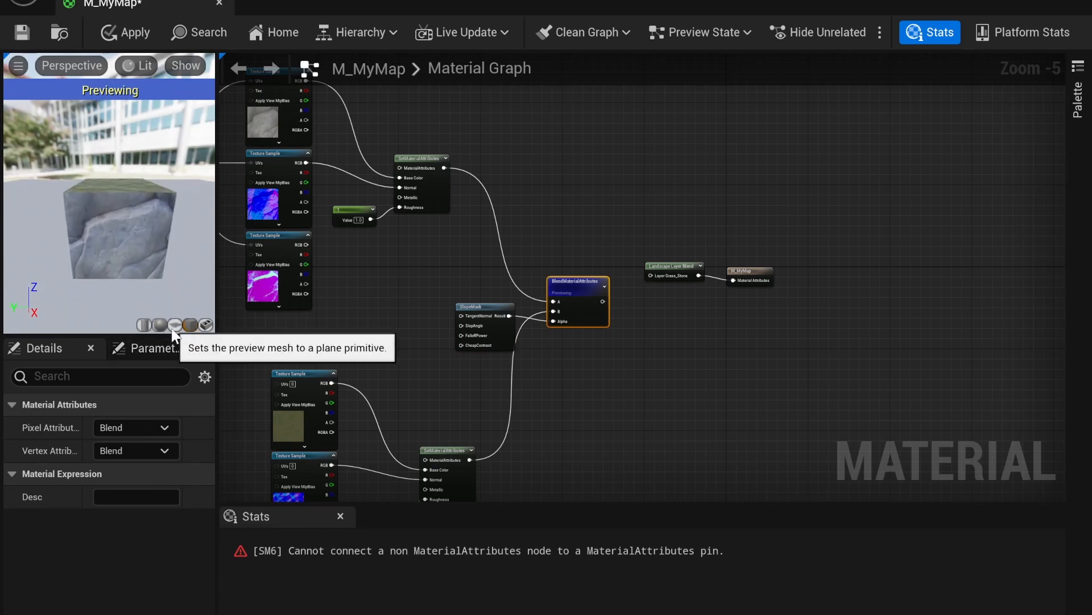
pyautogui.click(159, 325)
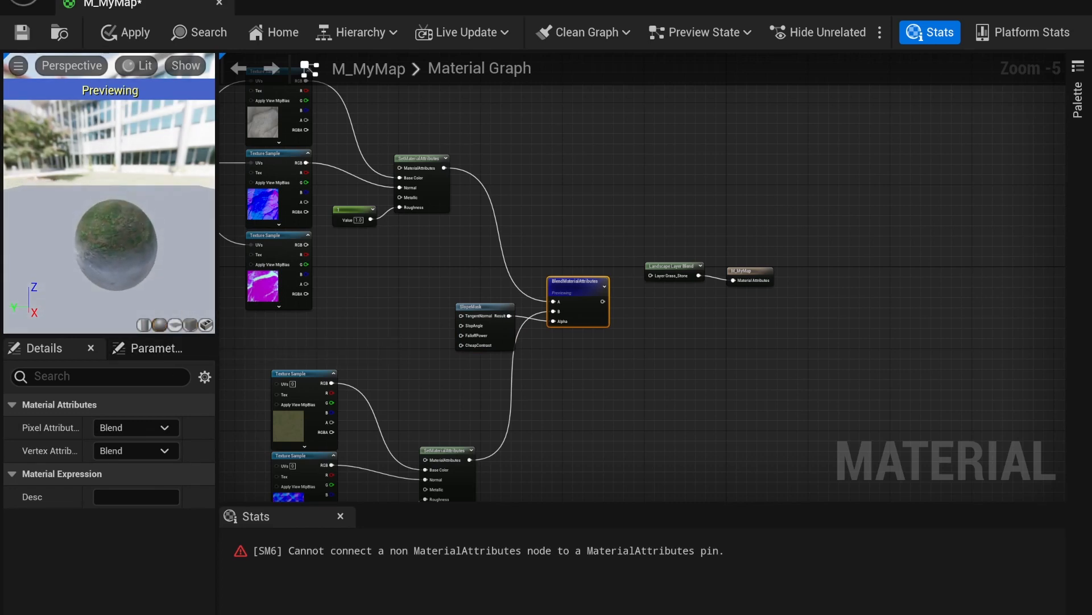
pyautogui.moveTo(115, 245); pyautogui.dragTo(111, 196, button='middle')
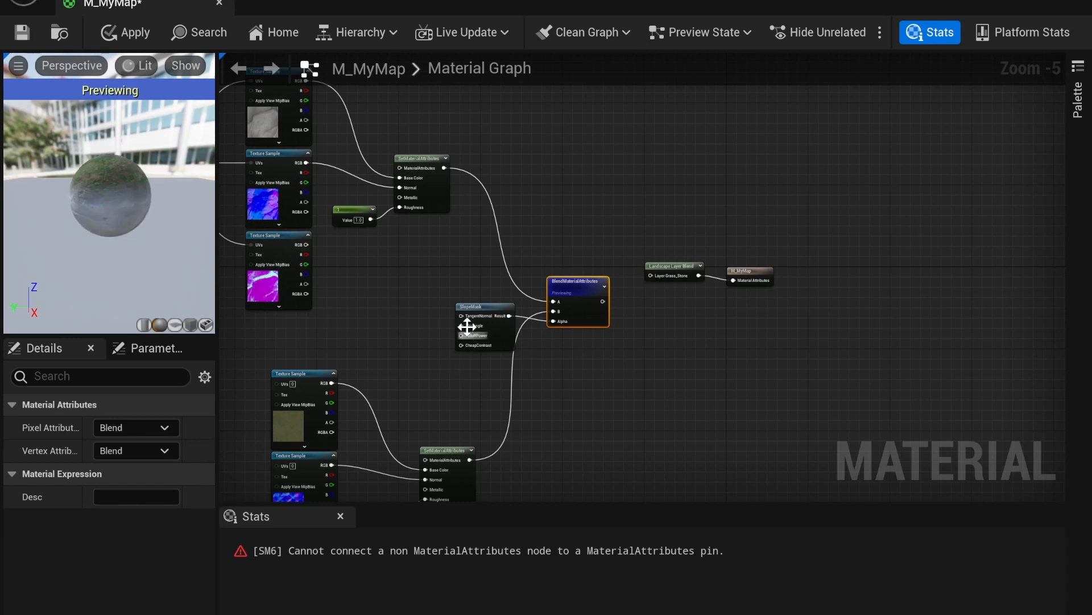
# Step: Add a three-component vector constant above and beside the SlopeMask node and connect its output to SlopAngle
pyautogui.scroll(1, 761, 366)
pyautogui.scroll(1, 551, 372)
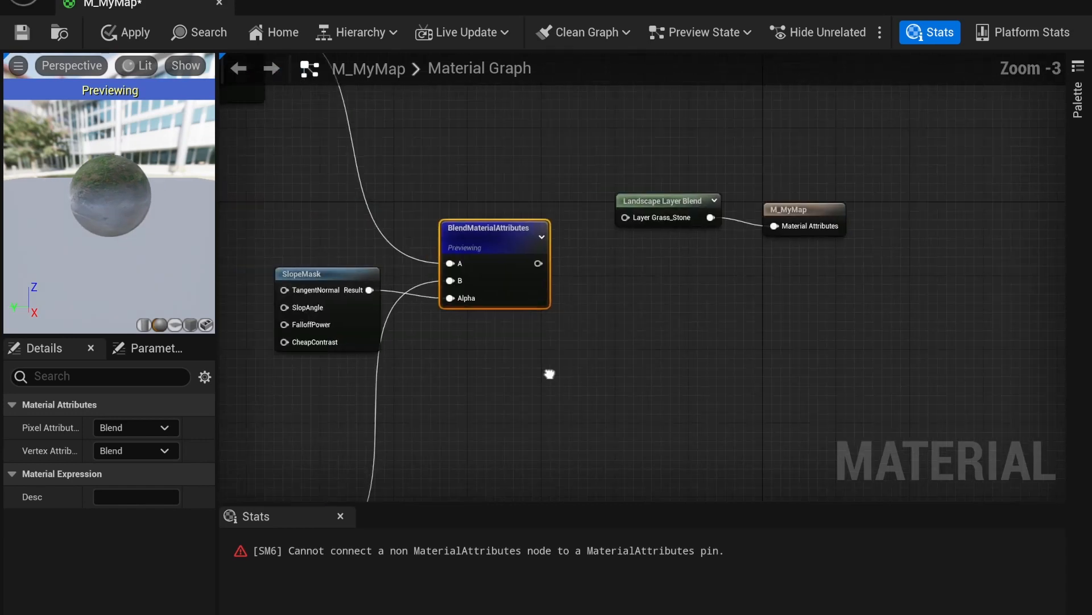
pyautogui.moveTo(551, 372); pyautogui.dragTo(553, 354, button='right')
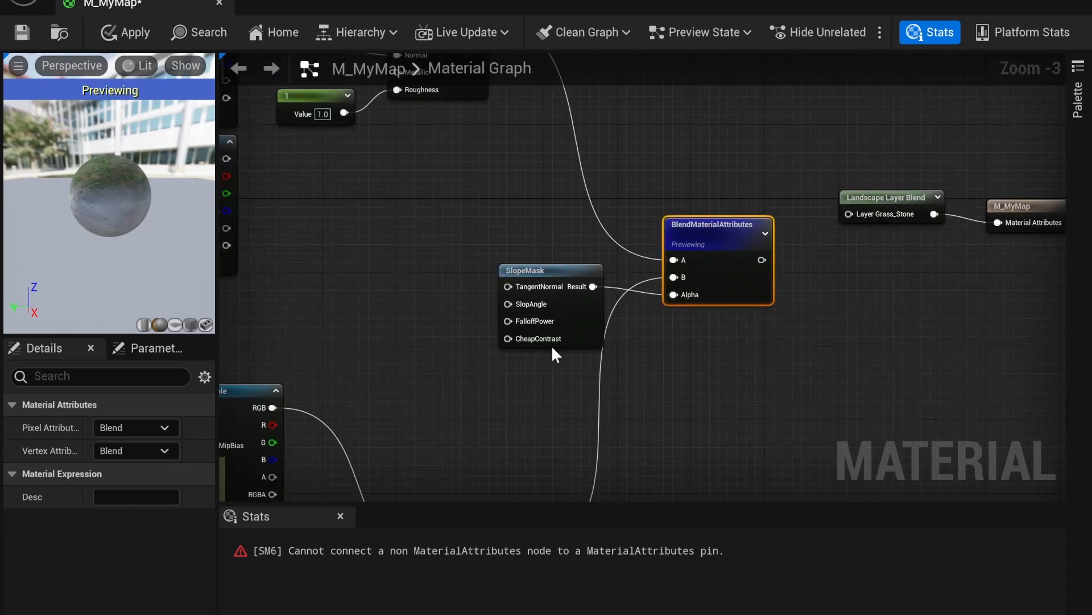
pyautogui.click(373, 244)
pyautogui.moveTo(404, 251); pyautogui.dragTo(302, 178)
pyautogui.moveTo(391, 196); pyautogui.dragTo(508, 306)
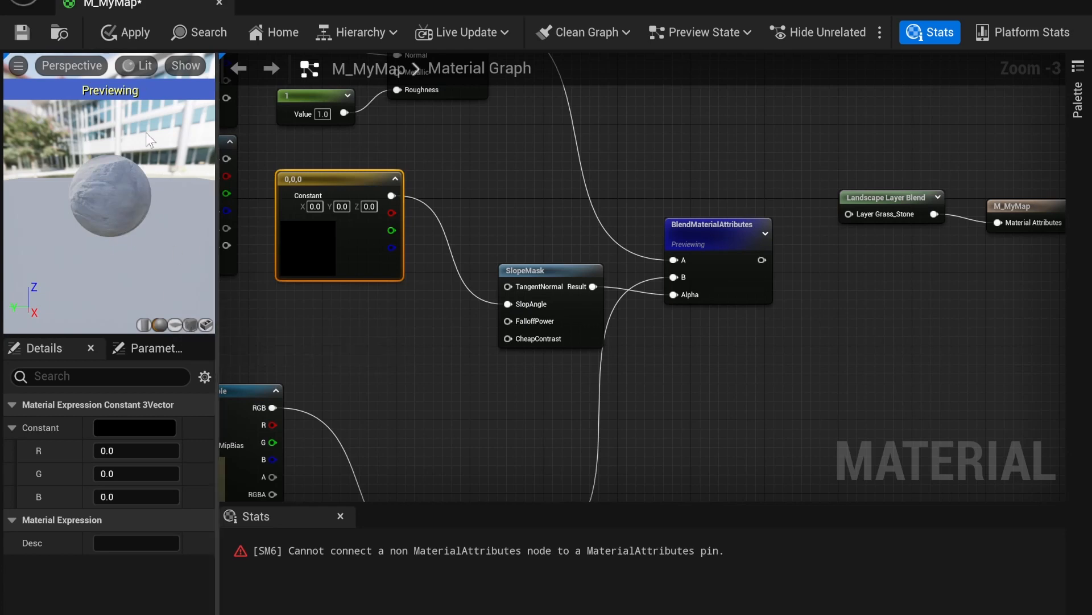
# Step: Try the vector constant at R 0.965686, G 0.980392 and B 1.096947 to test each channel's effect on the slope blend
pyautogui.scroll(1, 125, 204)
pyautogui.moveTo(130, 451)
pyautogui.mouseDown()
pyautogui.moveTo(142, 451)
pyautogui.moveTo(126, 450)
pyautogui.mouseUp()
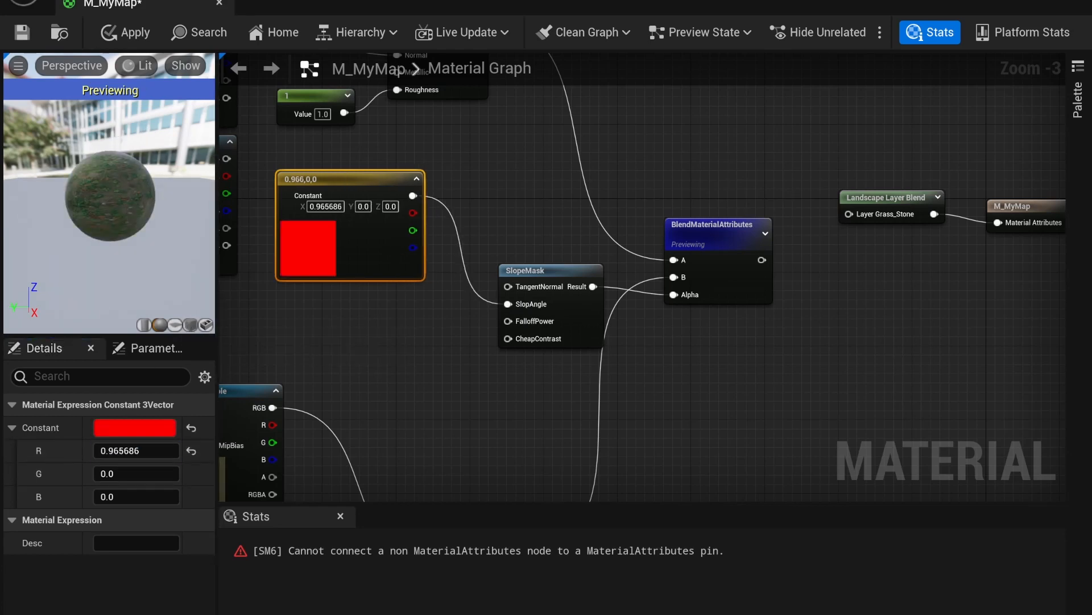
pyautogui.scroll(-2, 149, 180)
pyautogui.moveTo(114, 206); pyautogui.dragTo(69, 233, button='middle')
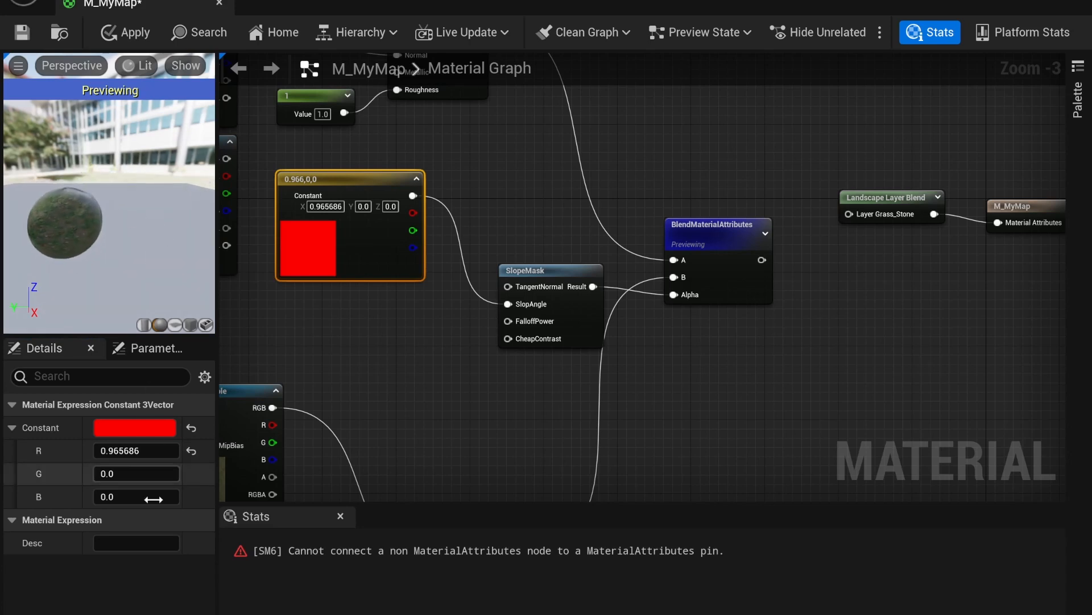
pyautogui.moveTo(122, 473); pyautogui.dragTo(195, 474)
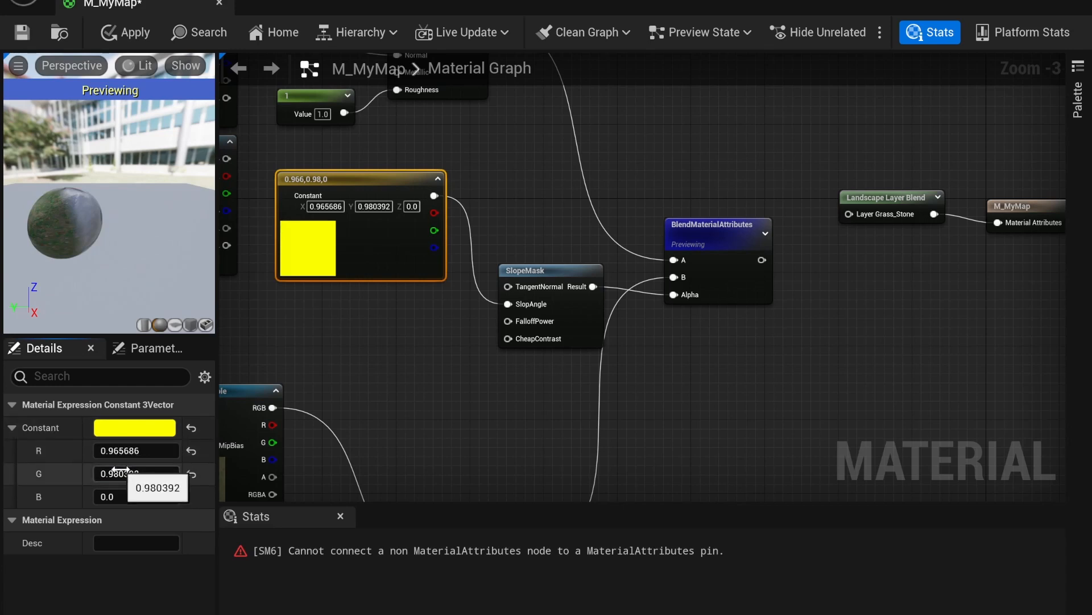
pyautogui.moveTo(111, 497)
pyautogui.mouseDown()
pyautogui.moveTo(159, 497)
pyautogui.moveTo(112, 496)
pyautogui.mouseUp()
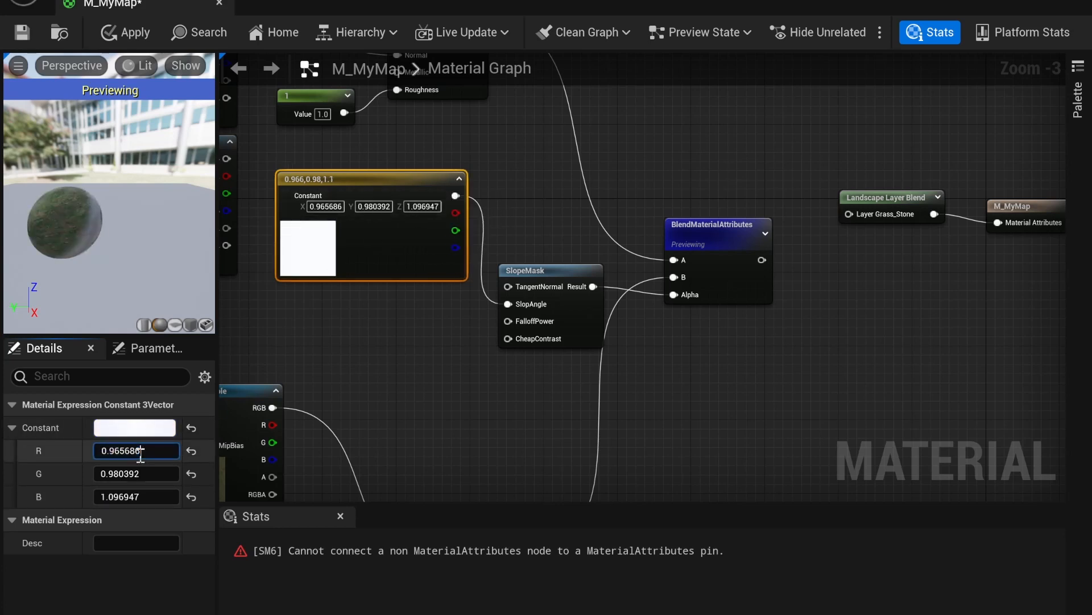
# Step: Set the SlopAngle vector constant to R 0, G 0 and B 1
pyautogui.click(141, 450)
pyautogui.write('0')
pyautogui.click(122, 477)
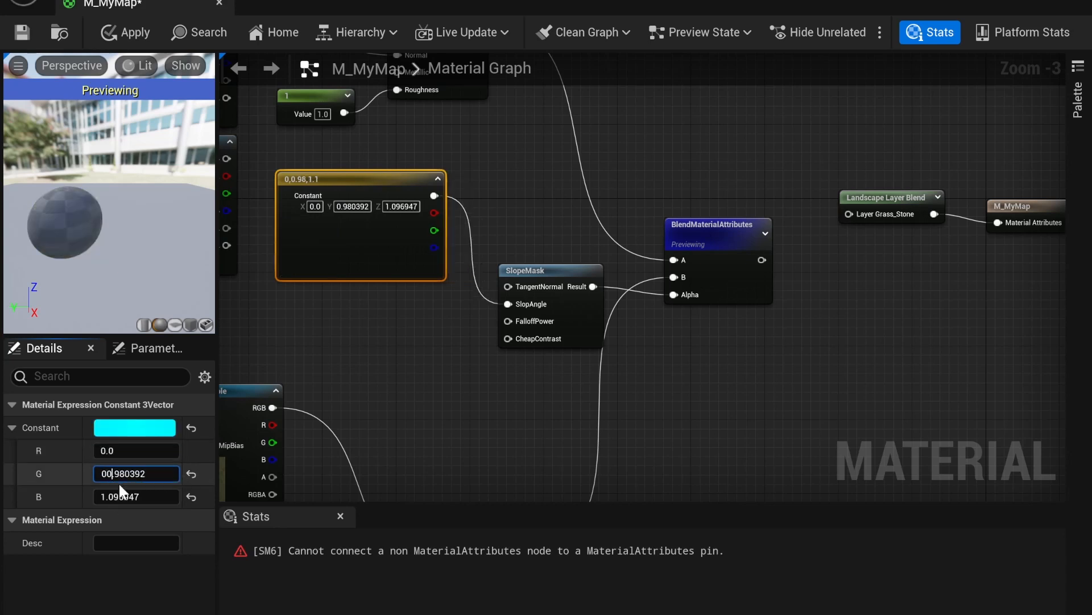
pyautogui.write('0')
pyautogui.click(135, 495)
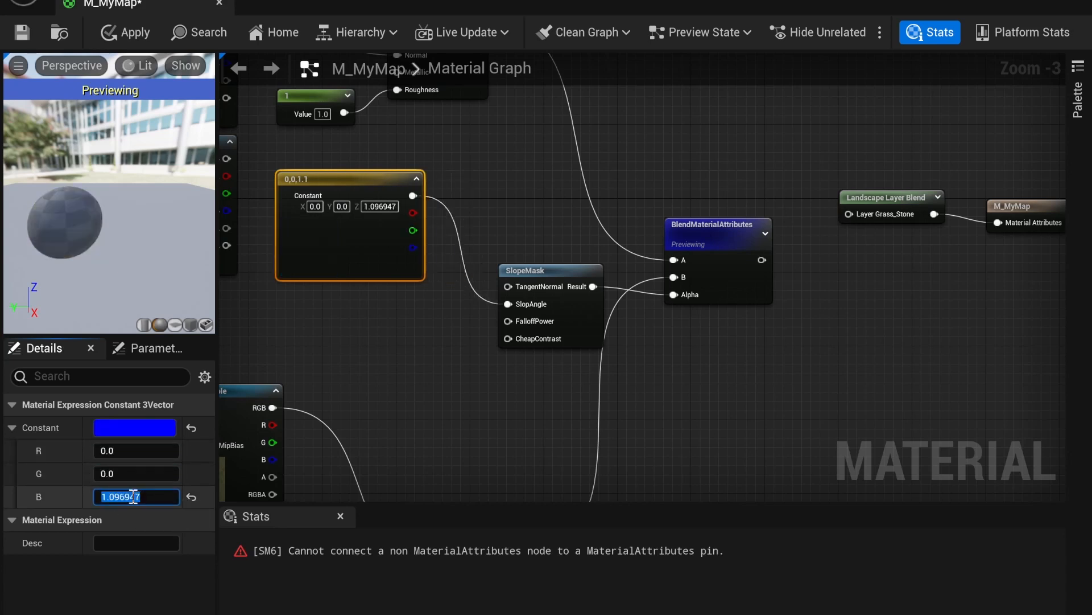
pyautogui.click(102, 498)
pyautogui.moveTo(101, 496); pyautogui.dragTo(113, 496)
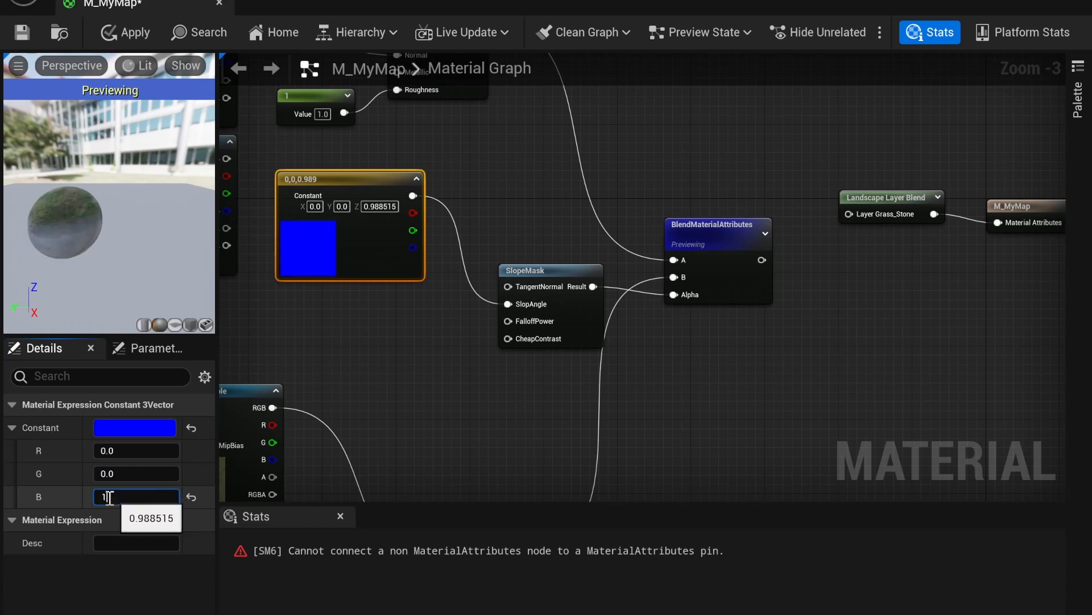
pyautogui.write('1')
pyautogui.press('Return')
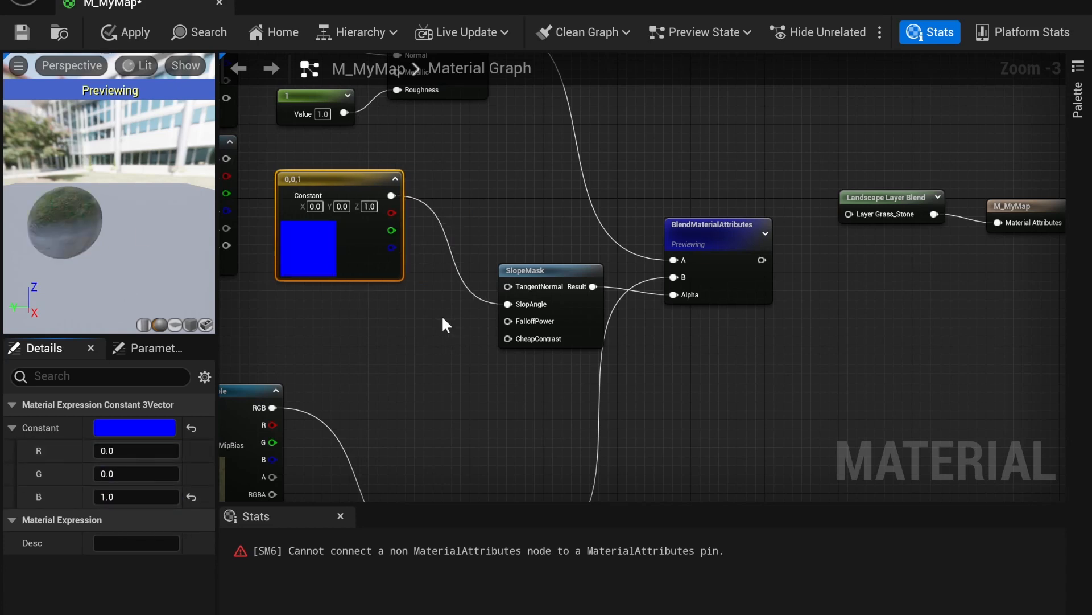
# Step: Connect the blue vector constant to SlopeMask's TangentNormal input as well and reposition the constant to clear space beside SlopeMask
pyautogui.moveTo(377, 178); pyautogui.dragTo(368, 242)
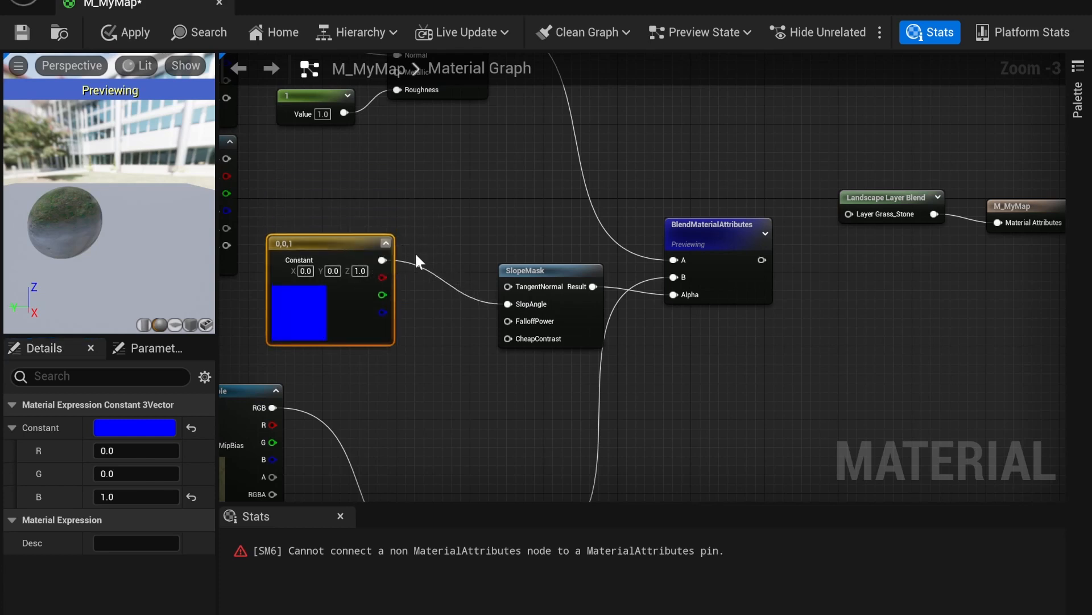
pyautogui.click(383, 260)
pyautogui.moveTo(383, 260); pyautogui.dragTo(508, 286)
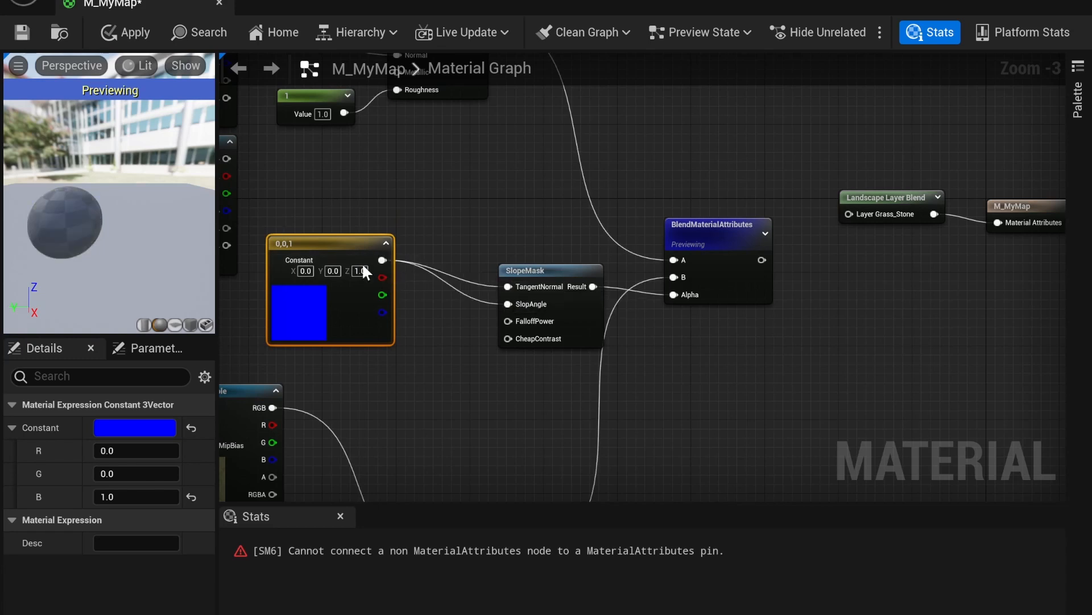
pyautogui.moveTo(481, 225); pyautogui.dragTo(472, 173, button='right')
pyautogui.moveTo(374, 209); pyautogui.dragTo(328, 181)
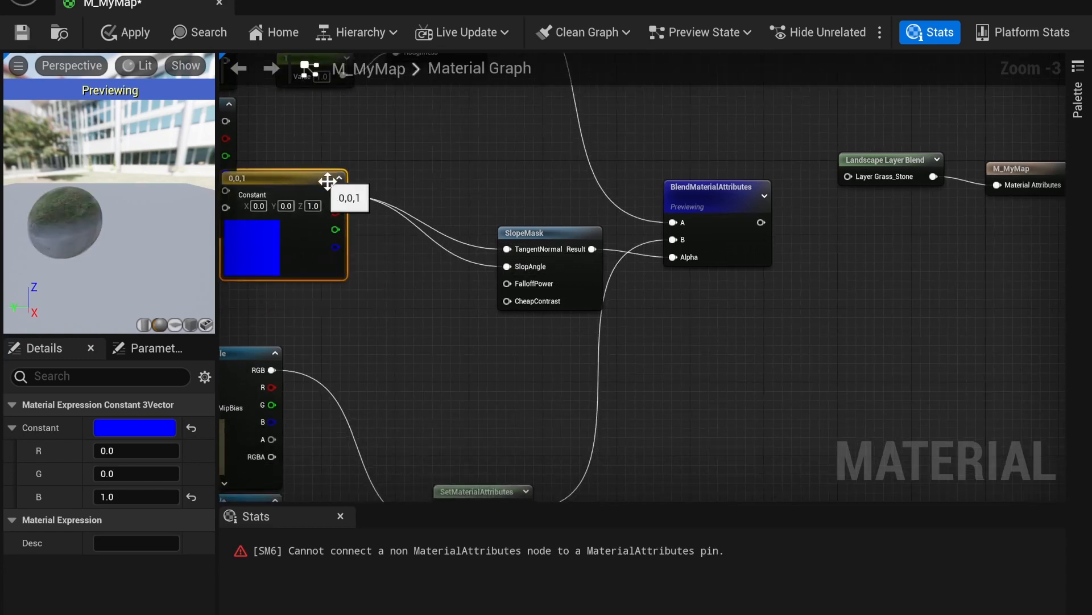
# Step: Add a scalar constant for SlopeMask's FalloffPower, set it to 1.453412 and place it beside the vector constant
pyautogui.press('1')
pyautogui.click(410, 286)
pyautogui.moveTo(432, 283); pyautogui.dragTo(493, 281)
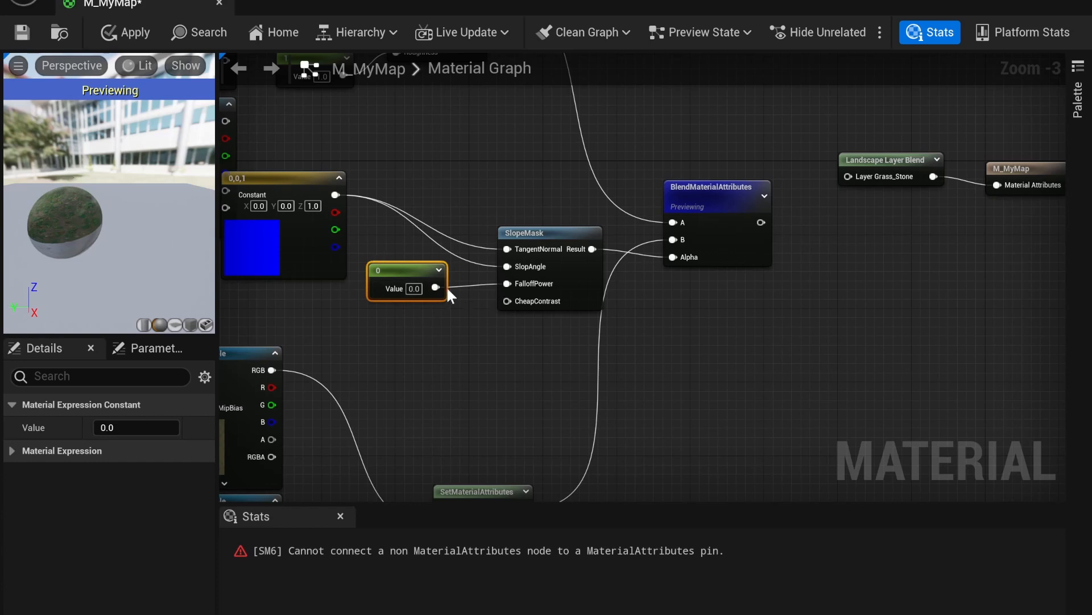
pyautogui.moveTo(165, 429); pyautogui.dragTo(210, 429)
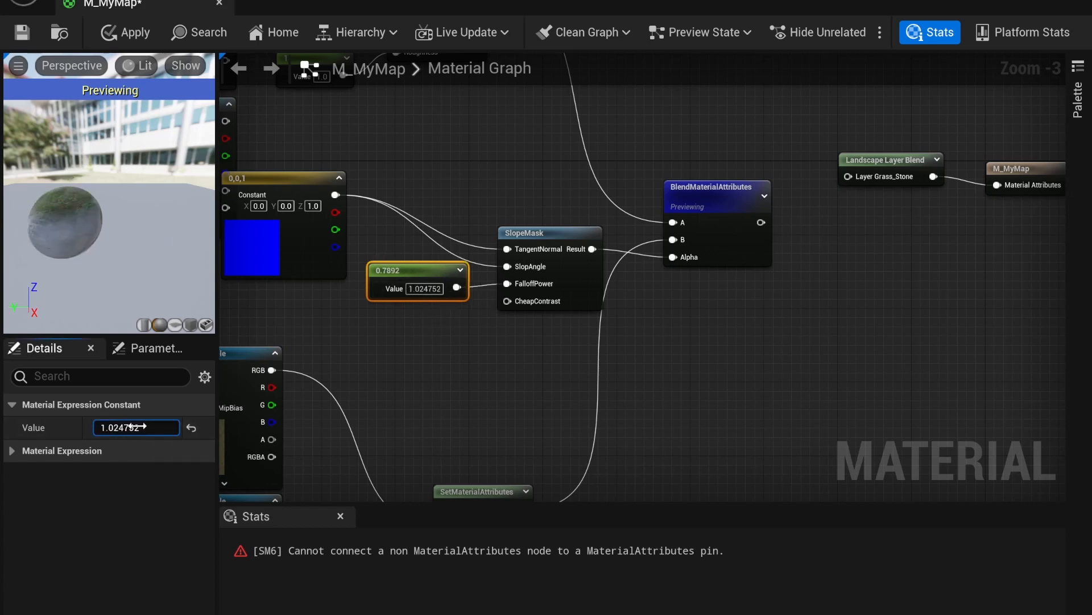
pyautogui.moveTo(66, 222); pyautogui.dragTo(74, 170, button='middle')
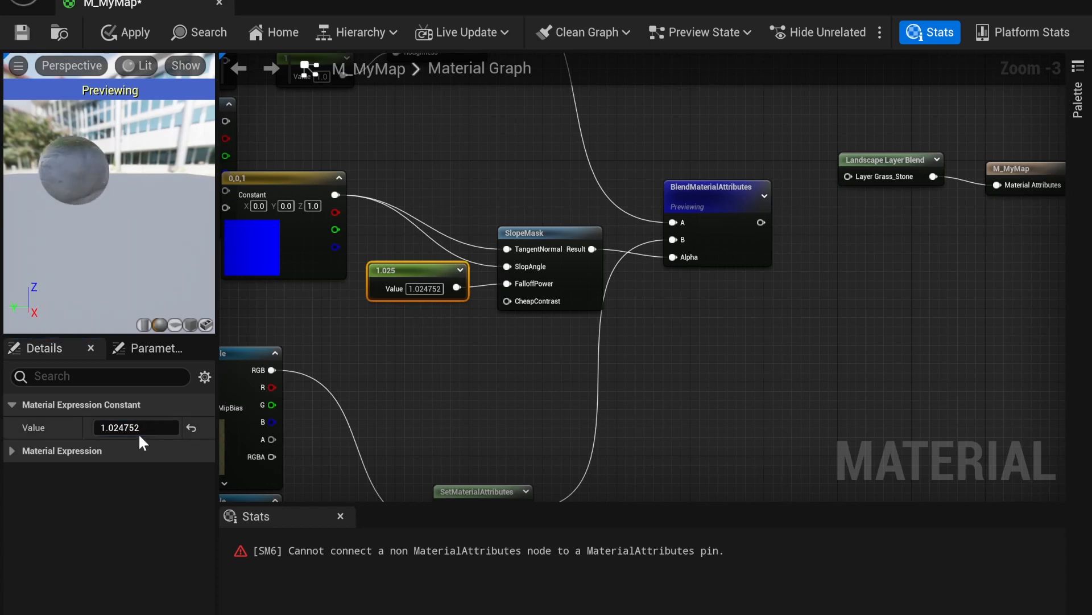
pyautogui.moveTo(136, 427); pyautogui.dragTo(140, 428)
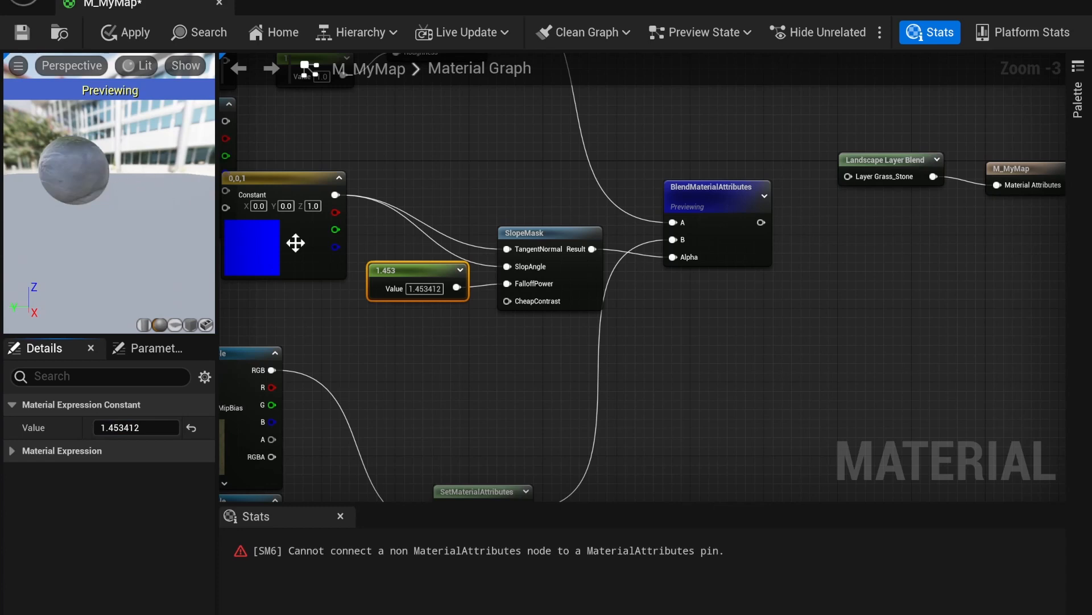
pyautogui.moveTo(422, 266); pyautogui.dragTo(404, 247)
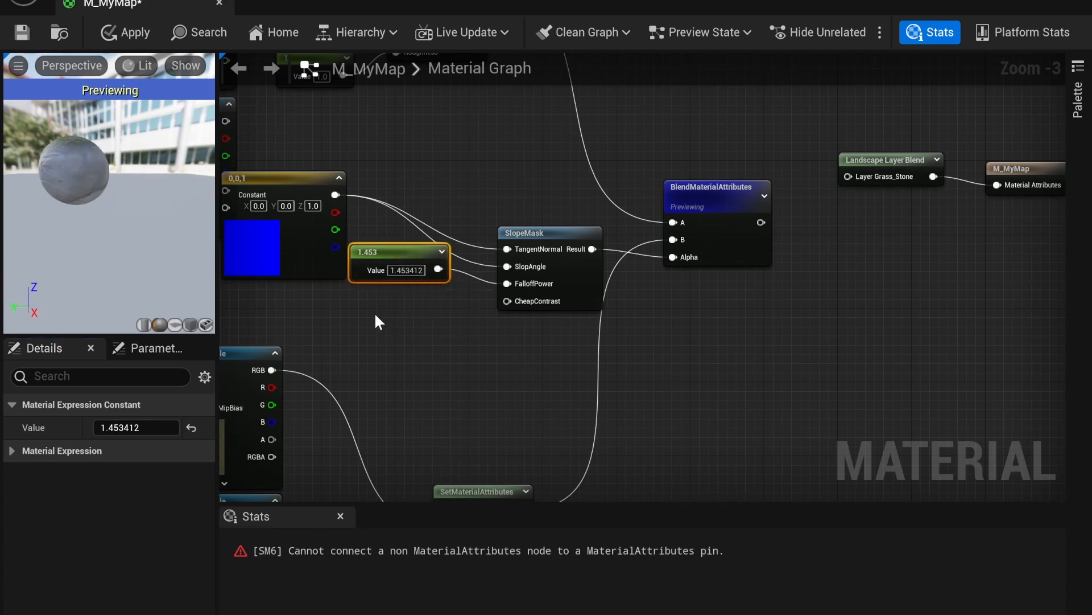
# Step: Add a second scalar constant for SlopeMask's CheapContrast and set it to 102.046707
pyautogui.press('1')
pyautogui.click(375, 313)
pyautogui.moveTo(404, 324); pyautogui.dragTo(507, 300)
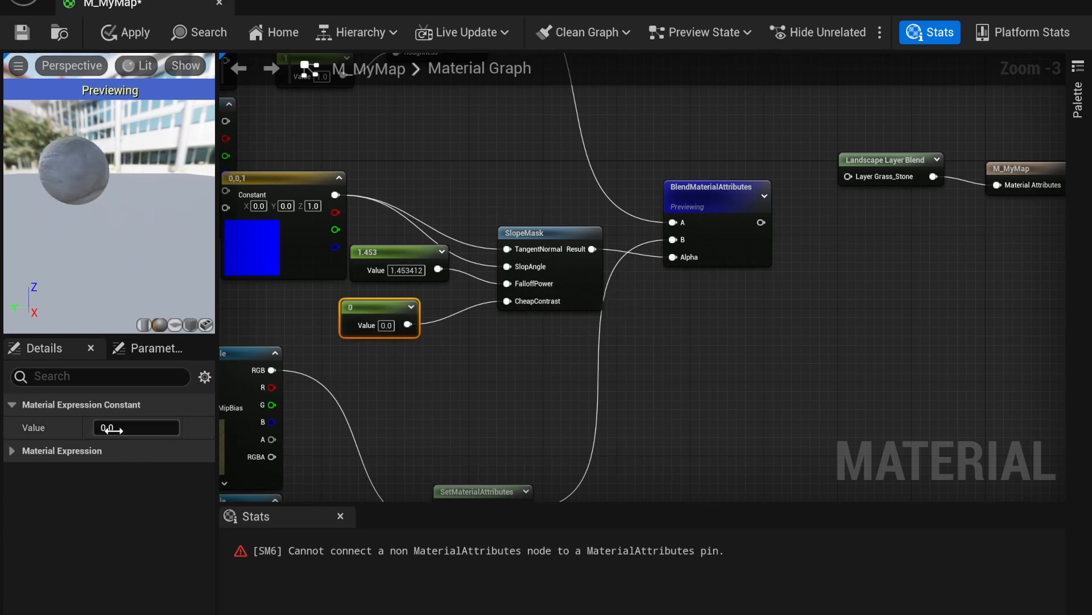
pyautogui.moveTo(111, 427); pyautogui.dragTo(146, 428)
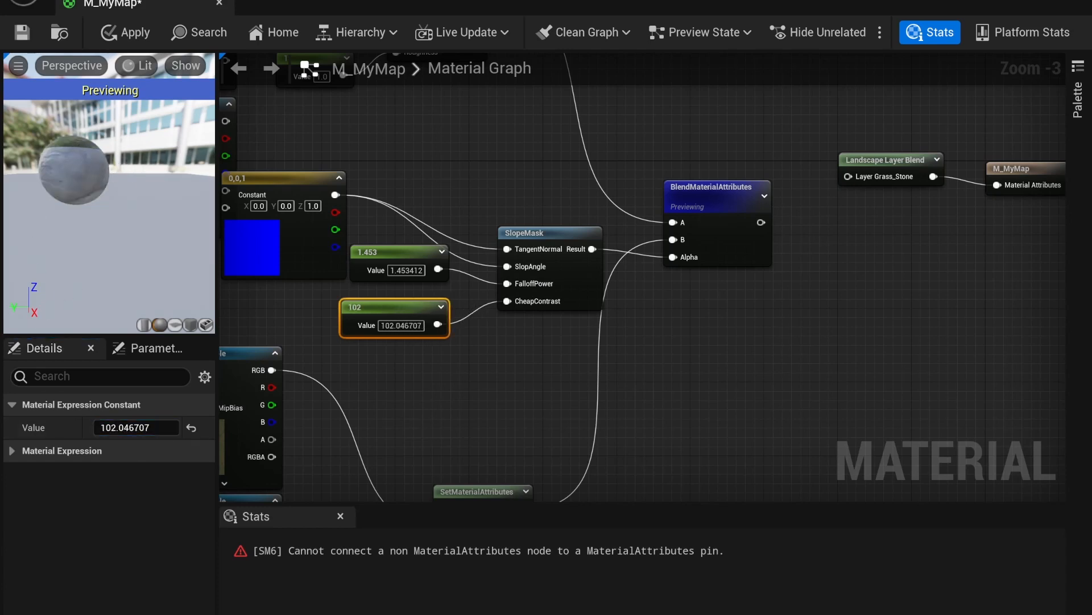
pyautogui.moveTo(131, 160); pyautogui.dragTo(138, 165)
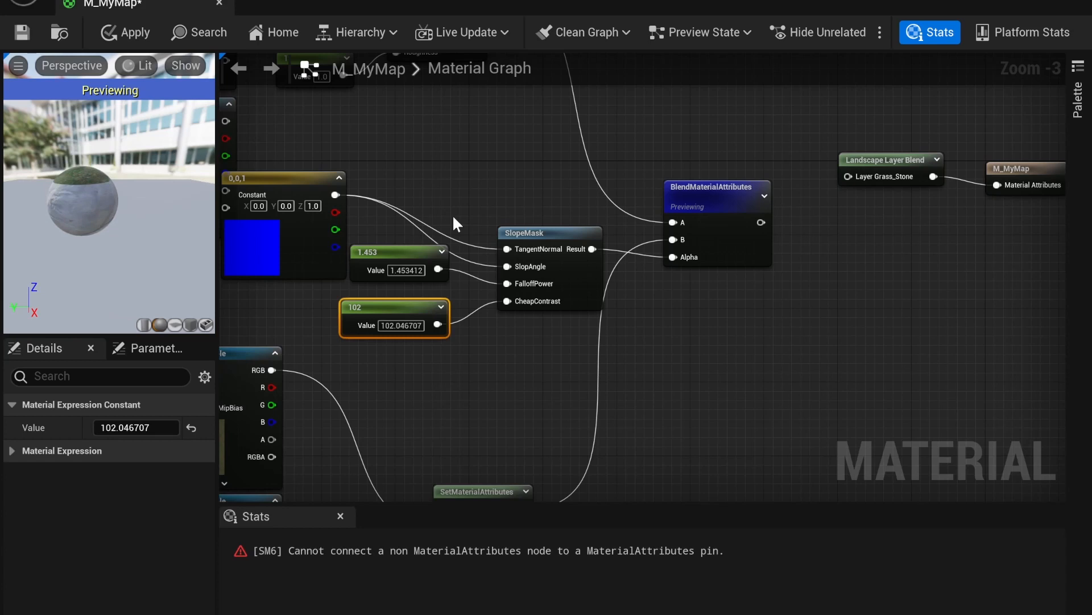
# Step: Raise the FalloffPower constant to 2.044969
pyautogui.moveTo(397, 270); pyautogui.dragTo(410, 270)
pyautogui.click(383, 264)
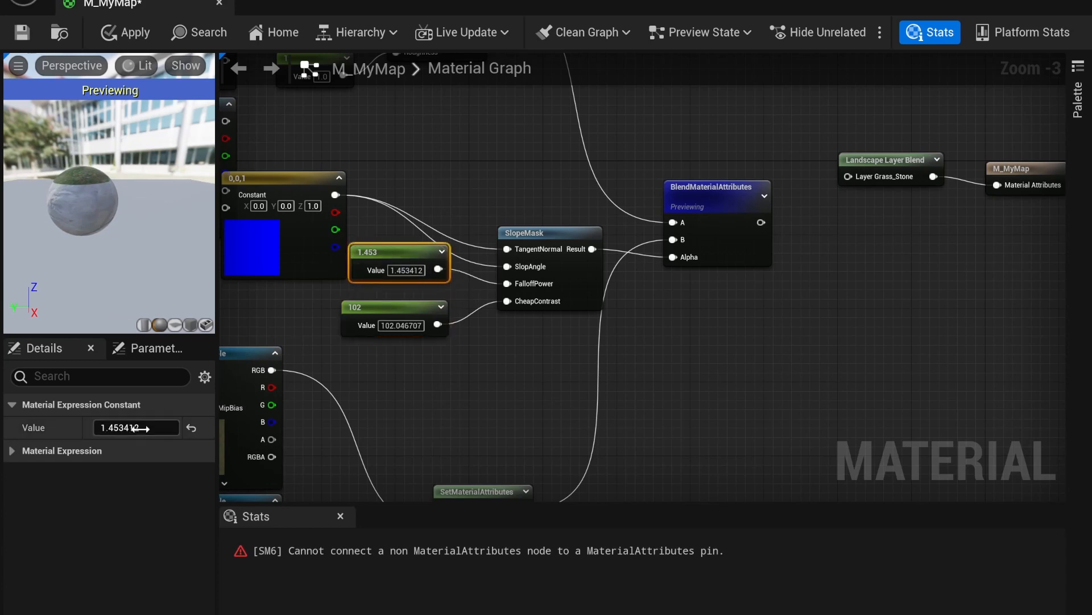
pyautogui.moveTo(137, 428); pyautogui.dragTo(136, 428)
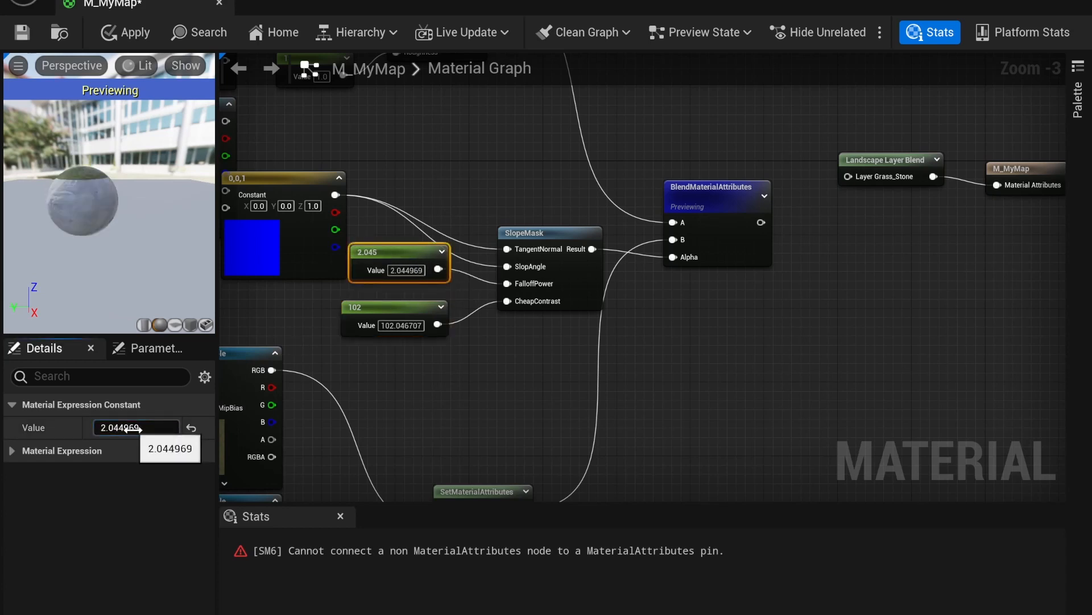
# Step: Lower the CheapContrast constant to 1.637697 and inspect the slope blend close up on the preview sphere
pyautogui.click(373, 322)
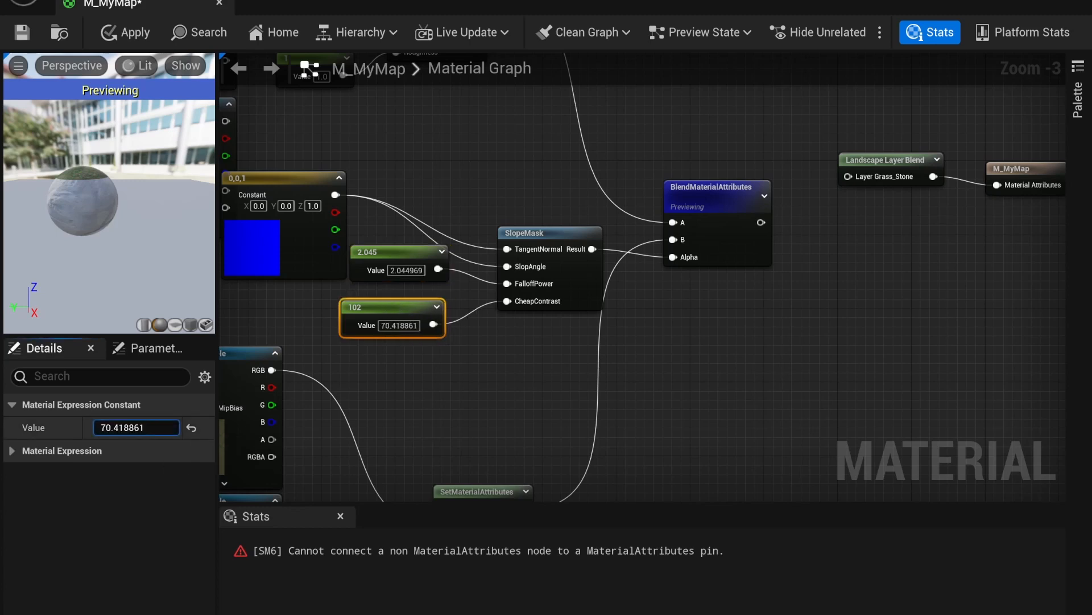
pyautogui.moveTo(137, 427); pyautogui.dragTo(111, 427)
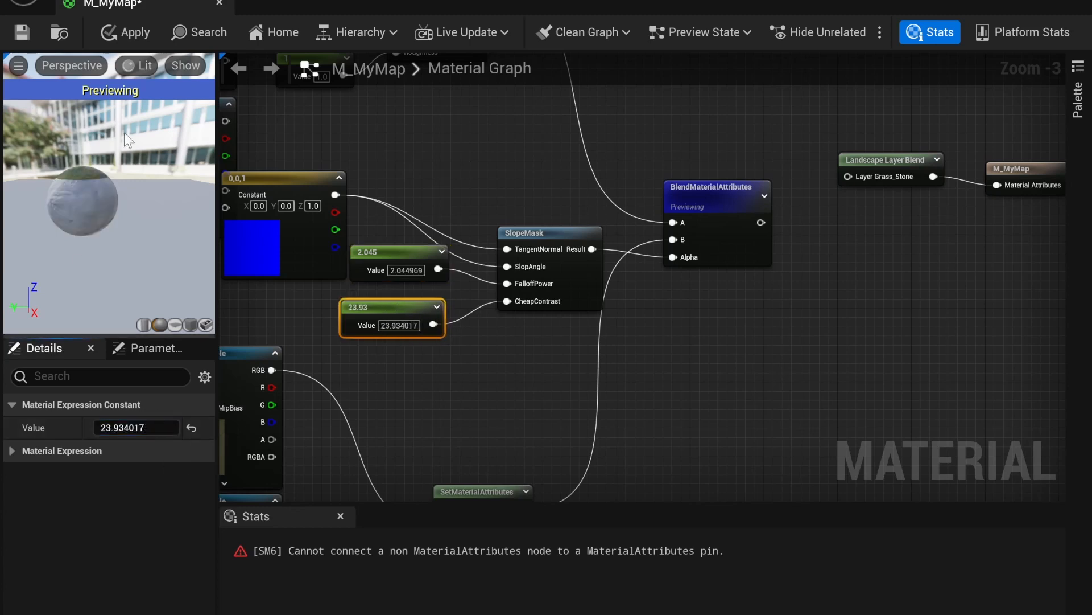
pyautogui.moveTo(124, 132); pyautogui.dragTo(124, 149, button='right')
pyautogui.moveTo(160, 427)
pyautogui.mouseDown()
pyautogui.moveTo(136, 431)
pyautogui.moveTo(148, 431)
pyautogui.mouseUp()
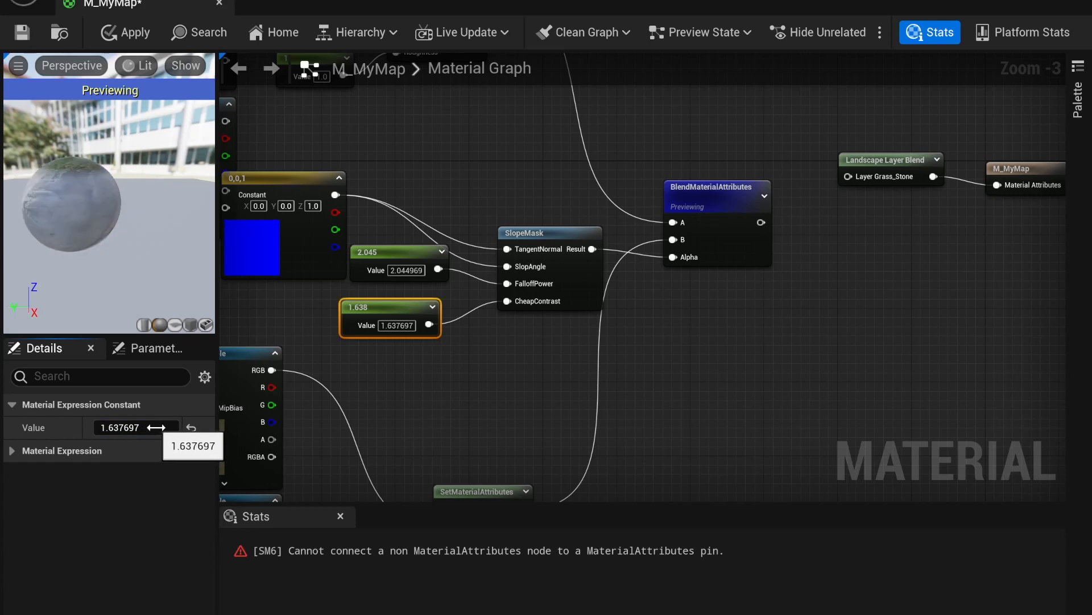
pyautogui.moveTo(109, 194); pyautogui.dragTo(109, 239, button='right')
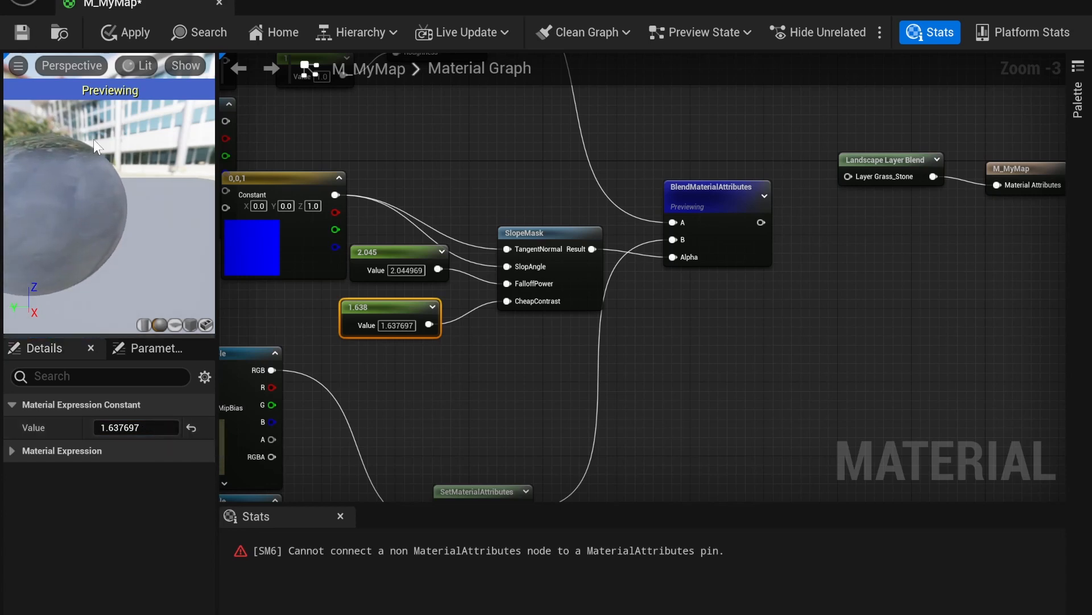
pyautogui.moveTo(94, 139); pyautogui.dragTo(147, 173)
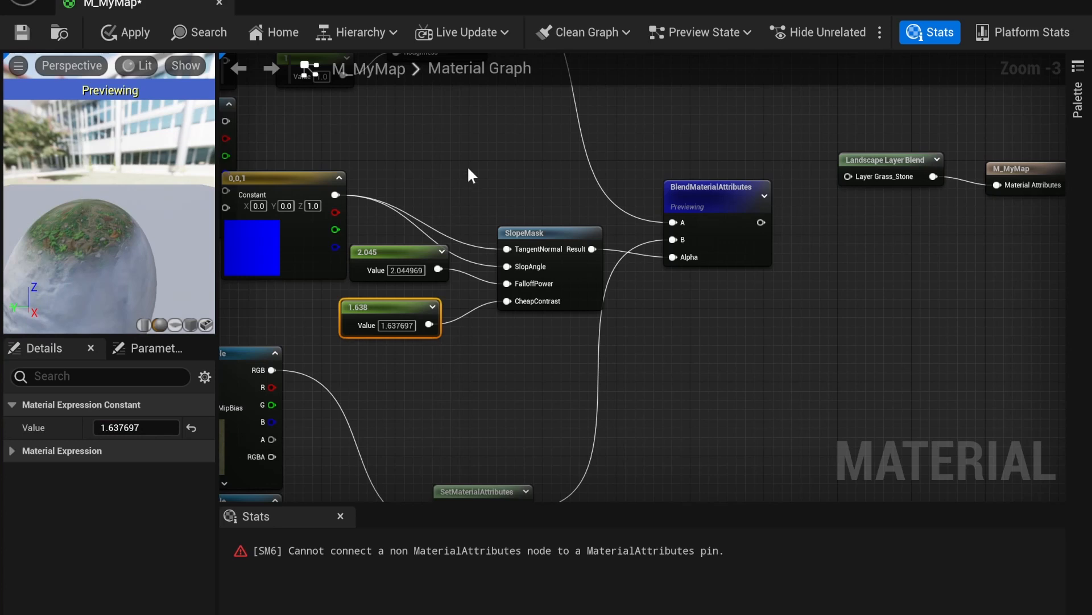
# Step: Move the Landscape Layer Blend and M_MyMap nodes farther from BlendMaterialAttributes and connect the blend's output to Layer Grass_Stone
pyautogui.moveTo(481, 154); pyautogui.dragTo(434, 129, button='right')
pyautogui.click(681, 337)
pyautogui.moveTo(789, 285); pyautogui.dragTo(675, 326, button='right')
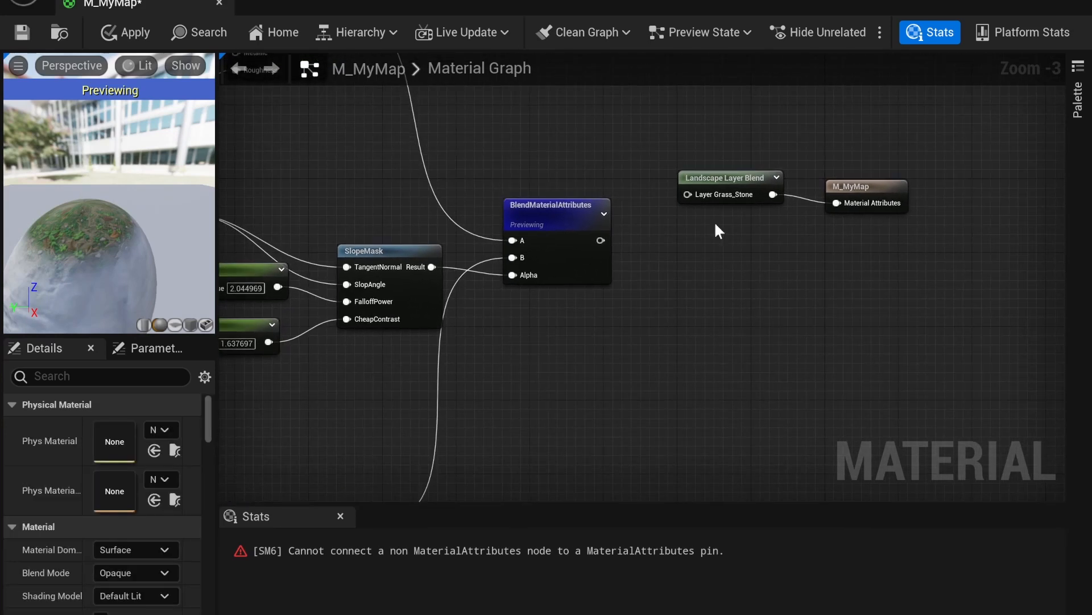
pyautogui.moveTo(788, 263); pyautogui.dragTo(621, 260, button='right')
pyautogui.moveTo(586, 311); pyautogui.dragTo(947, 242)
pyautogui.click(550, 279)
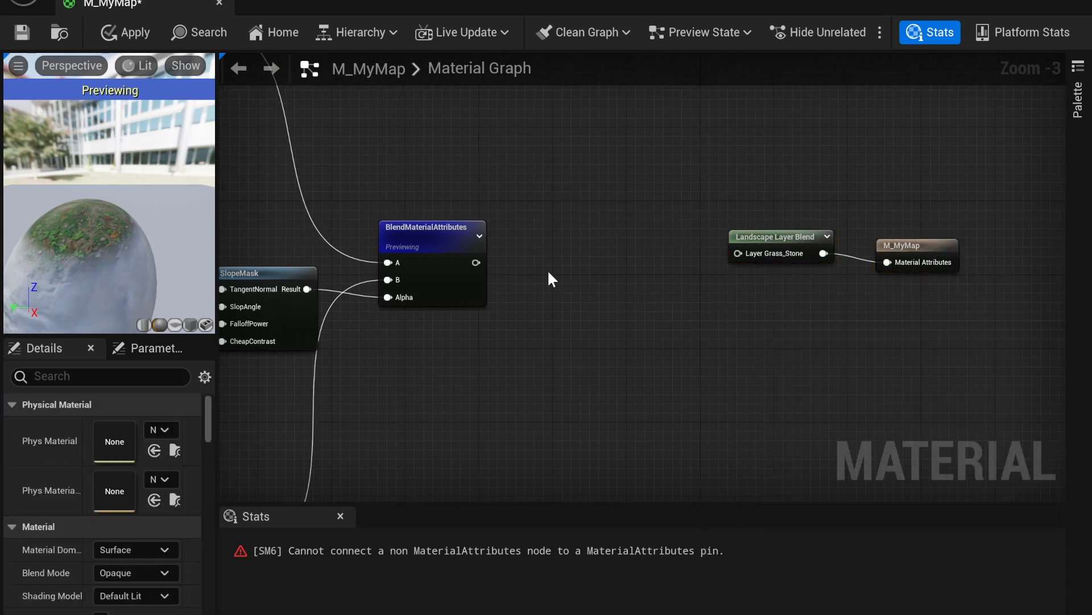
pyautogui.moveTo(481, 262); pyautogui.dragTo(739, 252)
pyautogui.rightClick(675, 301)
pyautogui.rightClick(589, 235)
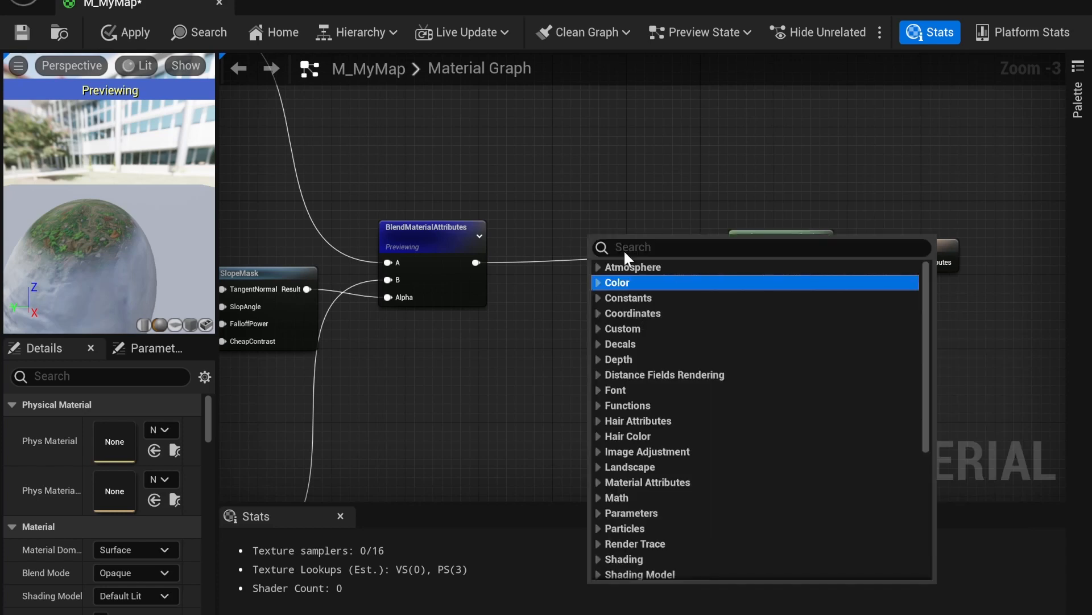
pyautogui.click(643, 174)
# Step: Move the lower rock texture samples with their SetMaterialAttributes node and roughness constant away to free space in the graph
pyautogui.scroll(-2, 569, 234)
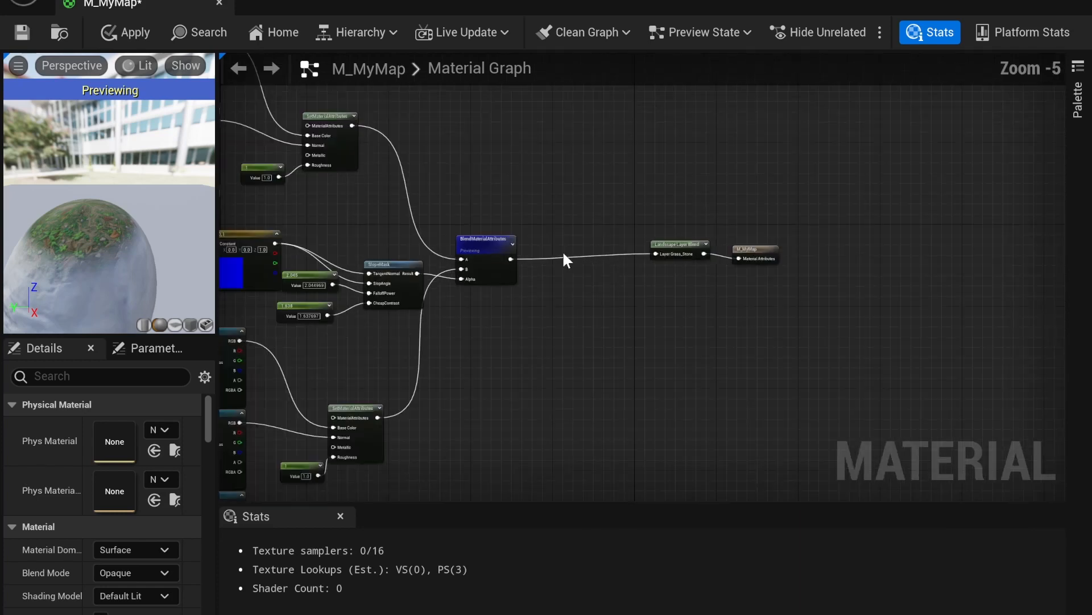
pyautogui.moveTo(562, 251); pyautogui.dragTo(674, 214, button='right')
pyautogui.moveTo(711, 305); pyautogui.dragTo(812, 239, button='right')
pyautogui.moveTo(732, 287); pyautogui.dragTo(716, 226, button='right')
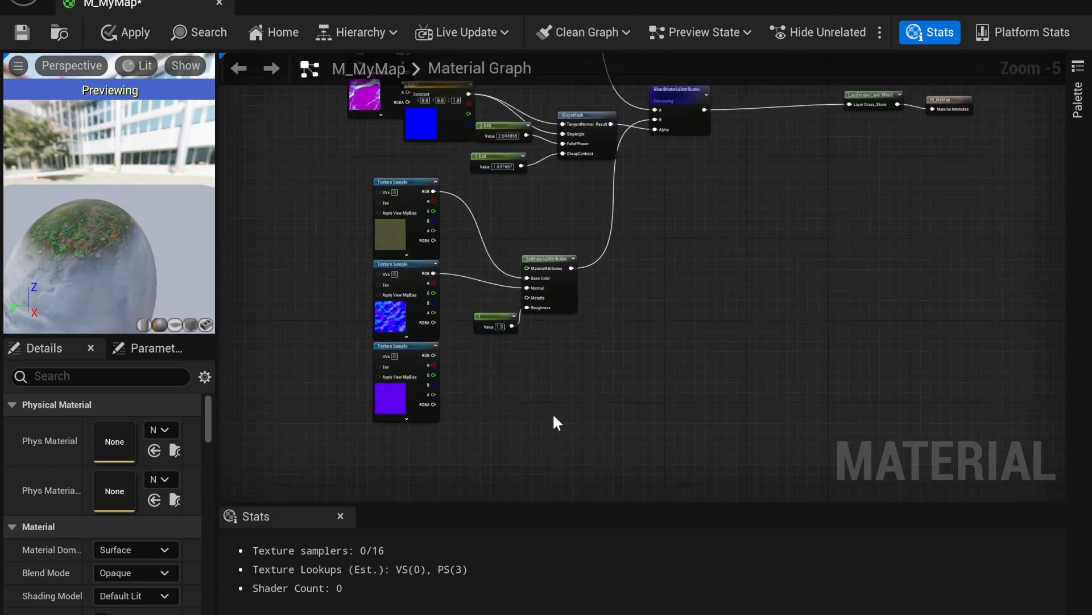
pyautogui.moveTo(575, 227); pyautogui.dragTo(575, 228)
pyautogui.moveTo(555, 263); pyautogui.dragTo(330, 207)
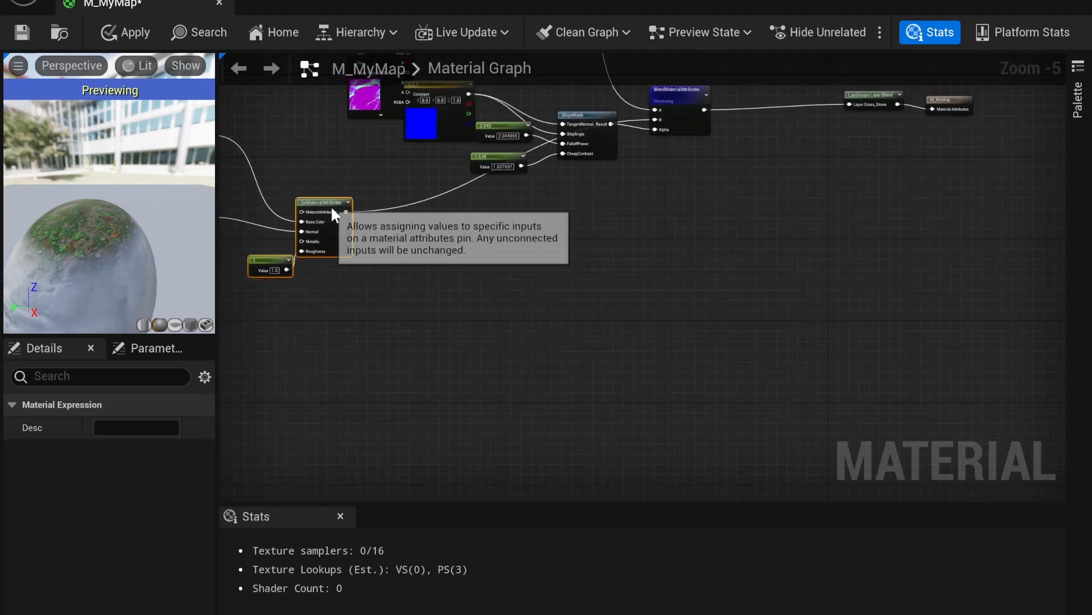
# Step: Add the three Desert SandWavy 02 textures from the Landscape textures folder below the rock group and stack their samples vertically
pyautogui.moveTo(532, 289); pyautogui.dragTo(570, 223, button='right')
pyautogui.click(570, 223)
pyautogui.hotkey('ctrl', 'space')
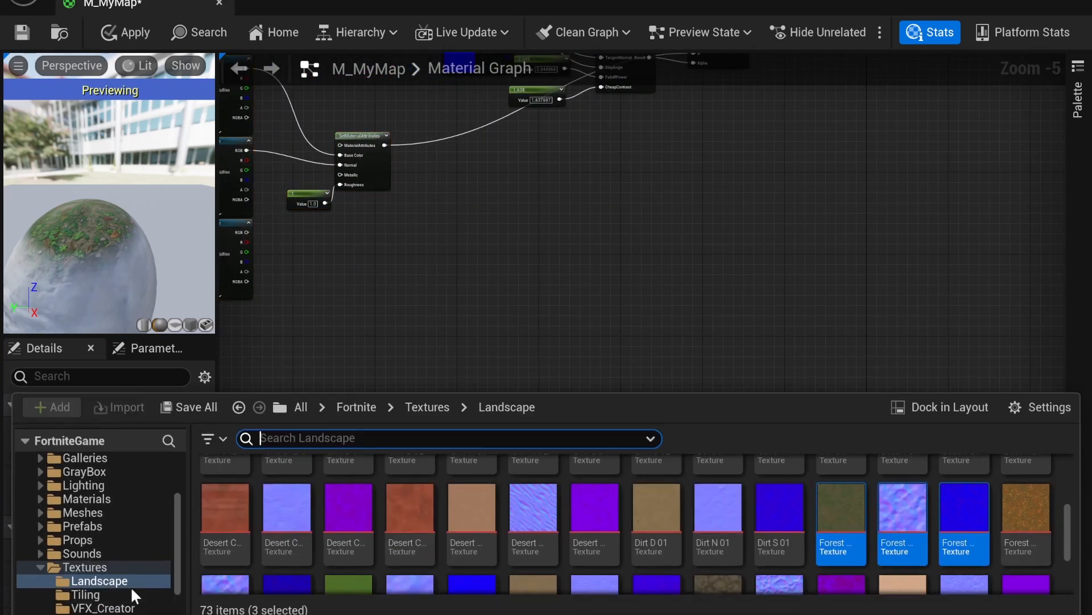
pyautogui.click(476, 501)
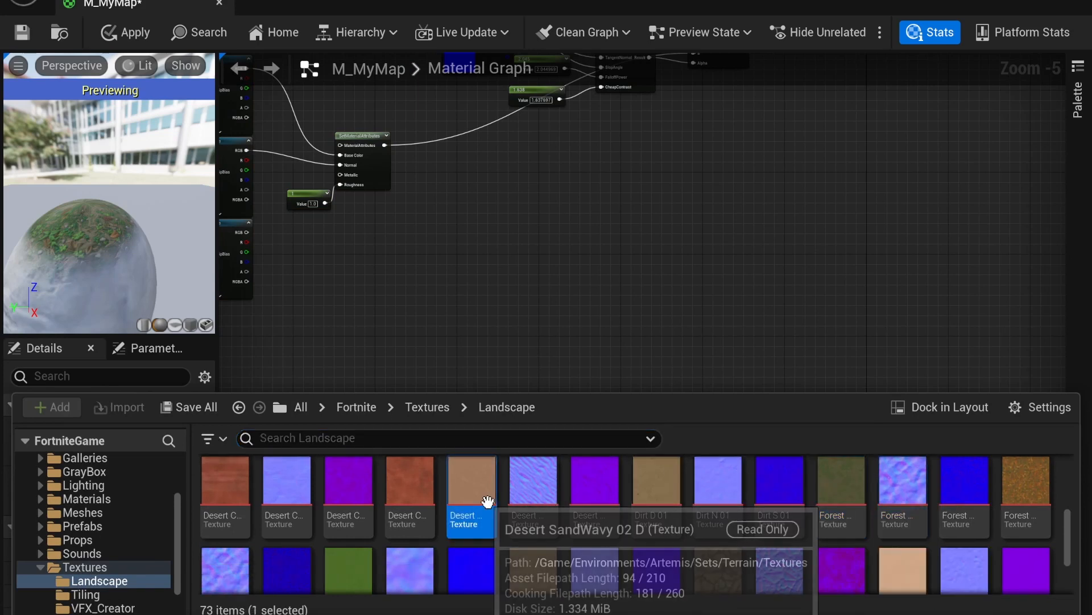
pyautogui.keyDown('shift'); pyautogui.click(606, 503); pyautogui.keyUp('shift')
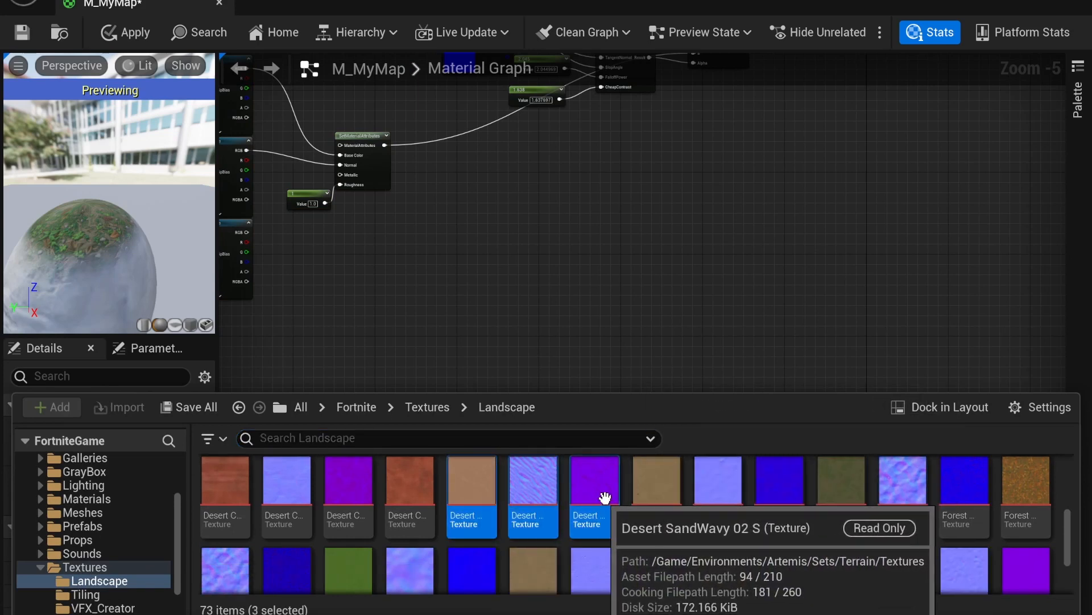
pyautogui.moveTo(606, 503); pyautogui.dragTo(396, 261)
pyautogui.moveTo(519, 309); pyautogui.dragTo(380, 353)
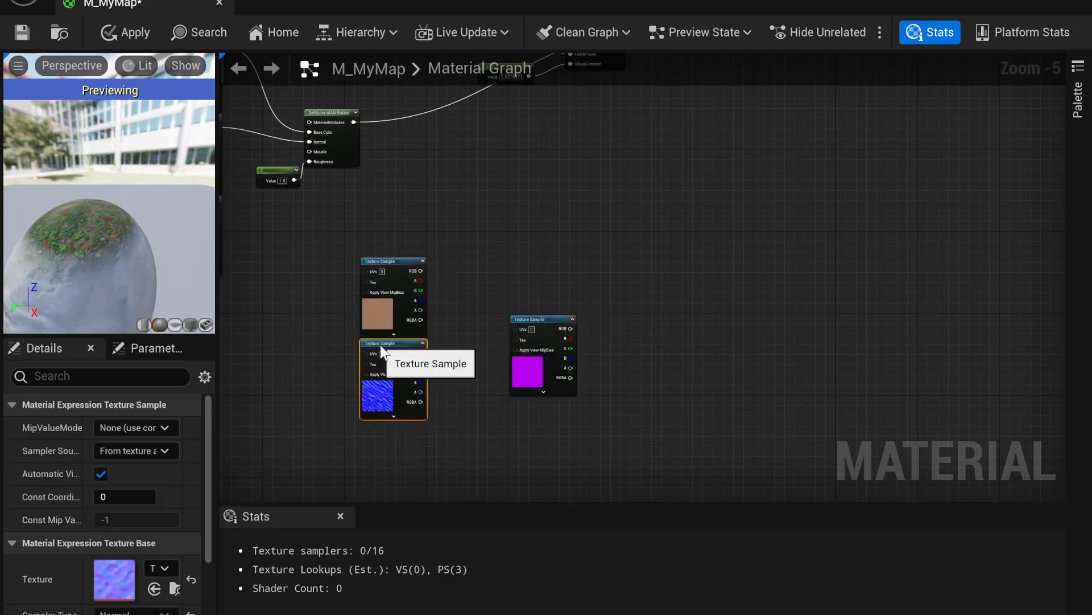
pyautogui.moveTo(535, 322); pyautogui.dragTo(386, 422)
# Step: Duplicate the rock group's SetMaterialAttributes node beside the desert sand texture samples
pyautogui.click(311, 116)
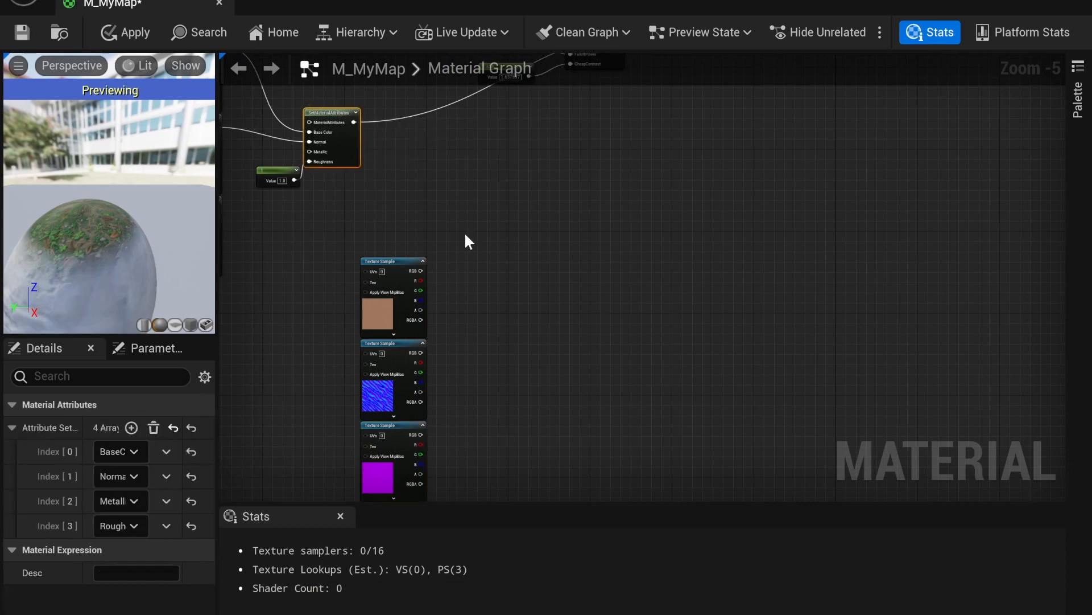
pyautogui.click(506, 259)
pyautogui.hotkey('ctrl', 'v')
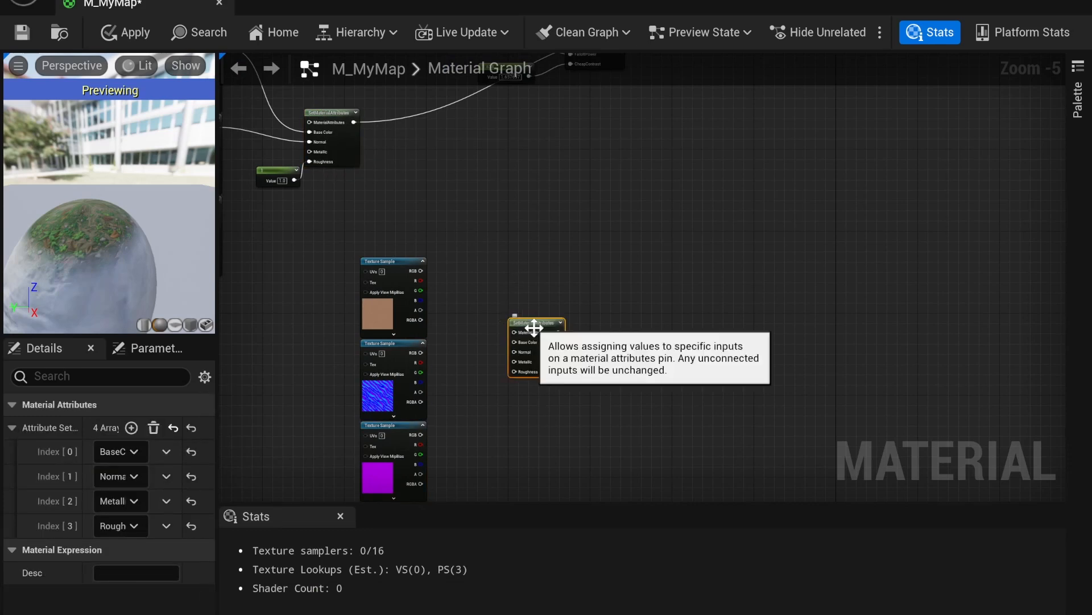
# Step: Wire the sand color and normal samples to Base Color and Normal, and a new constant of 1.0 to Roughness
pyautogui.moveTo(421, 271); pyautogui.dragTo(510, 352)
pyautogui.moveTo(421, 353); pyautogui.dragTo(510, 363)
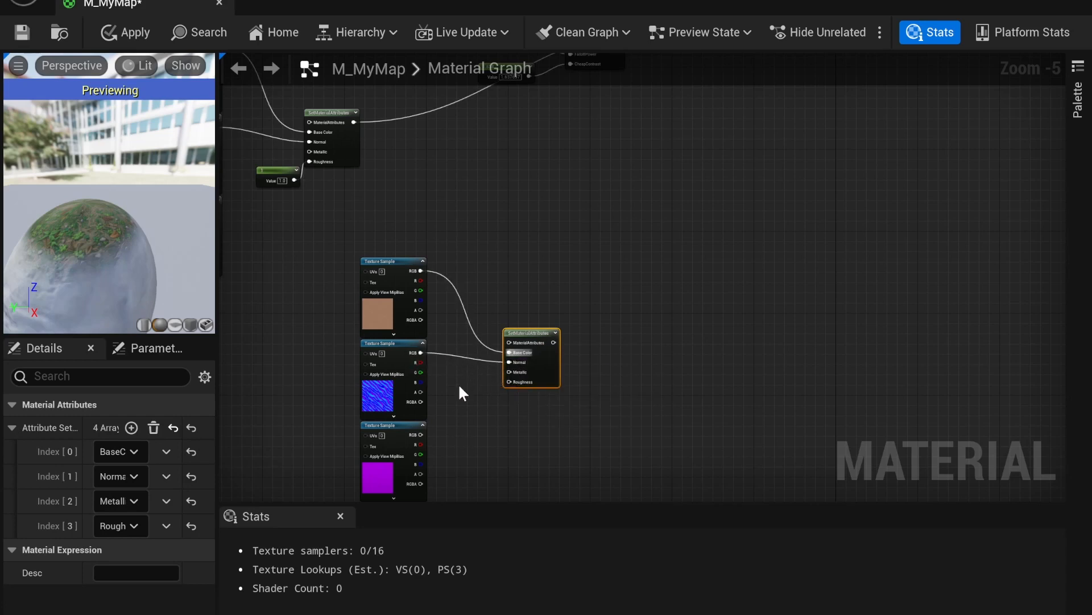
pyautogui.click(460, 385)
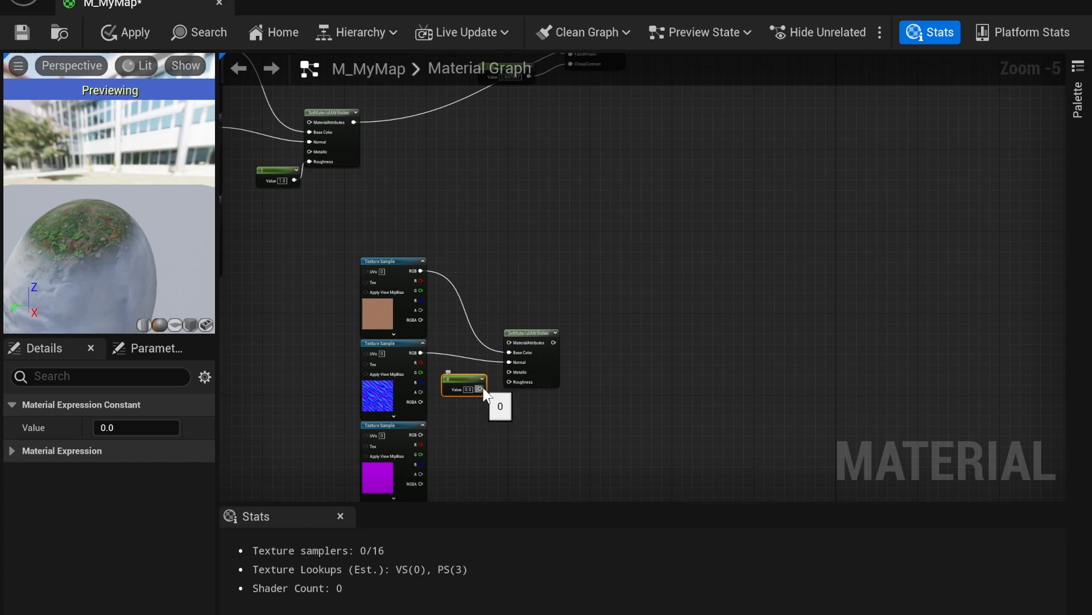
pyautogui.moveTo(483, 390); pyautogui.dragTo(514, 380)
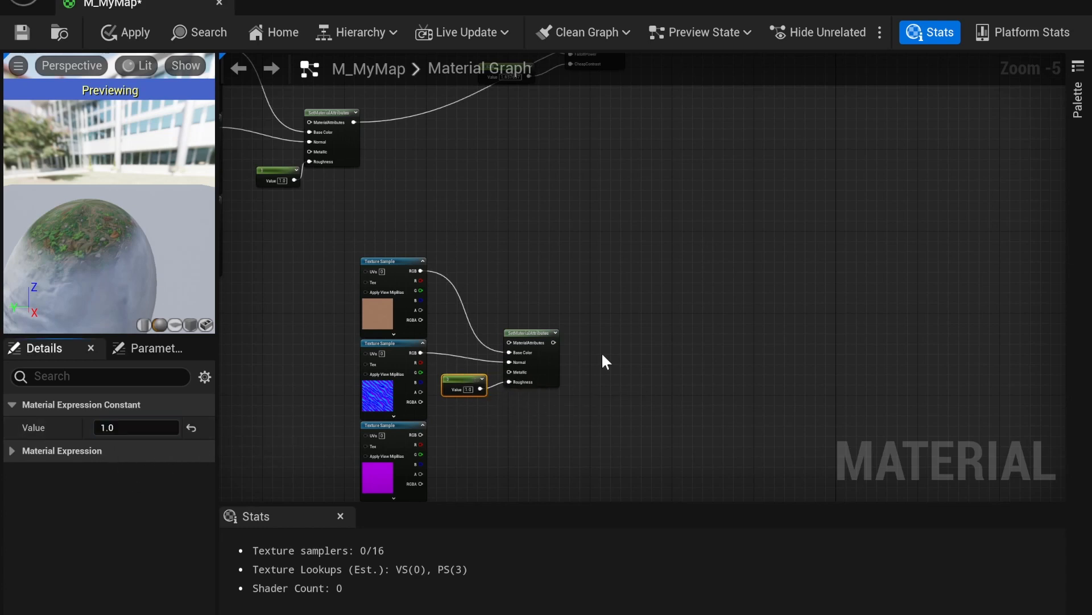
# Step: Duplicate the BlendMaterialAttributes node beside the desert sand group and wire the sand SetMaterialAttributes output into its B input
pyautogui.moveTo(605, 358); pyautogui.dragTo(601, 316, button='right')
pyautogui.moveTo(634, 263); pyautogui.dragTo(558, 374, button='right')
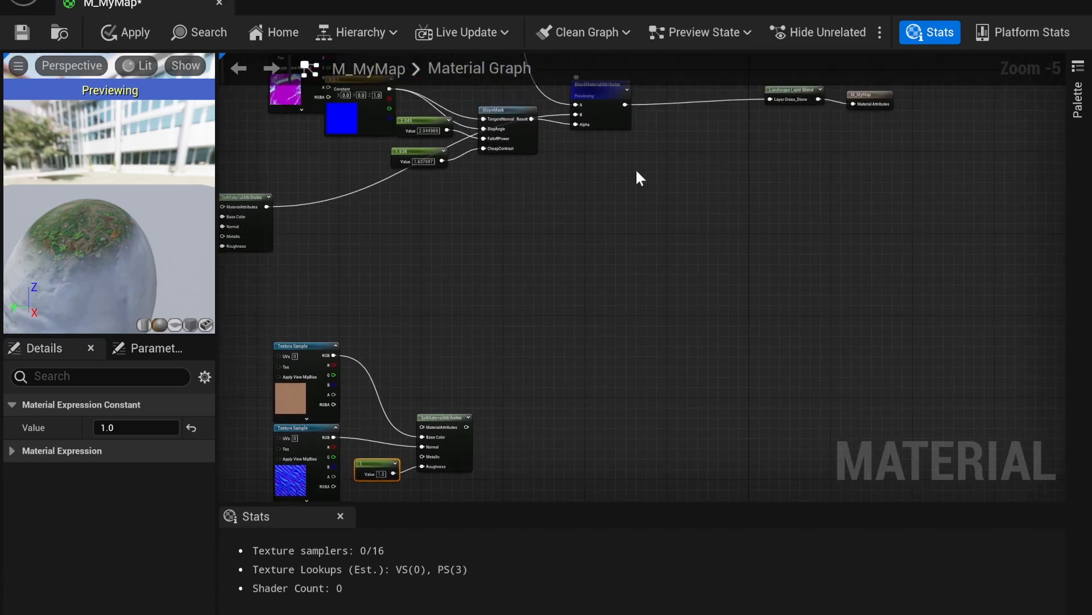
pyautogui.moveTo(636, 171); pyautogui.dragTo(622, 279, button='right')
pyautogui.click(583, 212)
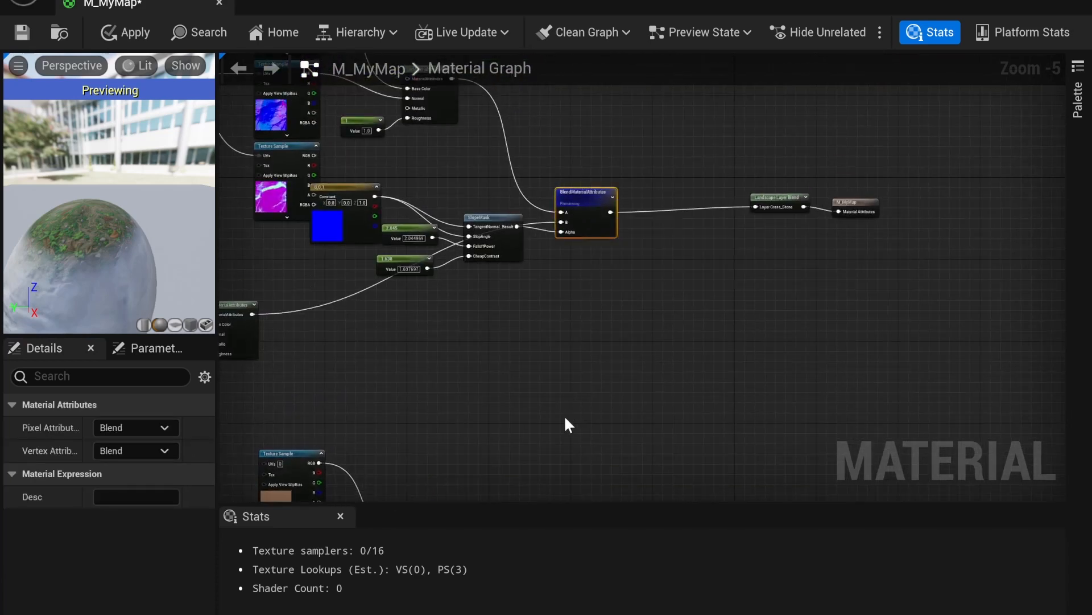
pyautogui.moveTo(566, 421); pyautogui.dragTo(556, 309, button='right')
pyautogui.hotkey('ctrl', 'c')
pyautogui.hotkey('ctrl', 'v')
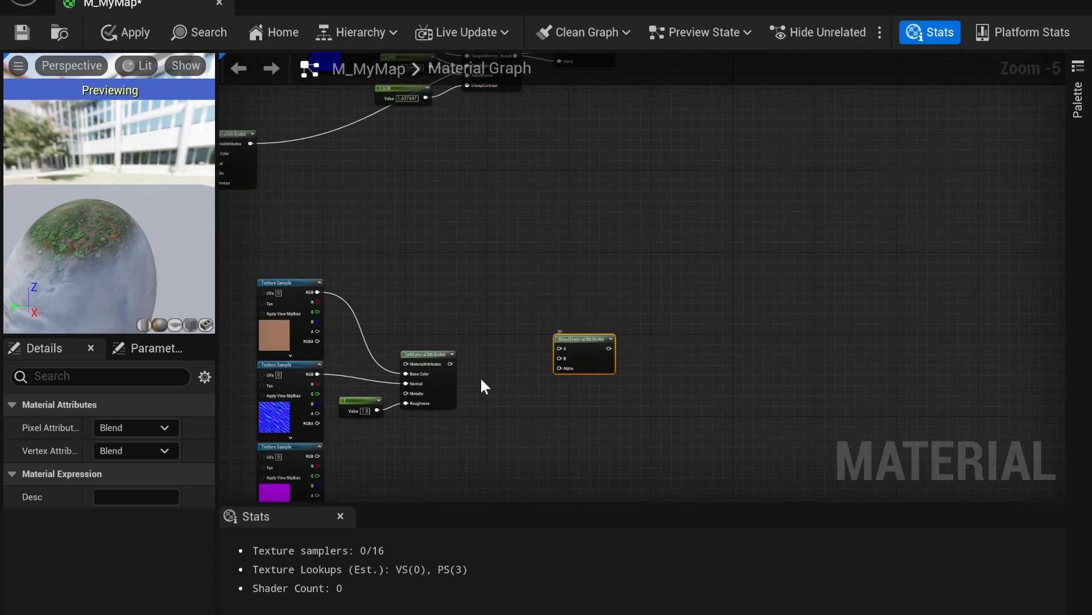
pyautogui.moveTo(457, 364); pyautogui.dragTo(562, 358)
pyautogui.moveTo(589, 218); pyautogui.dragTo(662, 404, button='right')
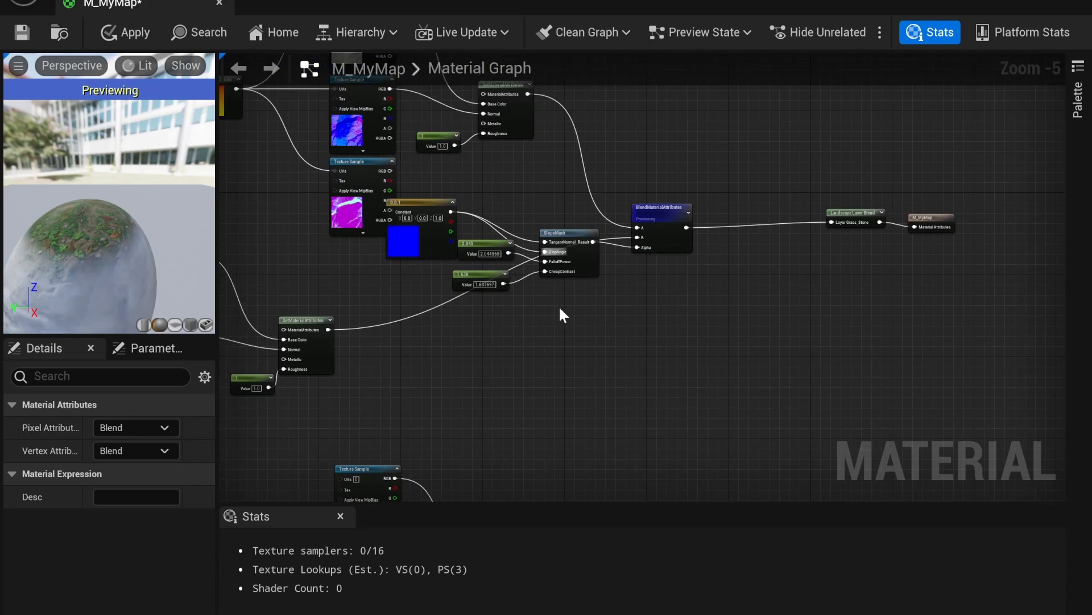
pyautogui.moveTo(559, 305); pyautogui.dragTo(588, 456, button='right')
pyautogui.moveTo(522, 245); pyautogui.dragTo(450, 128, button='right')
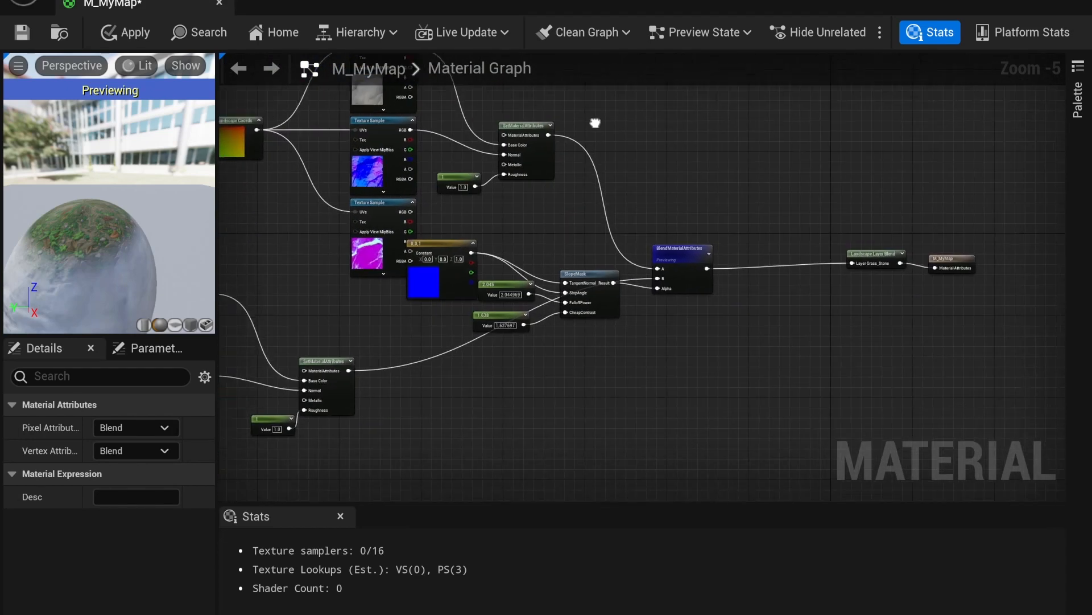
pyautogui.moveTo(544, 134); pyautogui.dragTo(655, 364)
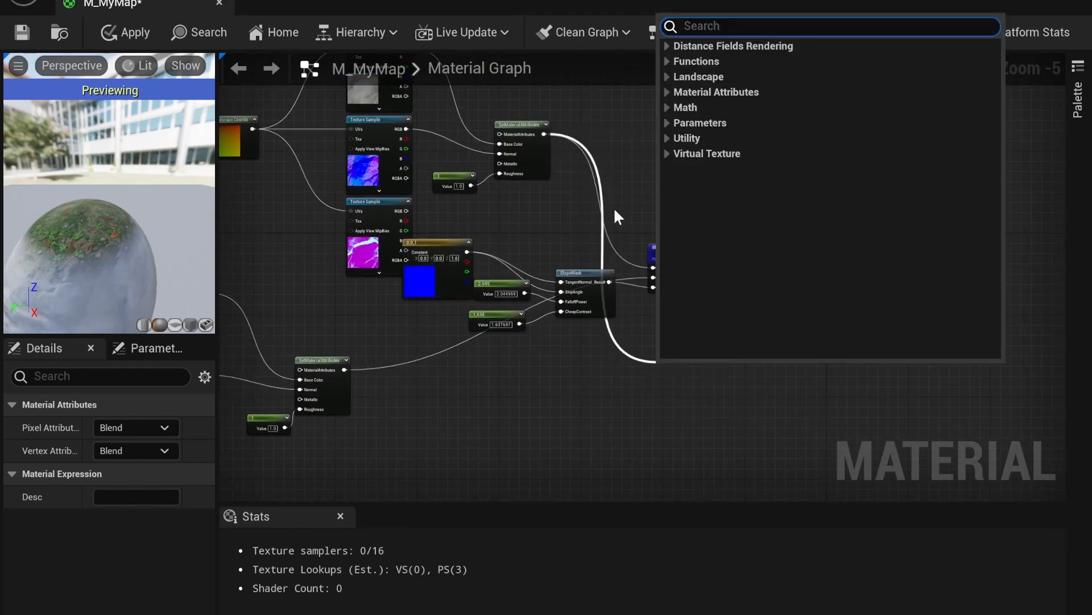
pyautogui.click(593, 183)
pyautogui.scroll(-1, 611, 171)
pyautogui.scroll(1, 611, 170)
# Step: Wire the uppermost texture group's SetMaterialAttributes output into the new blend node's A input, placing the node back beside the sand group
pyautogui.moveTo(679, 226); pyautogui.dragTo(660, 174, button='right')
pyautogui.moveTo(722, 483); pyautogui.dragTo(673, 371, button='right')
pyautogui.moveTo(620, 400); pyautogui.dragTo(622, 176)
pyautogui.moveTo(732, 180); pyautogui.dragTo(746, 330, button='right')
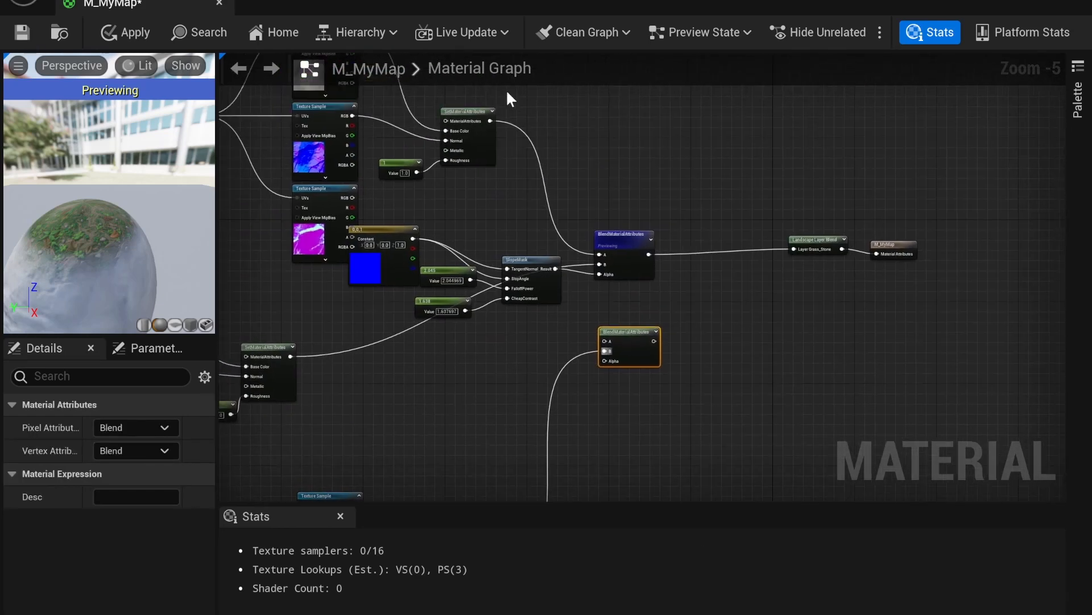
pyautogui.moveTo(490, 122); pyautogui.dragTo(605, 341)
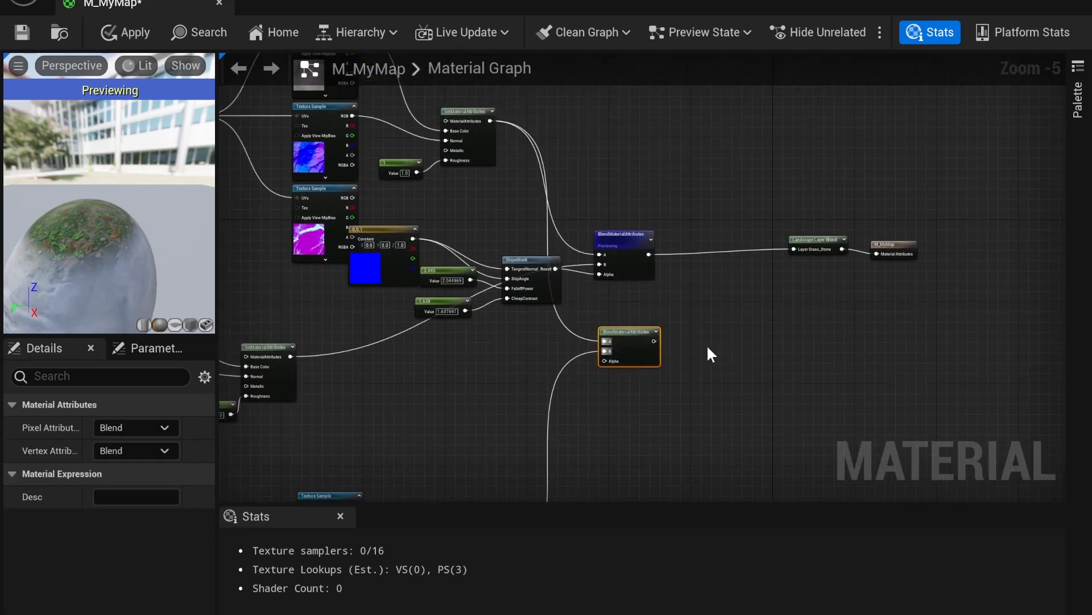
pyautogui.moveTo(706, 348); pyautogui.dragTo(723, 204, button='right')
pyautogui.moveTo(647, 189); pyautogui.dragTo(636, 383)
# Step: Duplicate the Landscape Coords node beside the forest floor texture samples and wire it to the UVs of all three
pyautogui.moveTo(577, 330); pyautogui.dragTo(742, 213, button='right')
pyautogui.moveTo(421, 220); pyautogui.dragTo(504, 416, button='right')
pyautogui.moveTo(487, 190); pyautogui.dragTo(528, 356, button='right')
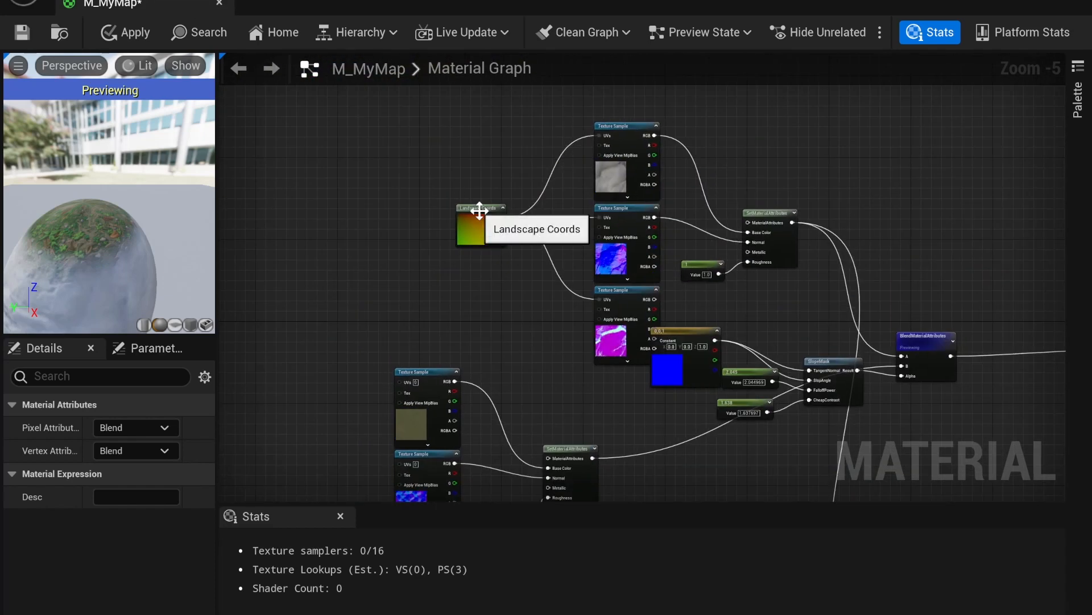
pyautogui.click(477, 213)
pyautogui.moveTo(414, 293); pyautogui.dragTo(532, 131, button='right')
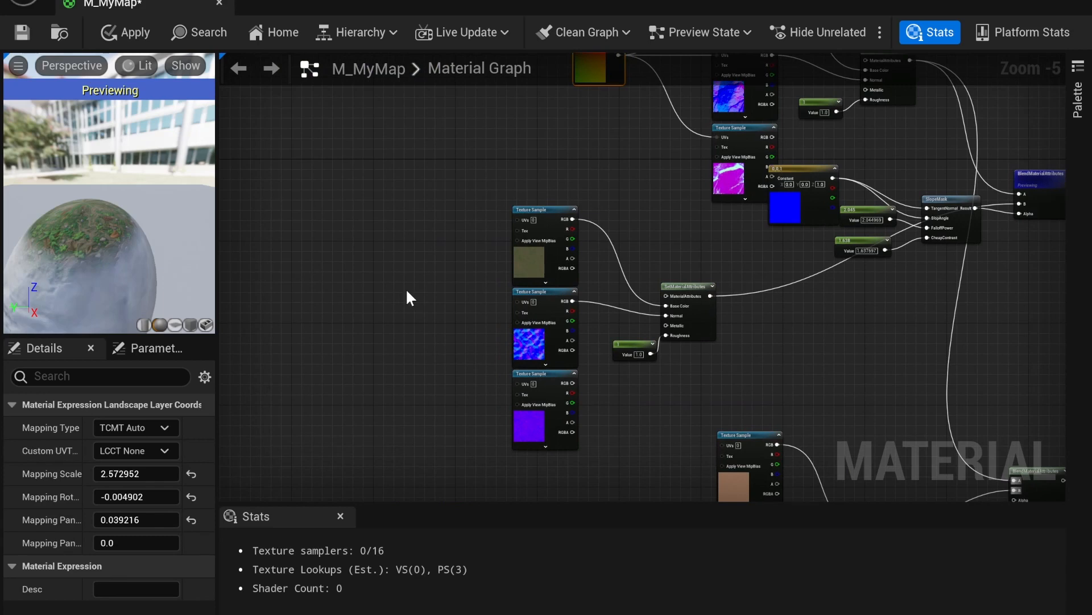
pyautogui.hotkey('ctrl', 'v')
pyautogui.moveTo(435, 306); pyautogui.dragTo(518, 217)
pyautogui.moveTo(434, 306); pyautogui.dragTo(518, 383)
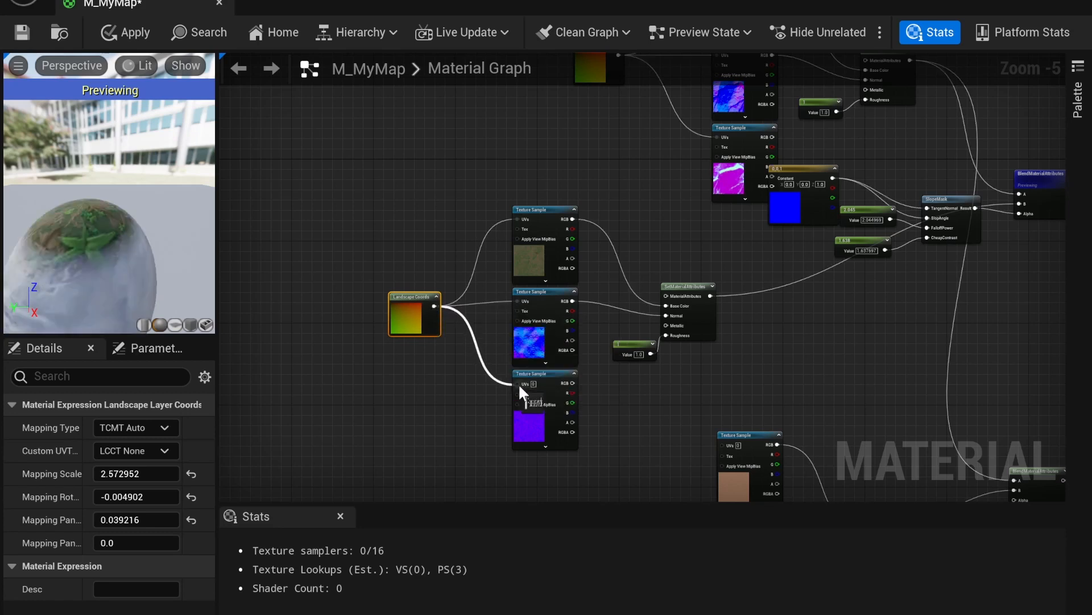
# Step: Add another copy of Landscape Coords beside the desert sand samples and wire it to all three UVs inputs
pyautogui.moveTo(455, 387); pyautogui.dragTo(398, 241, button='right')
pyautogui.moveTo(575, 365); pyautogui.dragTo(545, 334, button='right')
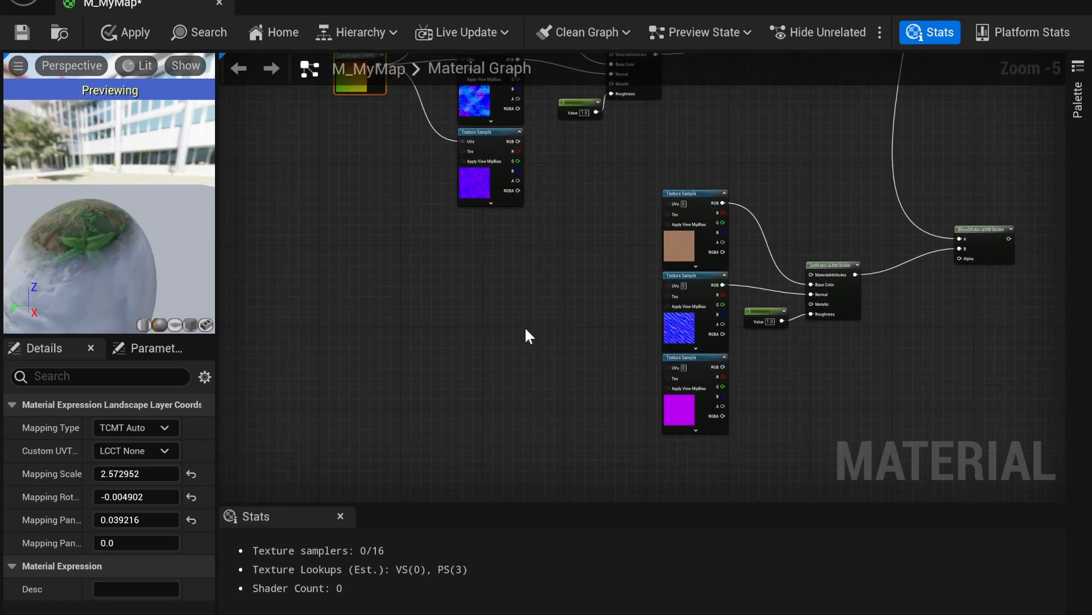
pyautogui.hotkey('ctrl', 'v')
pyautogui.moveTo(569, 340); pyautogui.dragTo(669, 200)
pyautogui.moveTo(569, 340); pyautogui.dragTo(669, 285)
pyautogui.moveTo(569, 341); pyautogui.dragTo(668, 367)
# Step: Try duplicating the SlopeMask node with its three constants near the sand blend node, and undo the duplicate
pyautogui.moveTo(920, 382); pyautogui.dragTo(651, 369, button='right')
pyautogui.moveTo(572, 305); pyautogui.dragTo(532, 339, button='right')
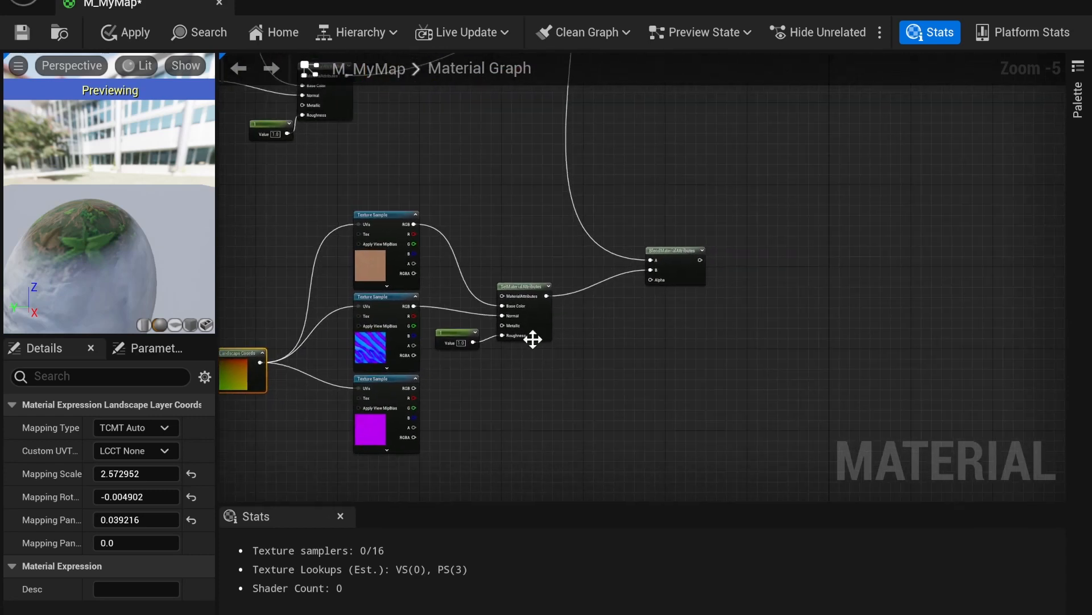
pyautogui.moveTo(658, 328); pyautogui.dragTo(614, 483, button='right')
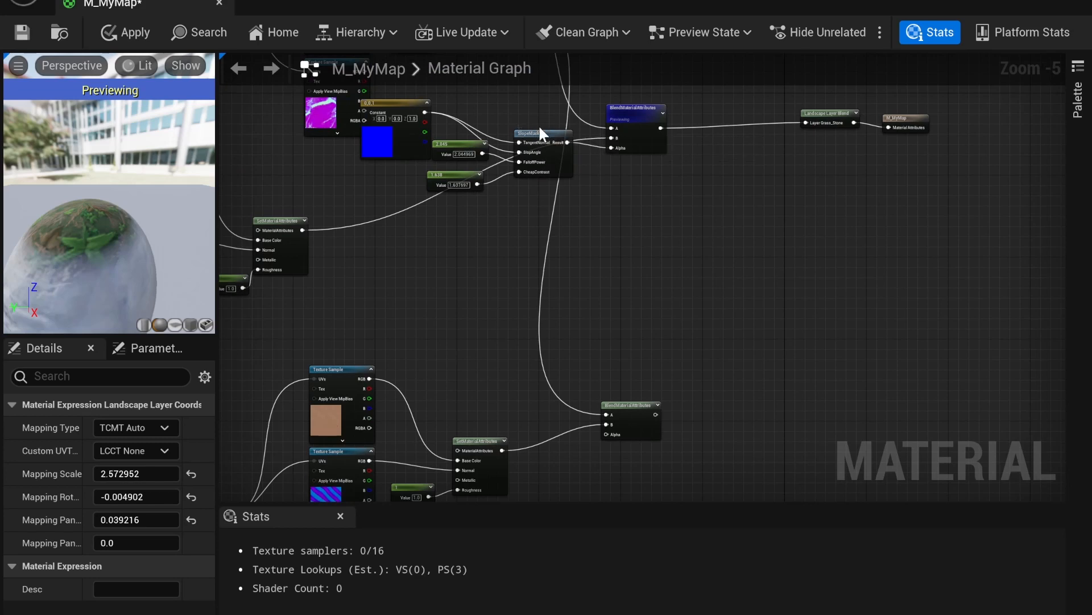
pyautogui.moveTo(539, 129); pyautogui.dragTo(532, 135)
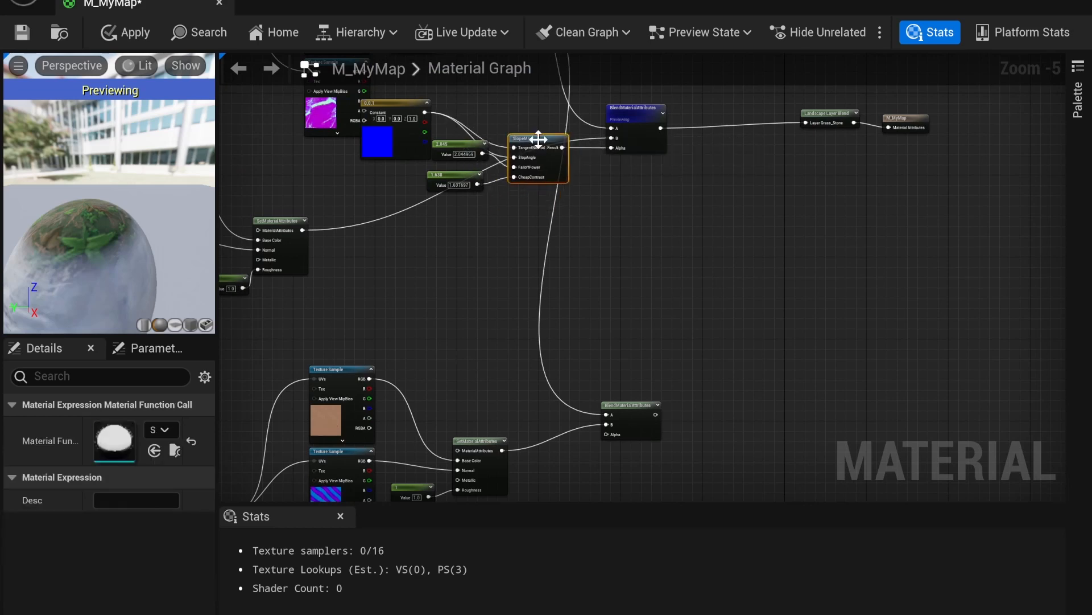
pyautogui.moveTo(533, 243); pyautogui.dragTo(582, 292, button='right')
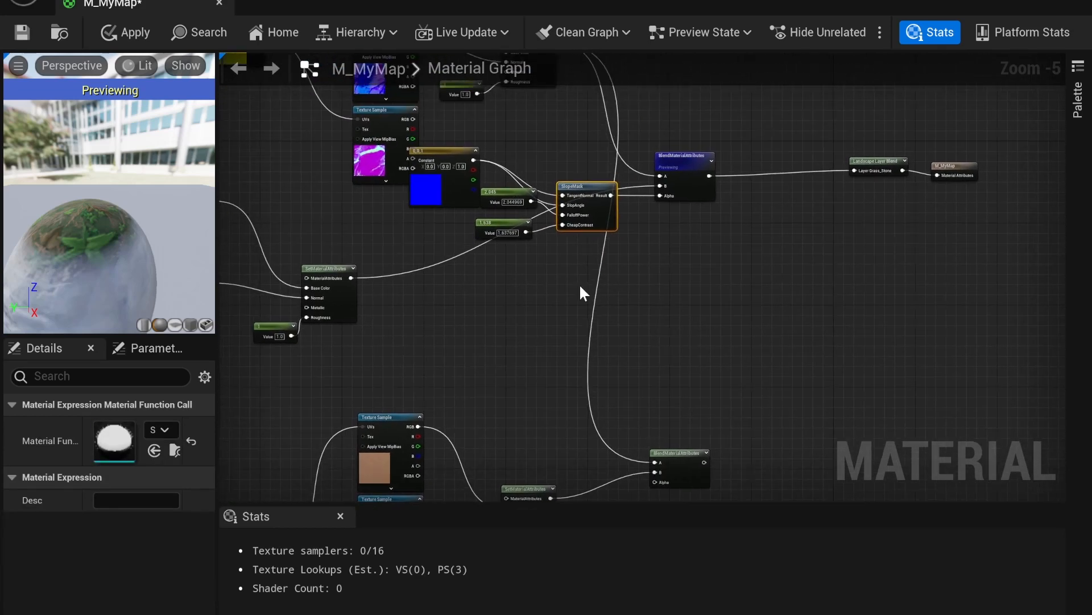
pyautogui.moveTo(588, 162); pyautogui.dragTo(615, 195)
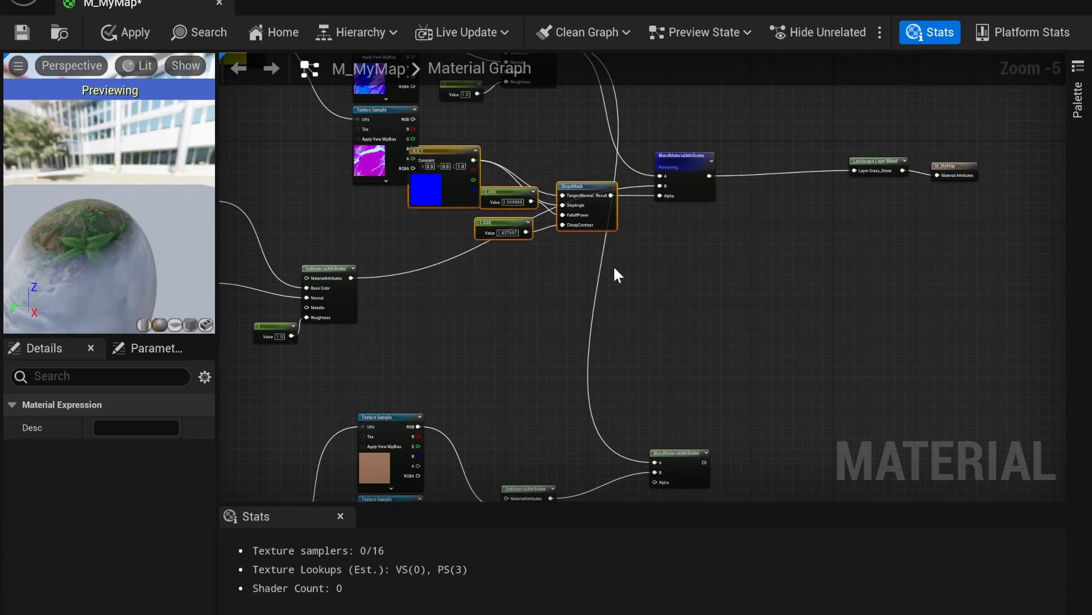
pyautogui.moveTo(699, 379); pyautogui.dragTo(684, 309, button='right')
pyautogui.hotkey('ctrl', 'v')
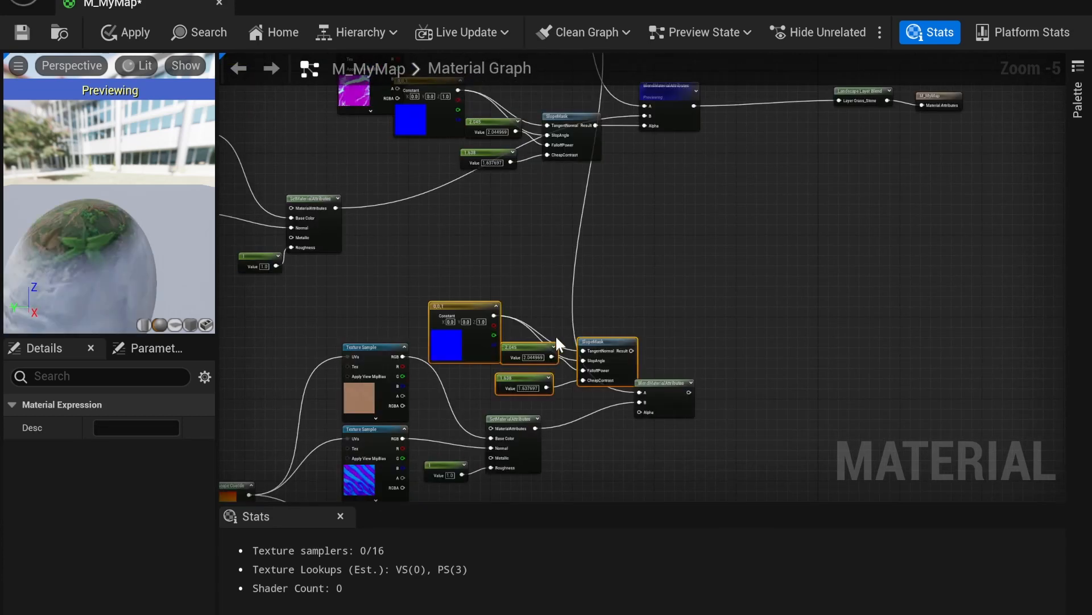
pyautogui.hotkey('ctrl', 'z')
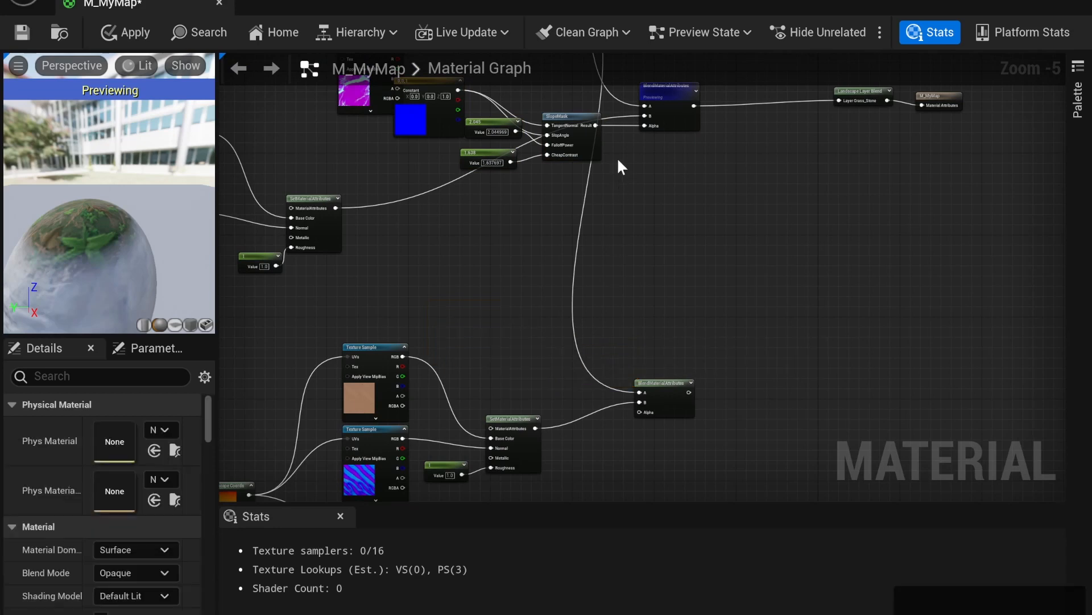
# Step: Wire the existing SlopeMask Result into the Alpha input of the sand BlendMaterialAttributes node
pyautogui.moveTo(595, 126); pyautogui.dragTo(640, 411)
pyautogui.moveTo(774, 333); pyautogui.dragTo(605, 360, button='right')
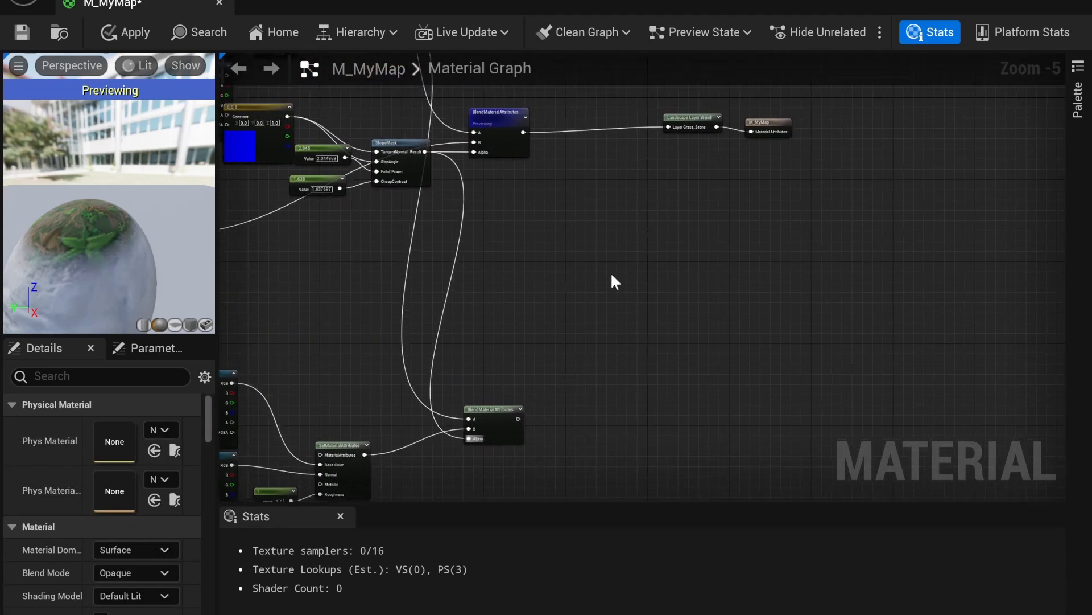
# Step: Add a second layer named Sand_Stone to the Landscape Layer Blend node and wire the sand blend output into it
pyautogui.click(694, 122)
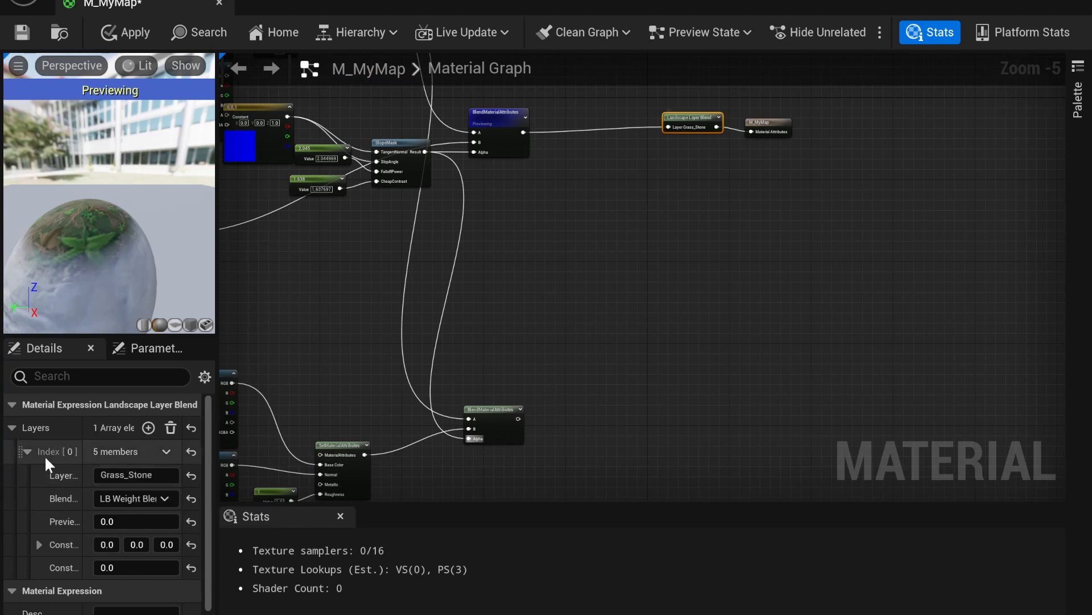
pyautogui.click(27, 449)
pyautogui.click(147, 428)
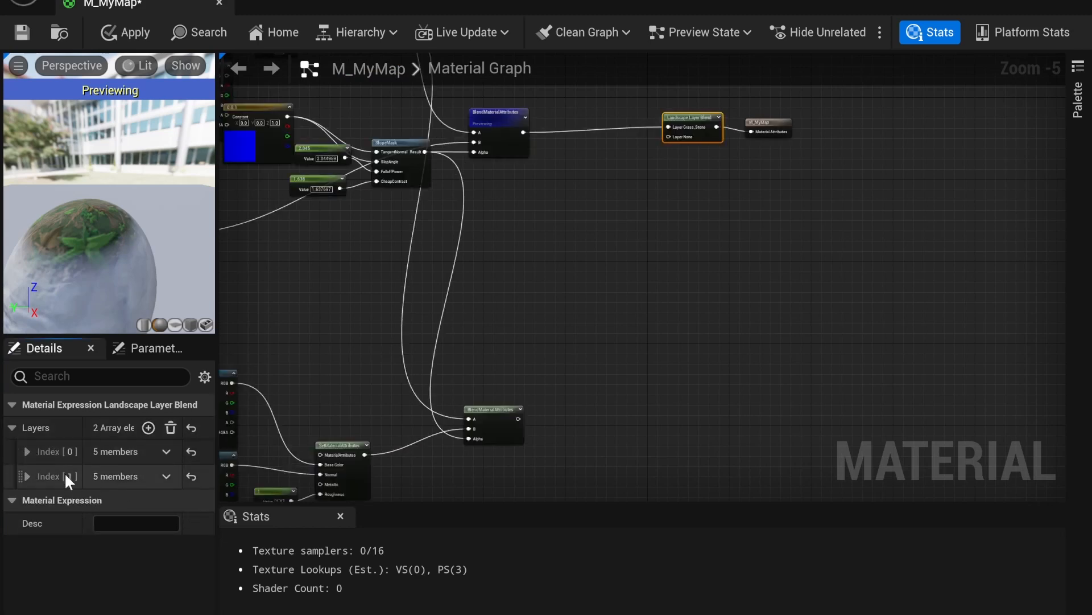
pyautogui.click(27, 475)
pyautogui.click(144, 498)
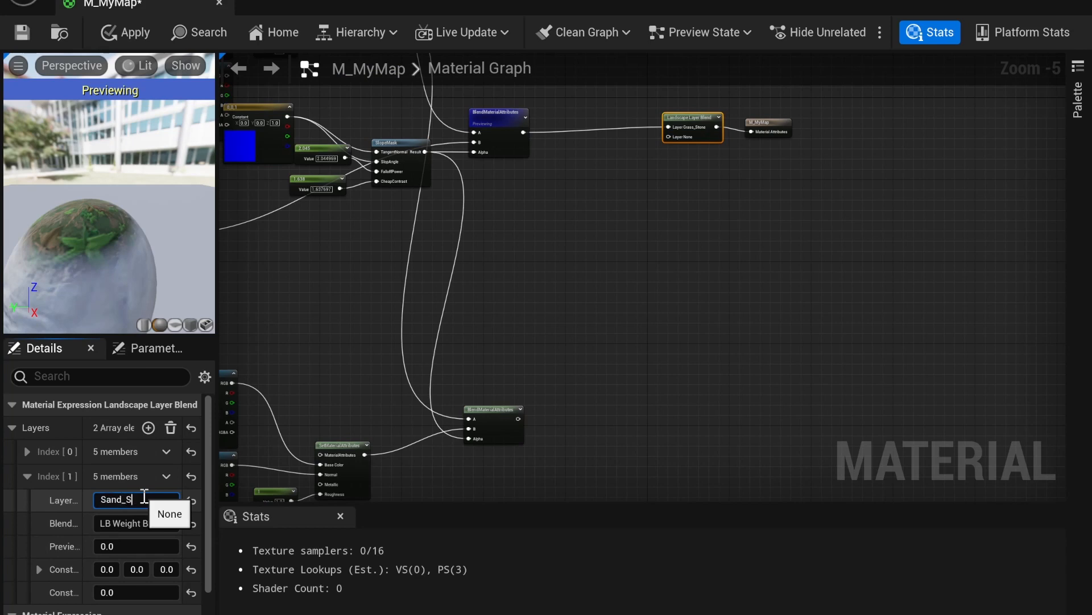
pyautogui.press('Return')
pyautogui.click(800, 275)
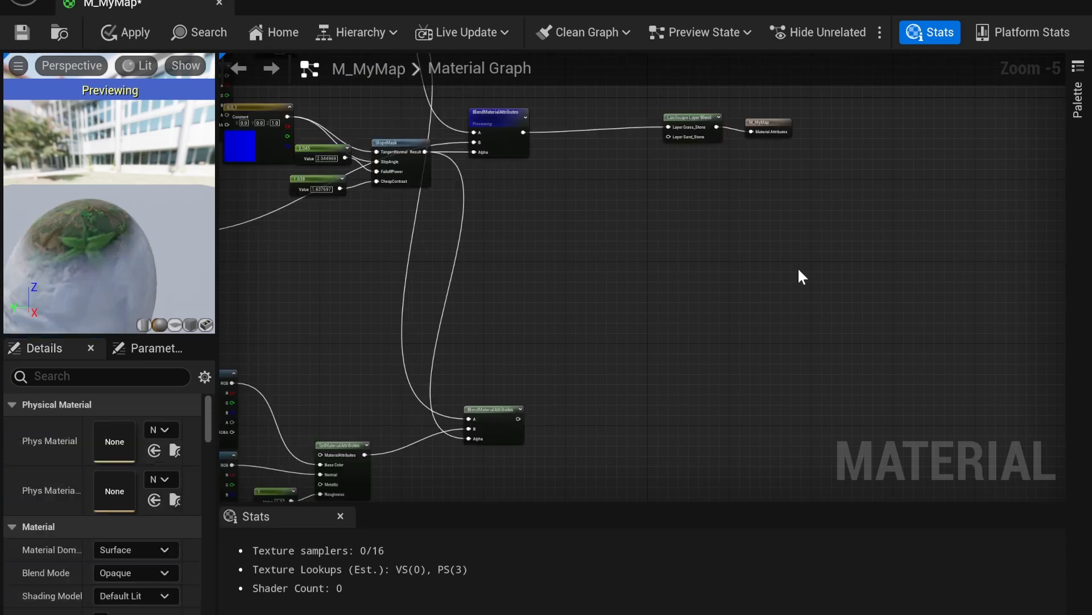
pyautogui.moveTo(518, 419); pyautogui.dragTo(669, 137)
pyautogui.moveTo(747, 118); pyautogui.dragTo(707, 222, button='right')
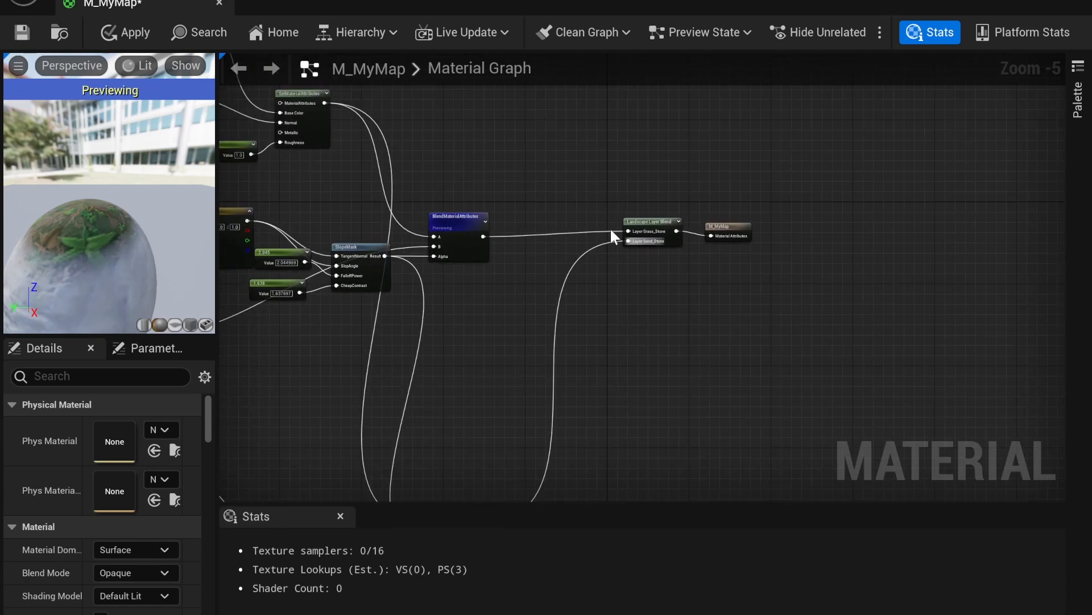
# Step: Preview the sand BlendMaterialAttributes node on the preview mesh, orbiting and zooming out to see the whole shape
pyautogui.moveTo(737, 399); pyautogui.dragTo(826, 354, button='right')
pyautogui.moveTo(737, 253); pyautogui.dragTo(758, 216, button='right')
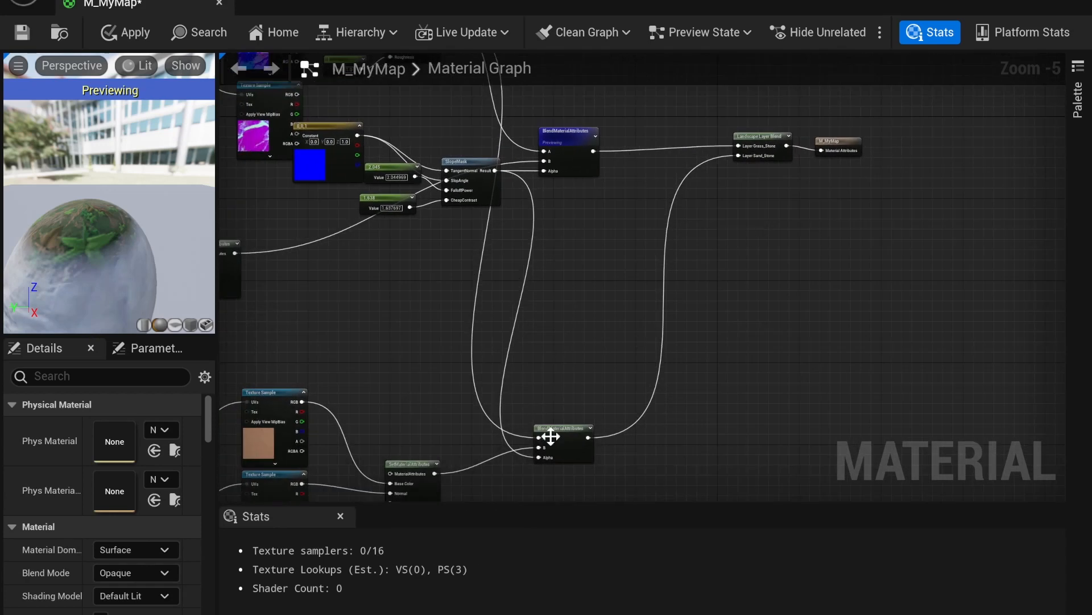
pyautogui.click(561, 427)
pyautogui.rightClick(561, 427)
pyautogui.click(660, 98)
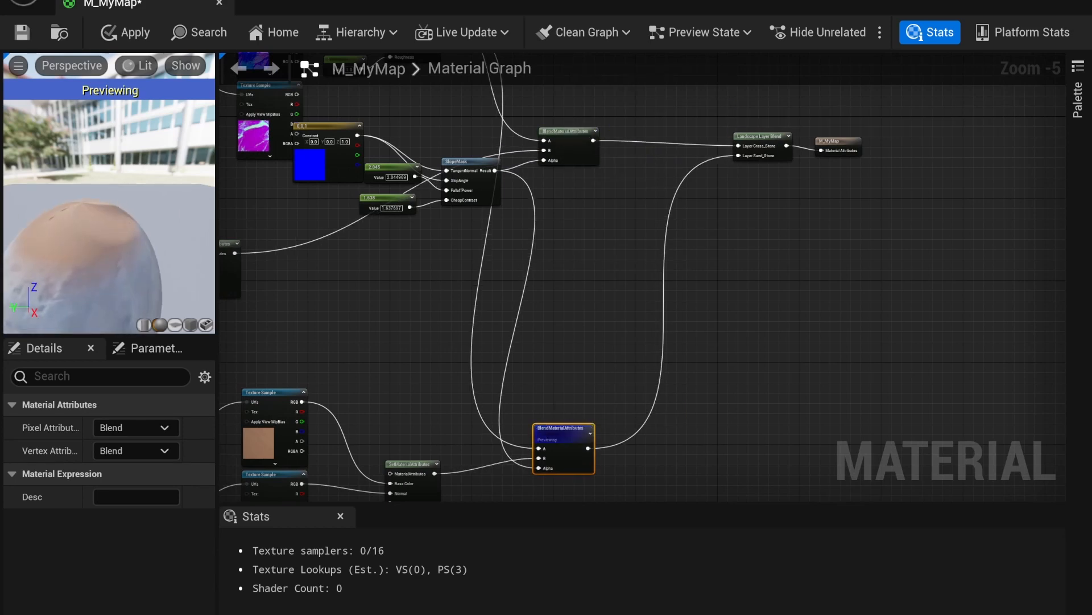
pyautogui.moveTo(104, 199); pyautogui.dragTo(144, 161)
pyautogui.scroll(-4, 103, 199)
# Step: Examine the whole node graph and the mapping settings of the Landscape Coords node feeding the forest floor samples
pyautogui.moveTo(404, 379); pyautogui.dragTo(469, 437, button='right')
pyautogui.click(460, 421)
pyautogui.moveTo(398, 399); pyautogui.dragTo(649, 372, button='right')
pyautogui.moveTo(772, 356); pyautogui.dragTo(667, 401, button='right')
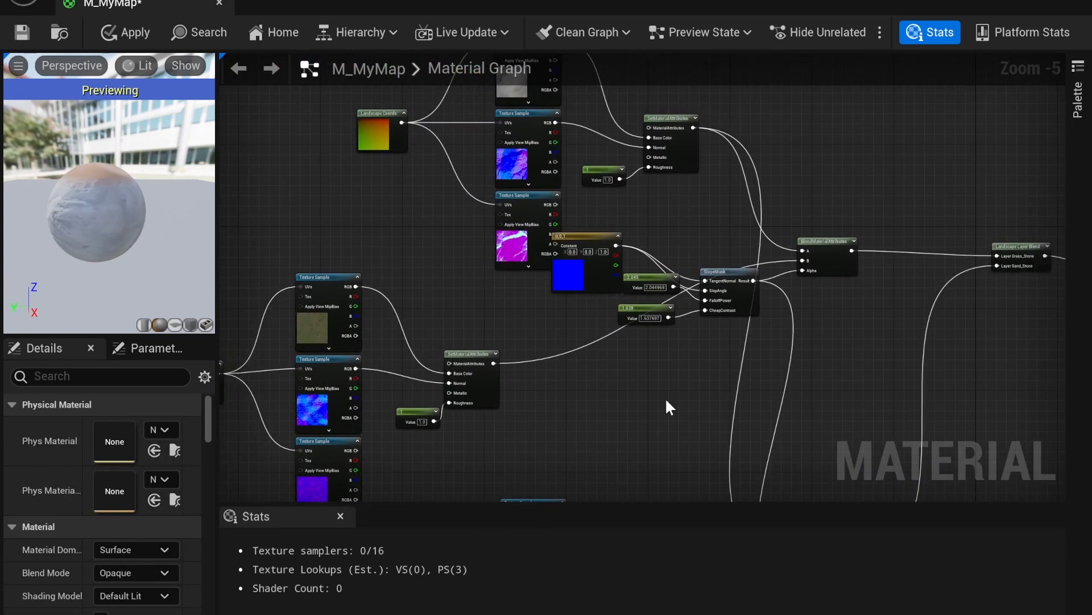
pyautogui.moveTo(704, 357); pyautogui.dragTo(664, 384, button='right')
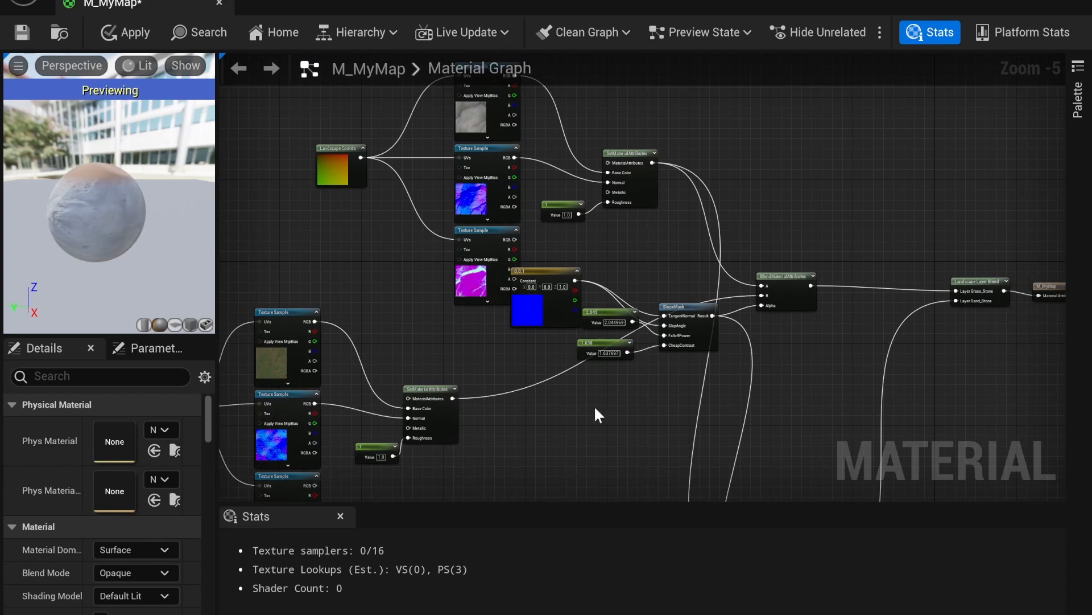
pyautogui.moveTo(599, 414); pyautogui.dragTo(794, 351, button='right')
pyautogui.moveTo(656, 434); pyautogui.dragTo(682, 392, button='right')
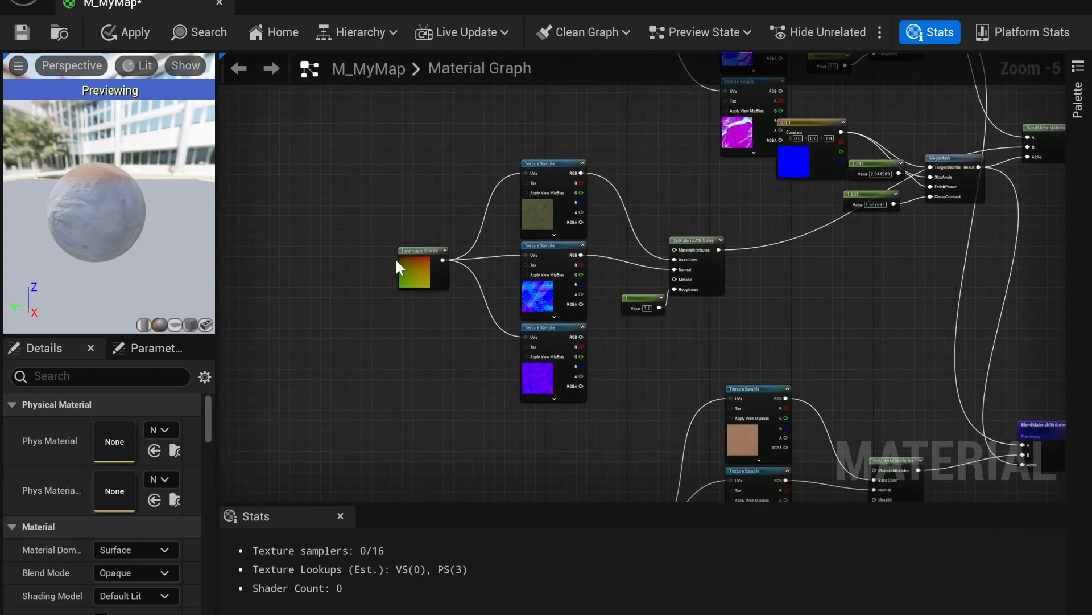
pyautogui.moveTo(576, 376); pyautogui.dragTo(521, 337, button='right')
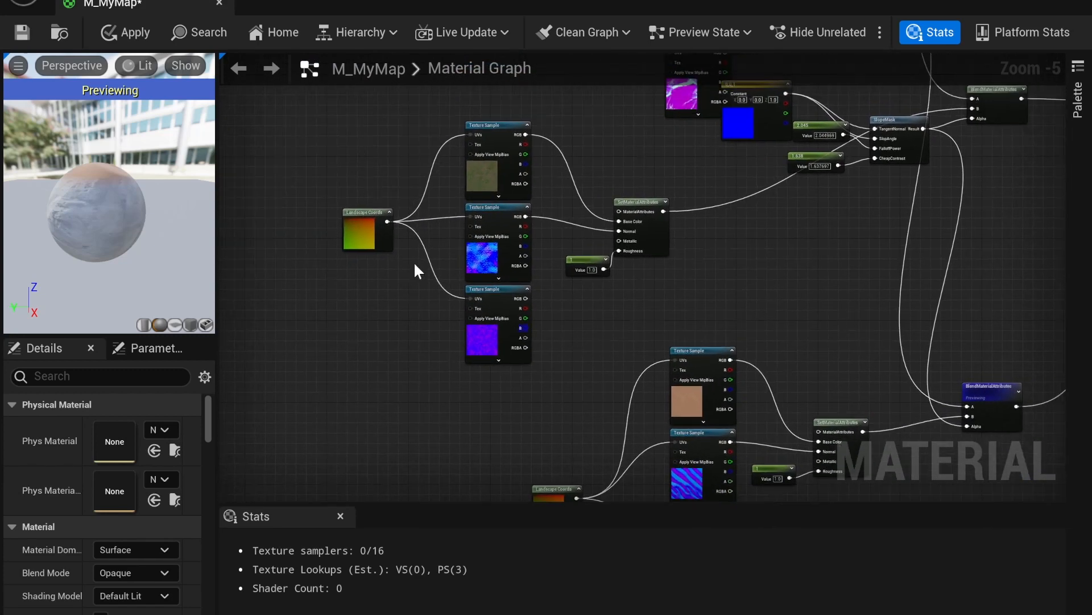
pyautogui.click(367, 219)
pyautogui.moveTo(292, 295); pyautogui.dragTo(385, 248, button='right')
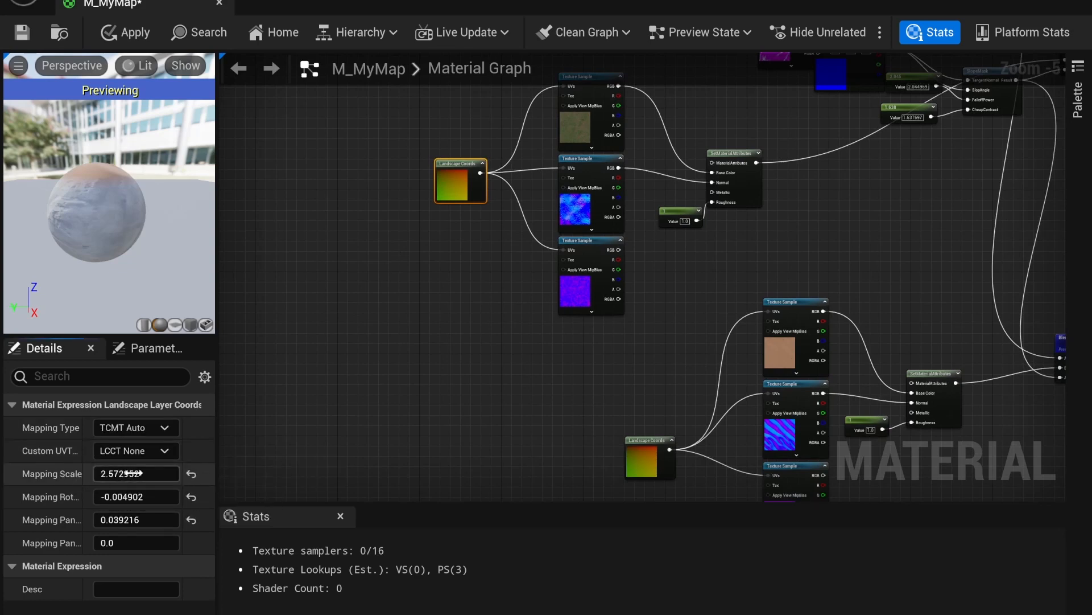
pyautogui.moveTo(585, 297); pyautogui.dragTo(390, 189, button='right')
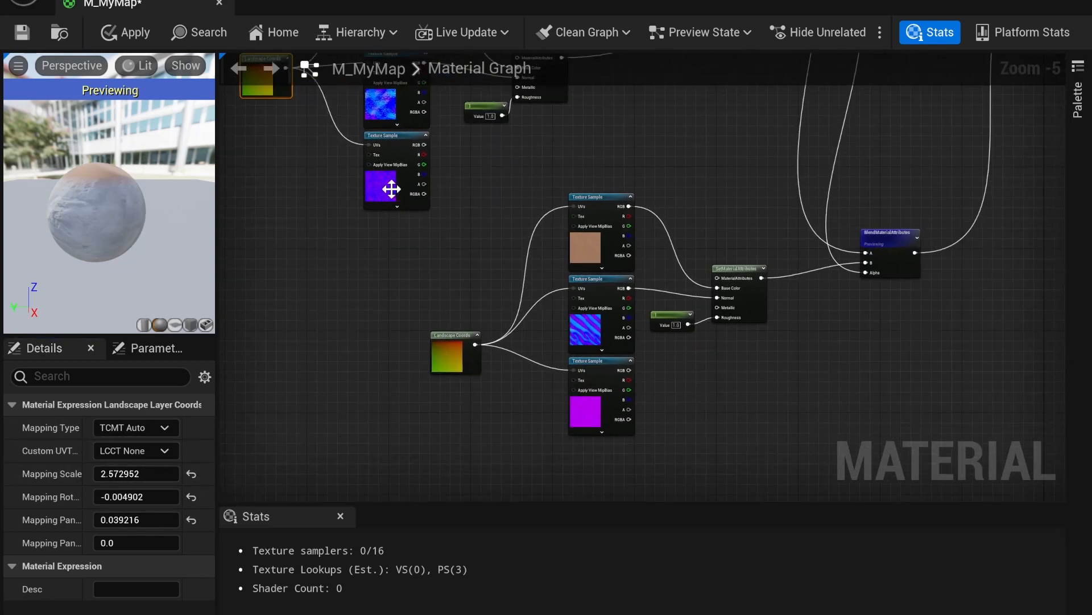
pyautogui.moveTo(451, 222); pyautogui.dragTo(453, 256, button='right')
pyautogui.moveTo(273, 239); pyautogui.dragTo(348, 321, button='right')
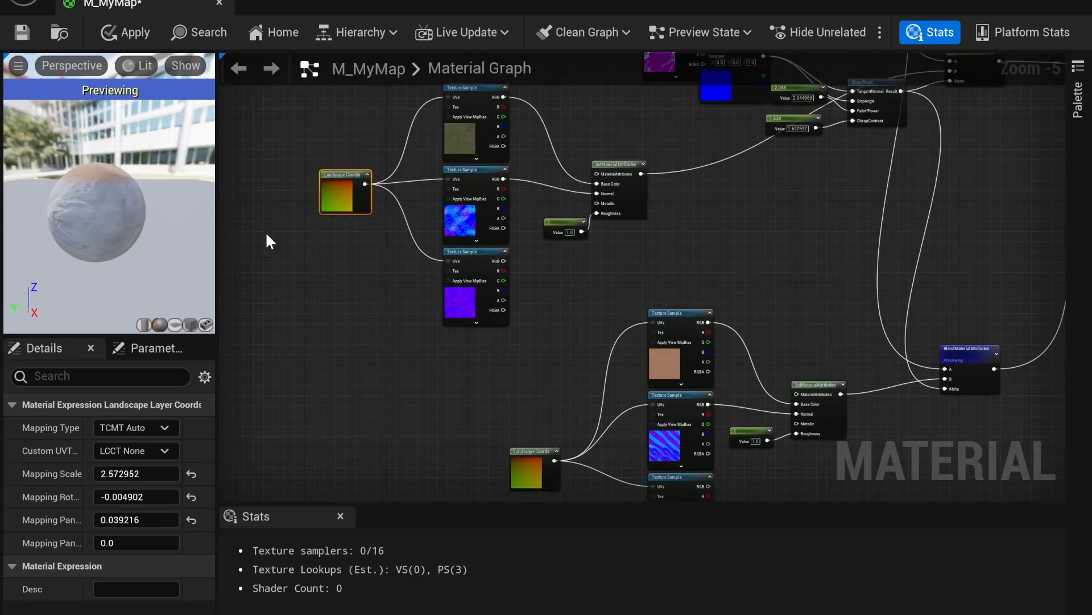
pyautogui.scroll(-3, 578, 312)
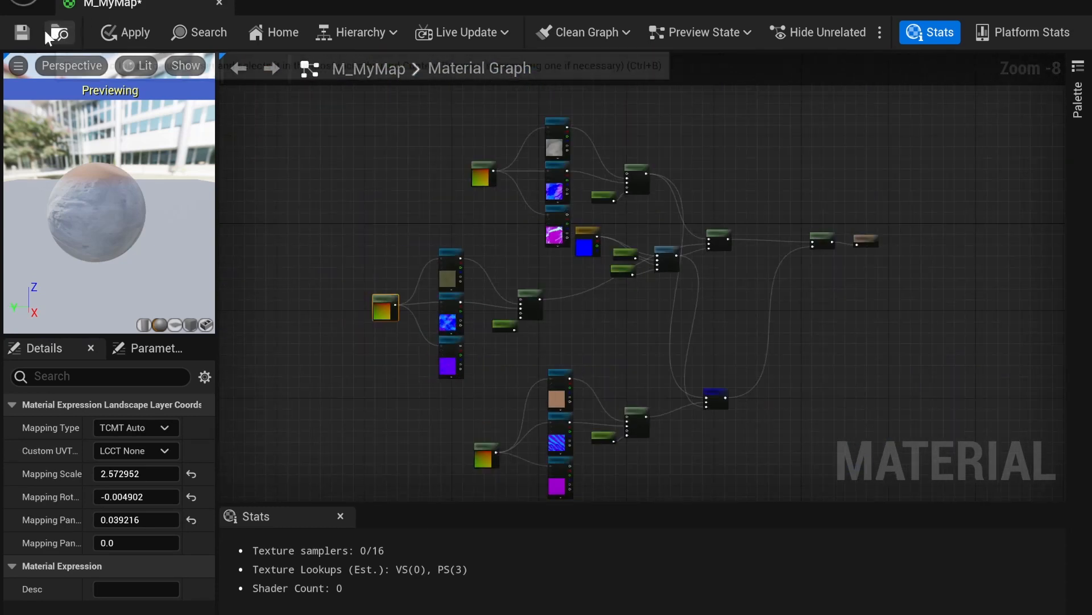
# Step: Save the M_MyMap material, close its editor and return to the level showing the landscape mound
pyautogui.click(22, 35)
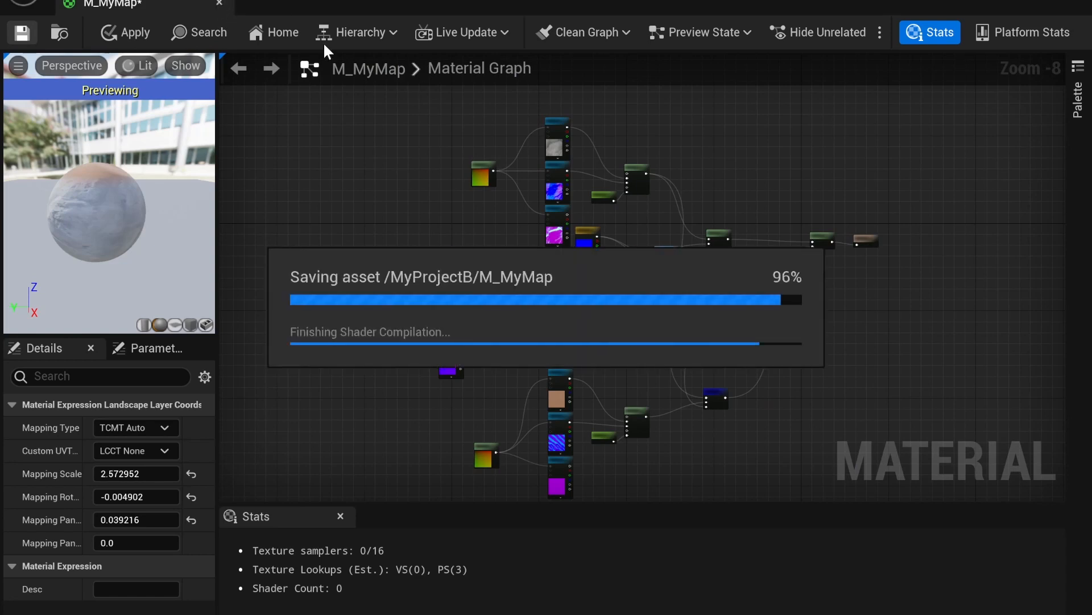
pyautogui.click(219, 3)
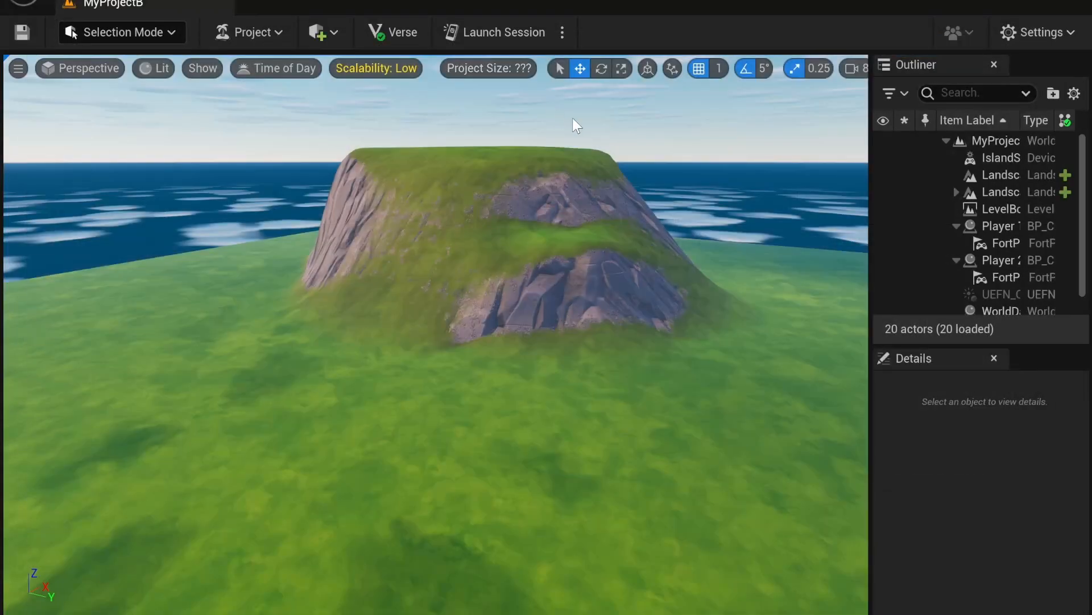
pyautogui.moveTo(534, 222)
pyautogui.mouseDown(button='right')
pyautogui.moveTo(518, 262)
pyautogui.moveTo(532, 296)
pyautogui.moveTo(532, 225)
pyautogui.mouseUp(button='right')
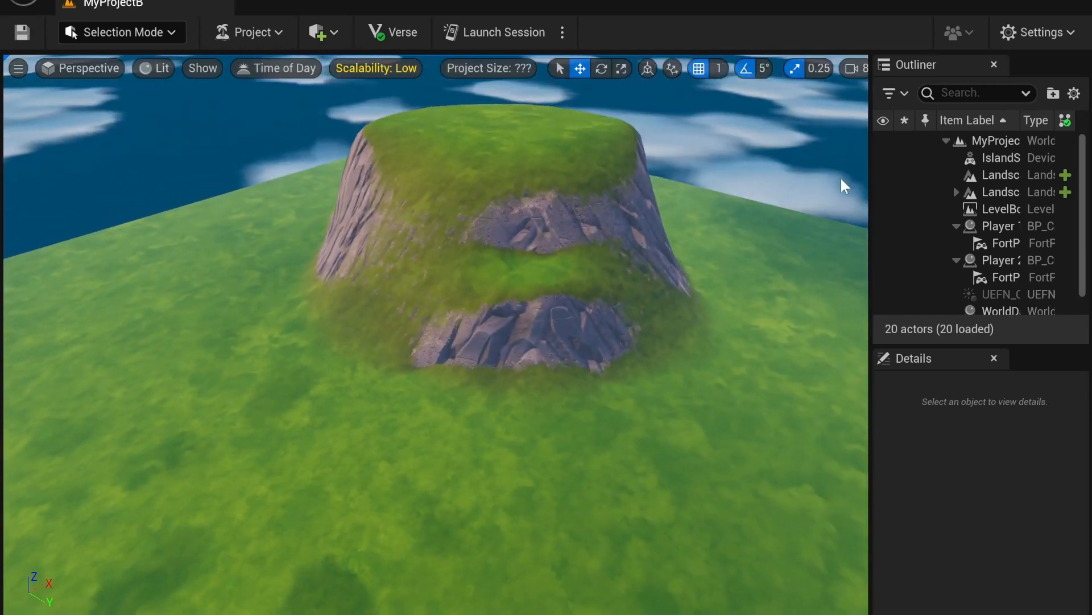
# Step: Select all the landscape's streaming proxies, from the first child through LandscapeStreamingProxy_2_2_0
pyautogui.click(957, 192)
pyautogui.click(995, 210)
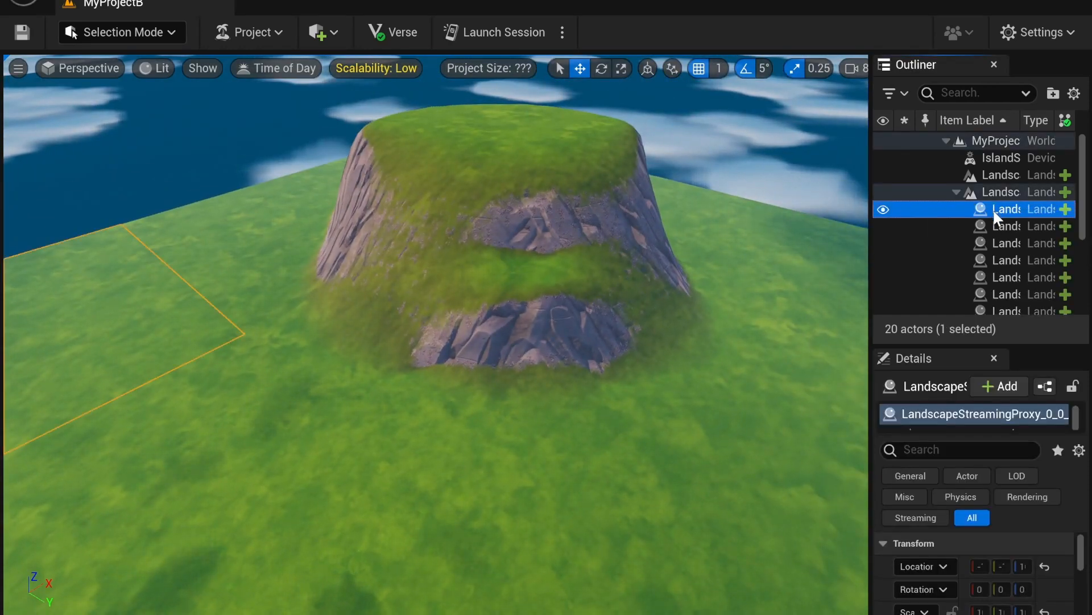
pyautogui.scroll(-3, 999, 213)
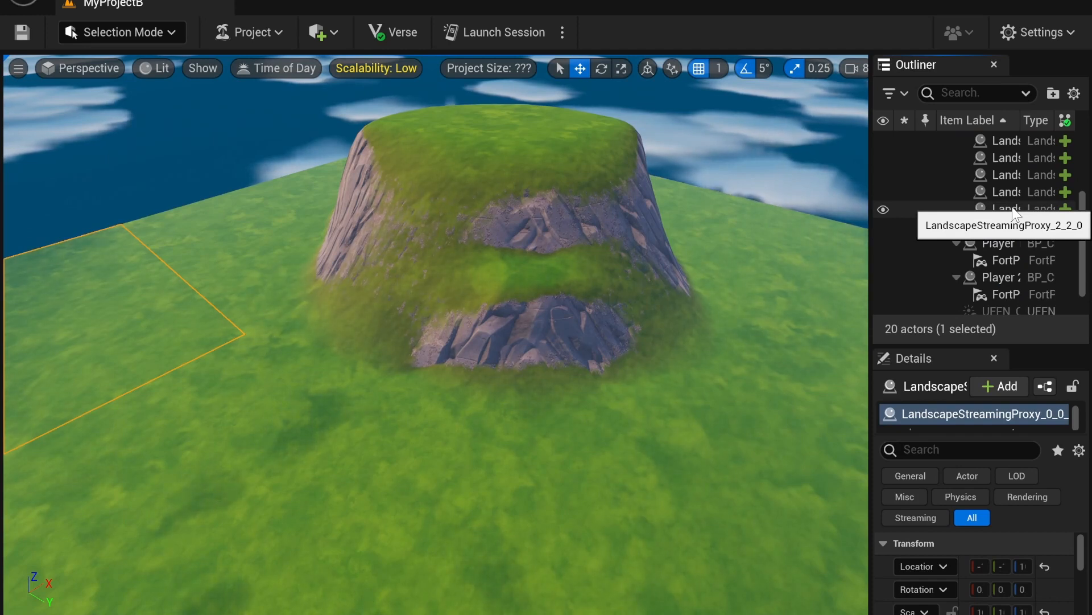
pyautogui.keyDown('shift'); pyautogui.click(1016, 211); pyautogui.keyUp('shift')
pyautogui.scroll(3, 1015, 211)
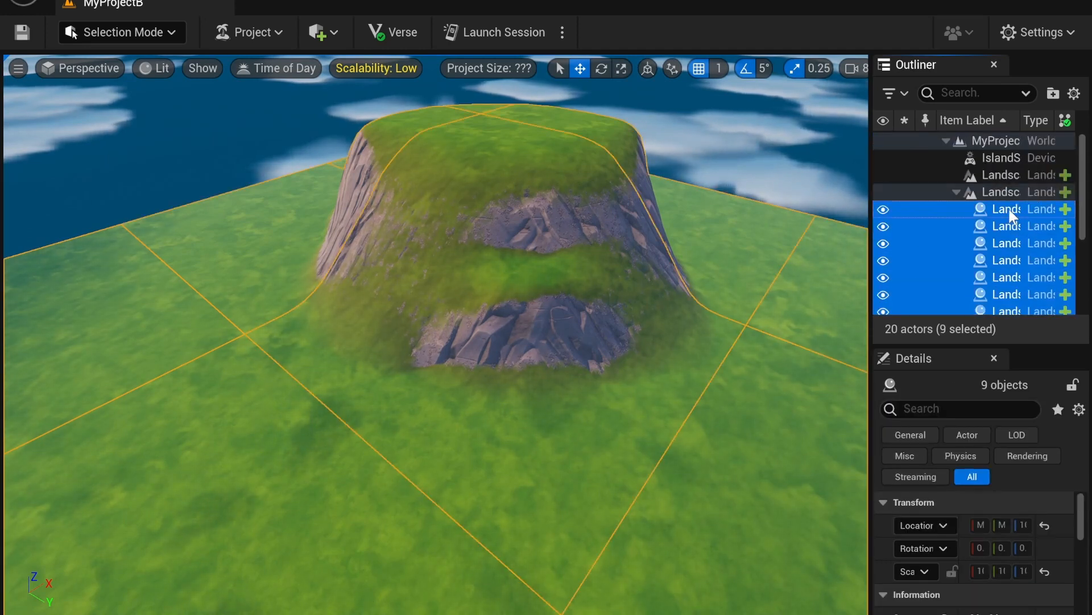
pyautogui.rightClick(942, 211)
pyautogui.click(935, 207)
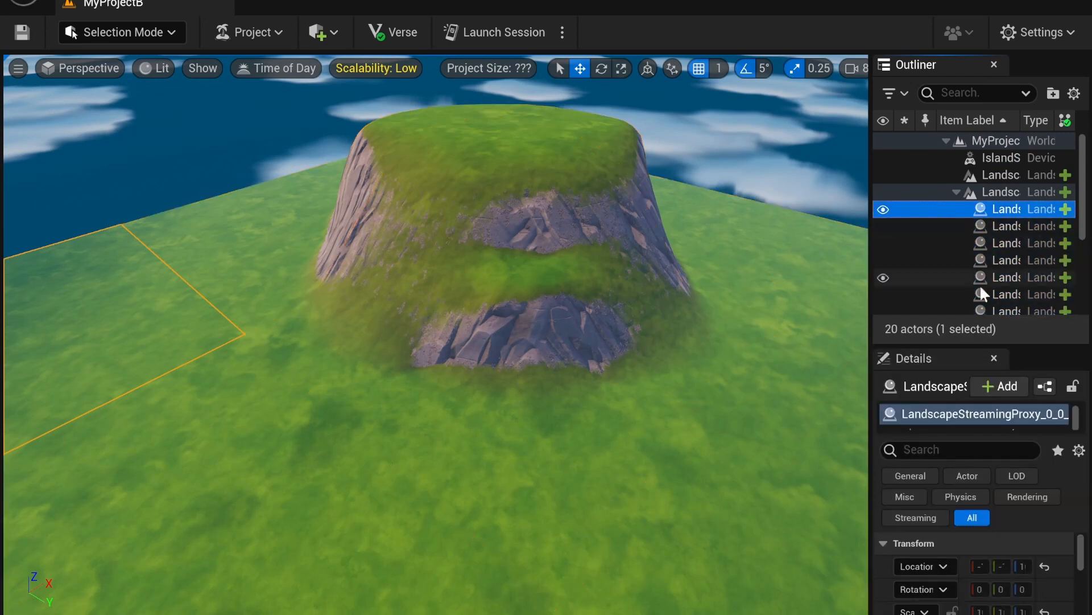
pyautogui.scroll(-2, 985, 240)
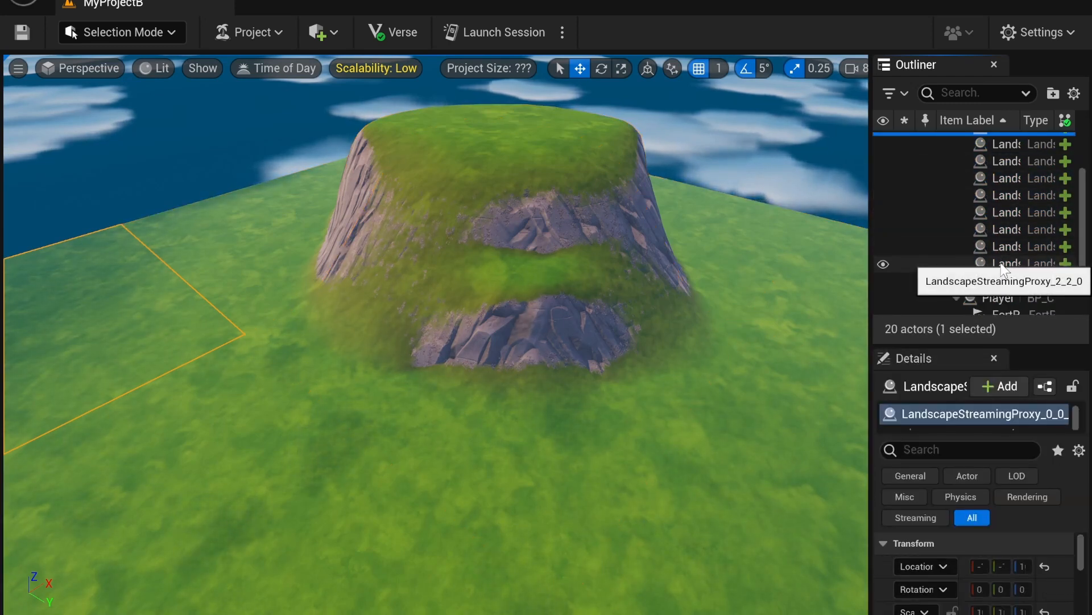
pyautogui.keyDown('shift'); pyautogui.click(1002, 265); pyautogui.keyUp('shift')
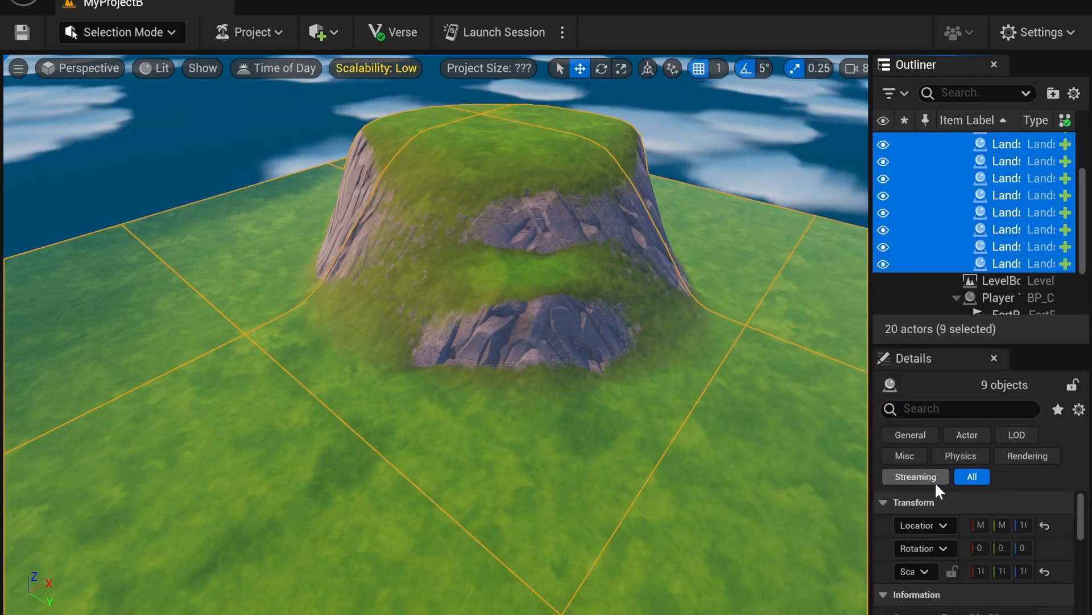
# Step: Assign M_MyMap as the Landscape Material of the selected streaming proxies, finding it with the search term "map"
pyautogui.scroll(-6, 986, 511)
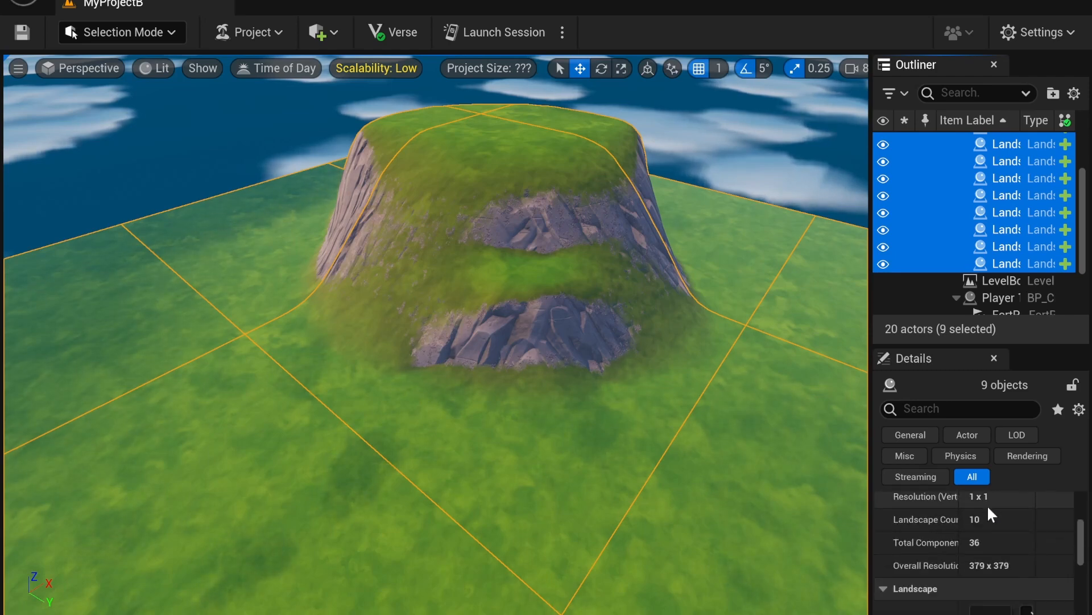
pyautogui.scroll(-1, 988, 504)
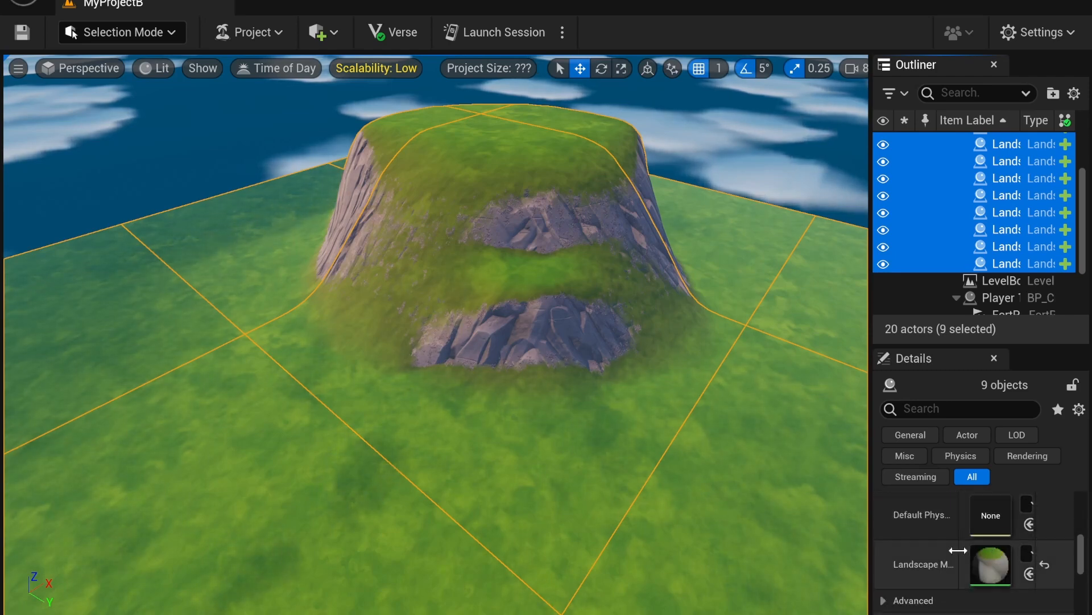
pyautogui.click(1028, 551)
pyautogui.scroll(-1, 926, 393)
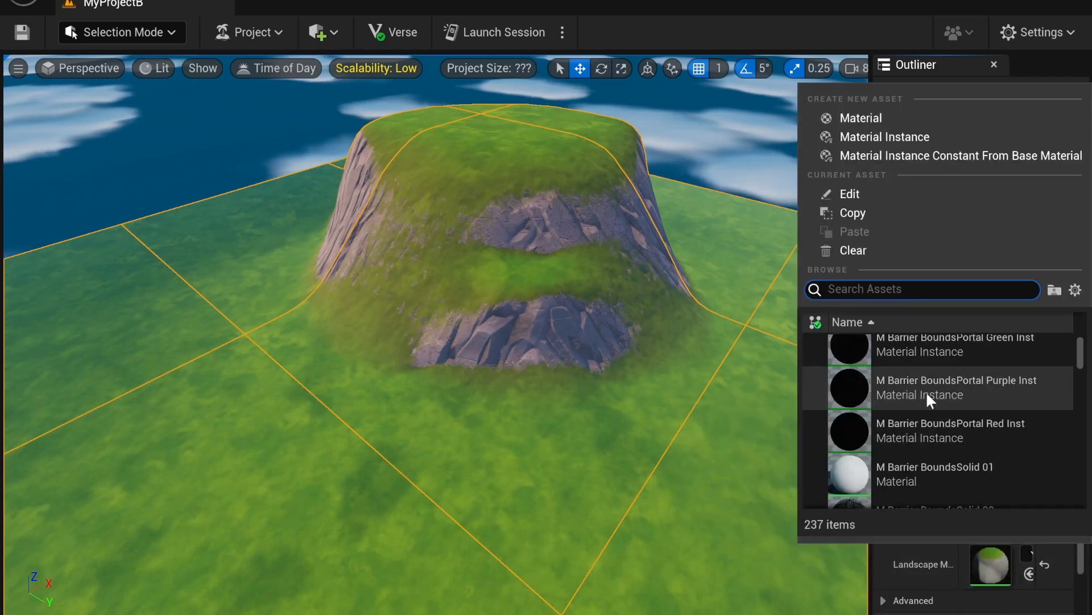
pyautogui.write('map')
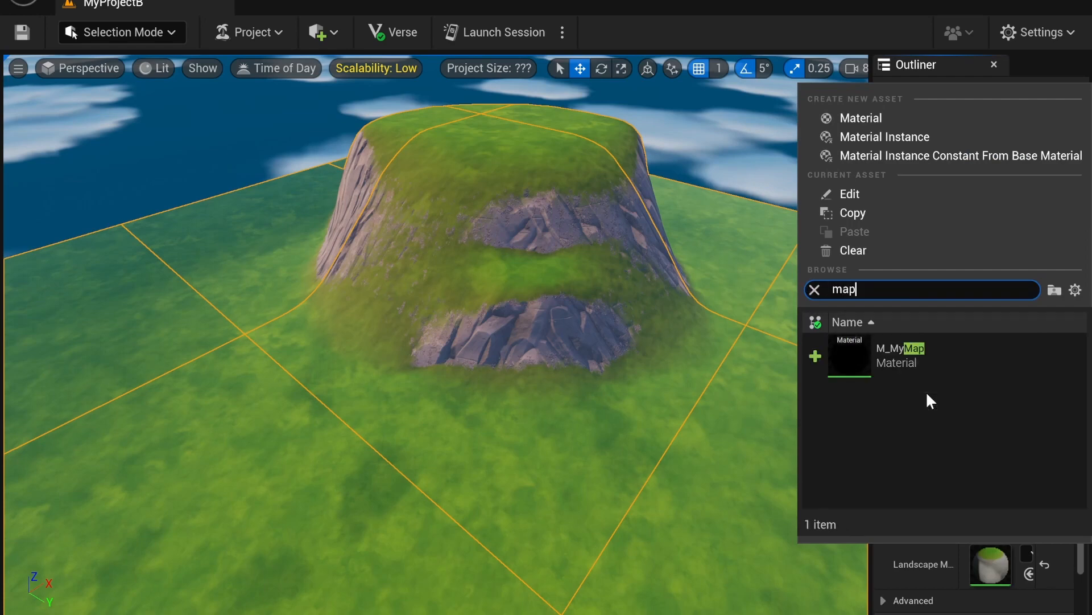
pyautogui.click(951, 355)
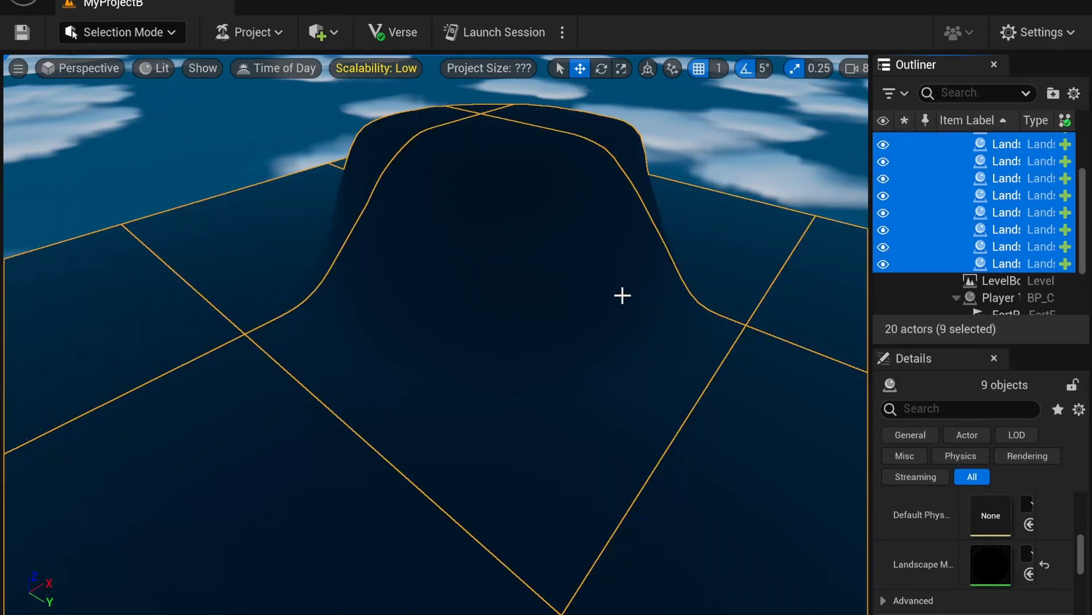
# Step: Switch to Landscape mode's painting tools and select the Grass_Stone target layer
pyautogui.moveTo(622, 295); pyautogui.dragTo(711, 256, button='right')
pyautogui.moveTo(448, 165); pyautogui.dragTo(448, 150, button='right')
pyautogui.click(147, 38)
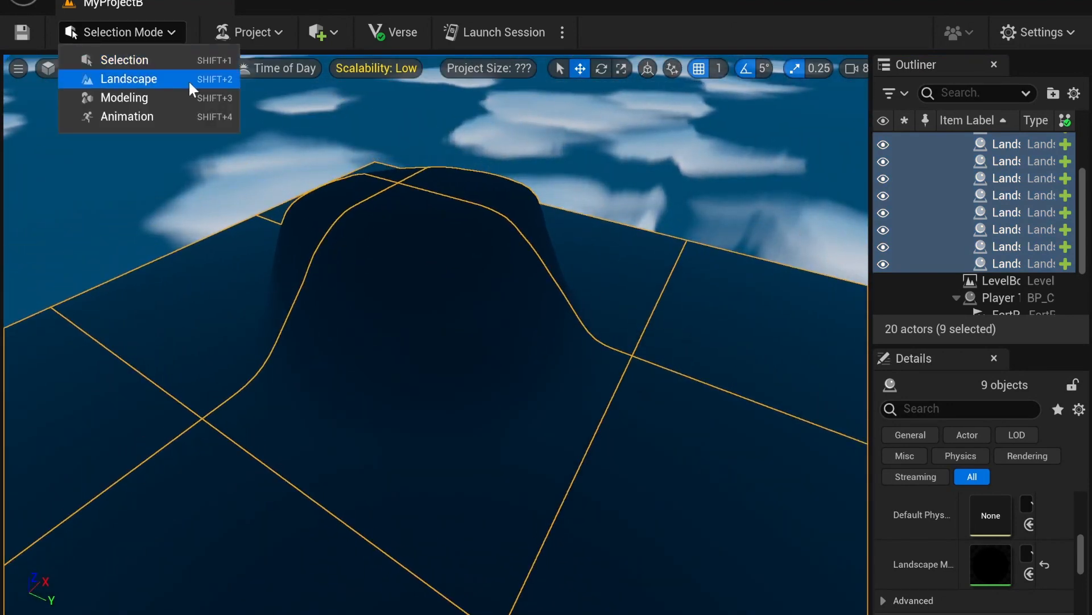
pyautogui.click(187, 79)
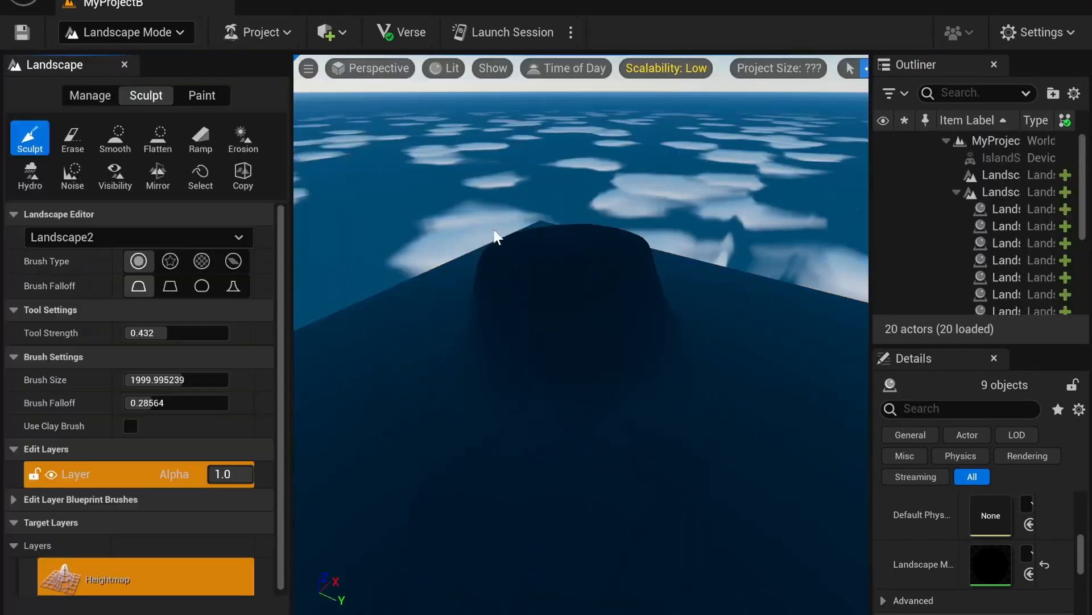
pyautogui.click(203, 100)
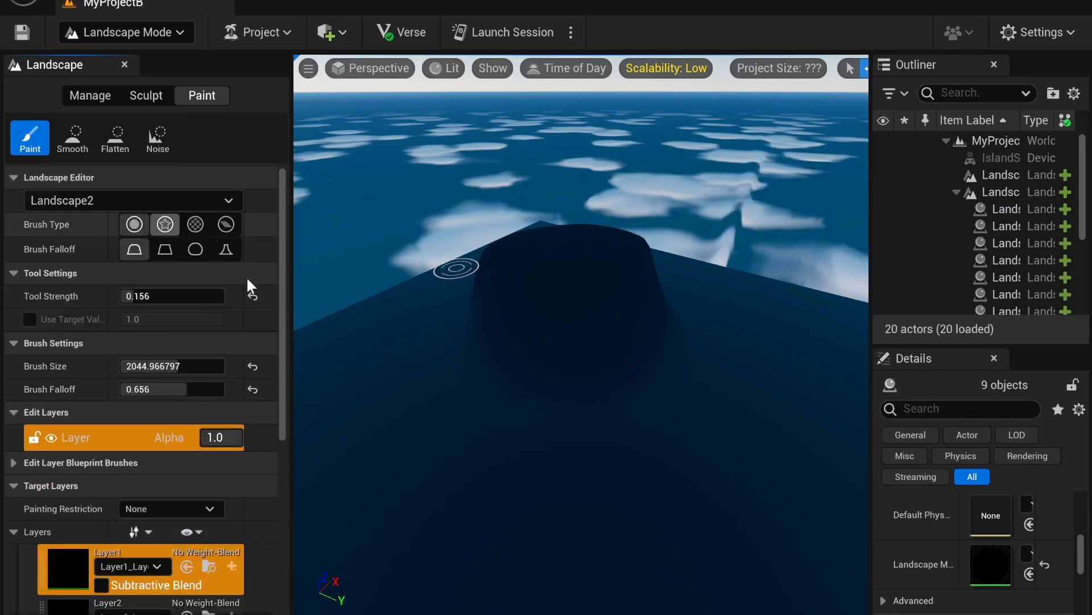
pyautogui.scroll(-5, 247, 275)
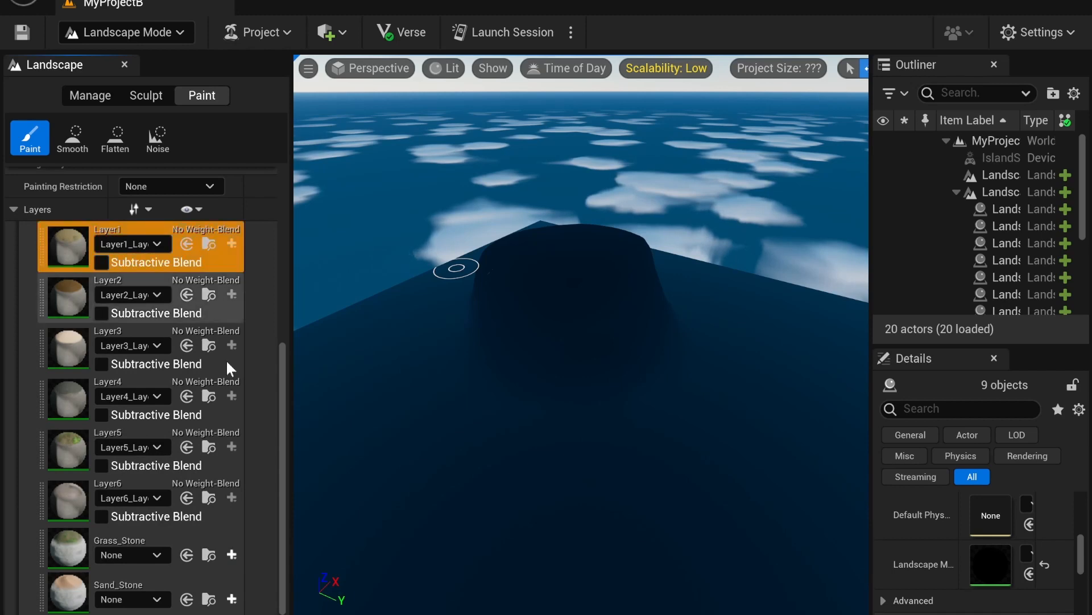
pyautogui.click(192, 544)
pyautogui.scroll(-1, 188, 529)
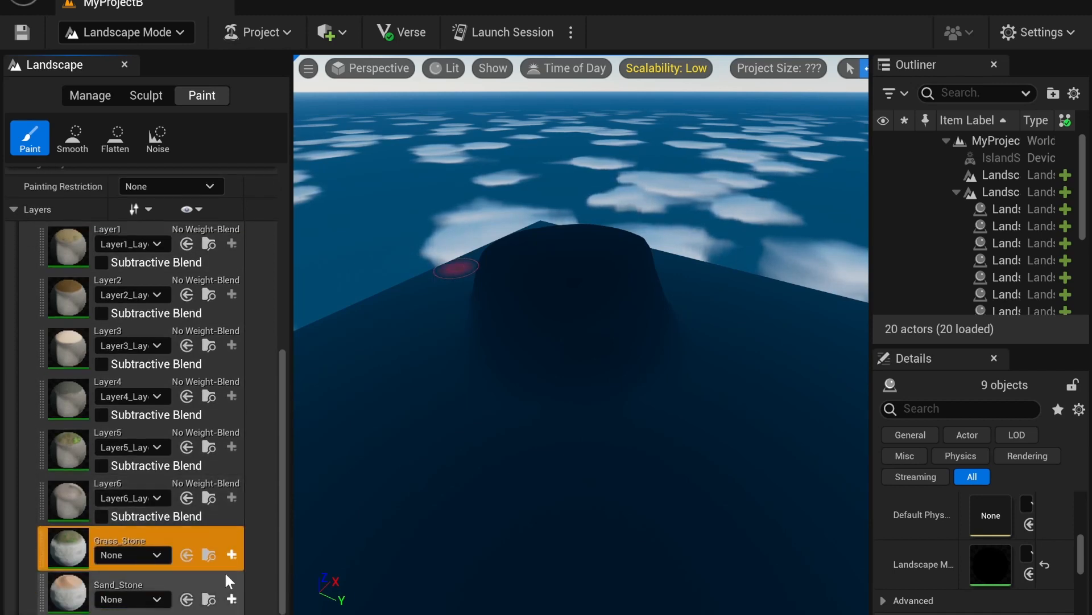
pyautogui.click(232, 555)
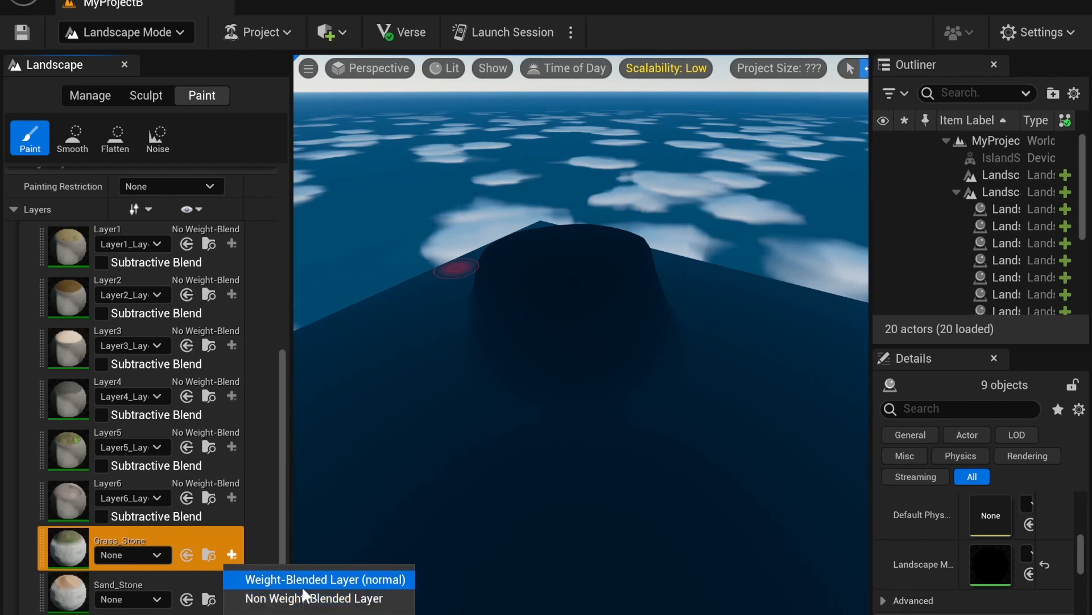
pyautogui.click(306, 600)
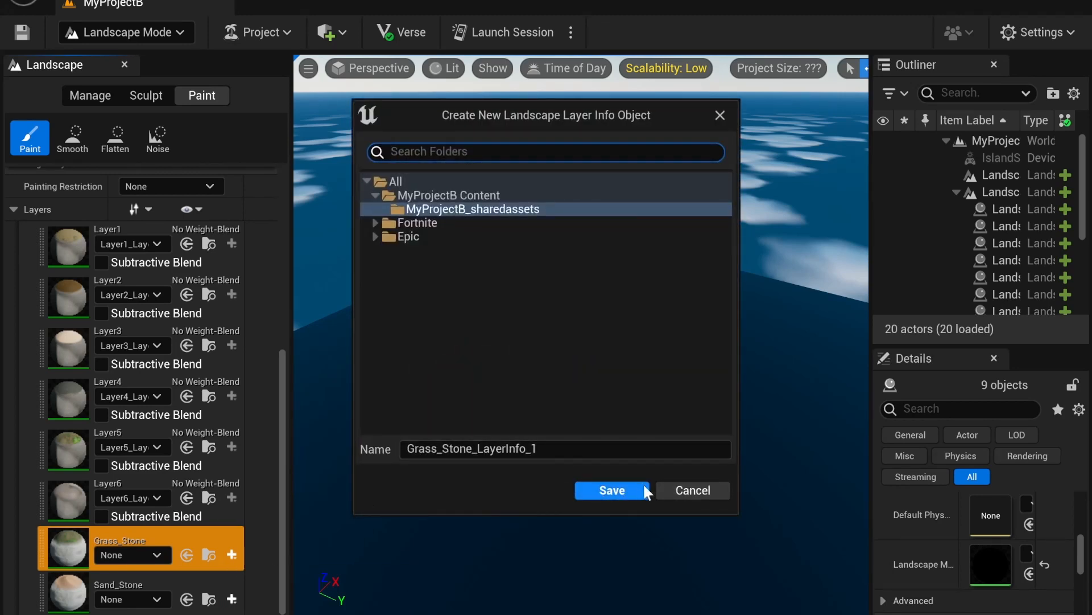
pyautogui.click(665, 489)
# Step: Create a weight-blended layer info named Grass_Stone_LayerInfo_1 for the Grass_Stone layer in the MyProjectB_sharedassets folder
pyautogui.click(232, 555)
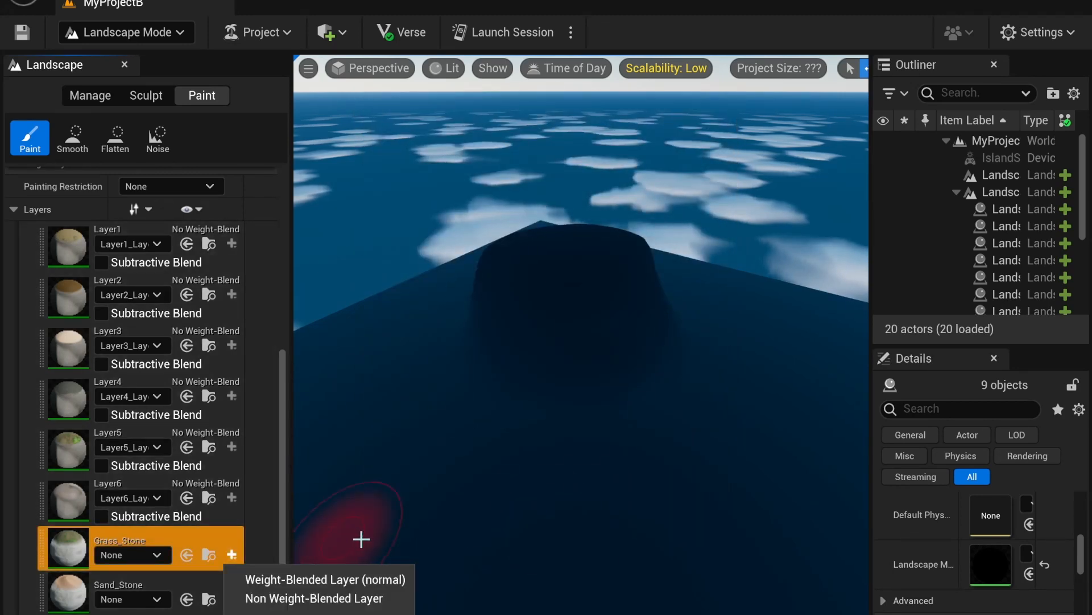
pyautogui.click(374, 581)
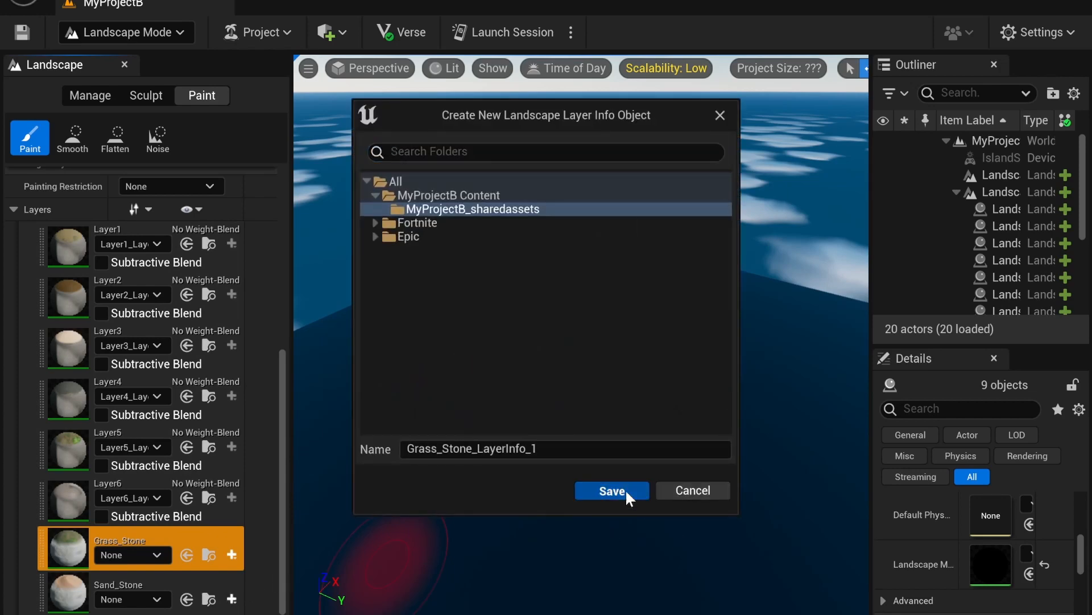
pyautogui.click(626, 493)
pyautogui.click(283, 244)
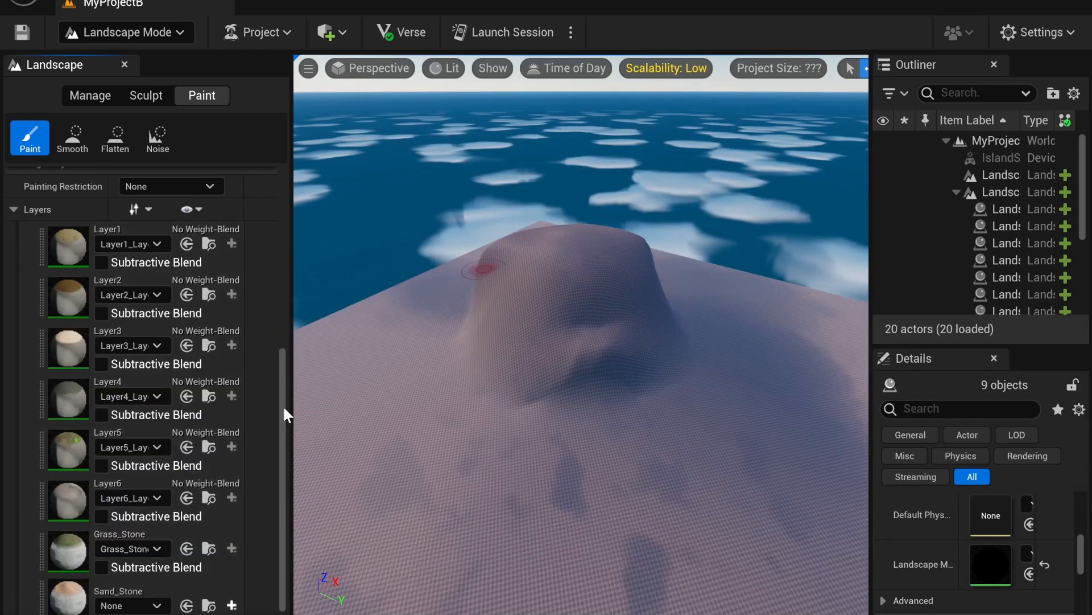
# Step: Create a weight-blended layer info named Sand_Stone_LayerInfo_1 for the Sand_Stone layer in the MyProjectB_sharedassets folder
pyautogui.click(233, 600)
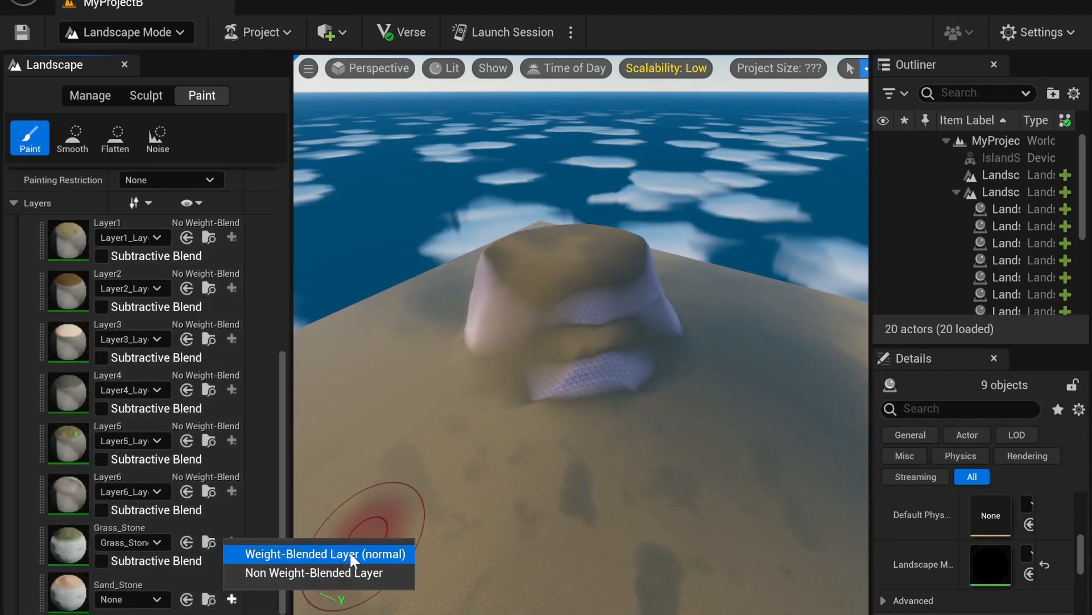
pyautogui.click(350, 561)
pyautogui.click(593, 488)
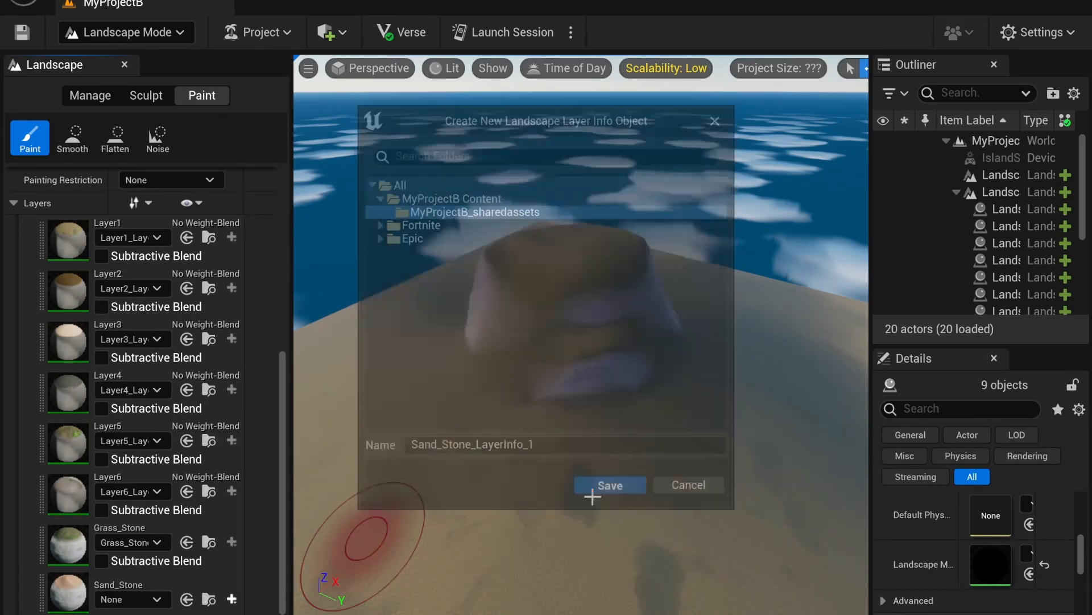
pyautogui.click(496, 222)
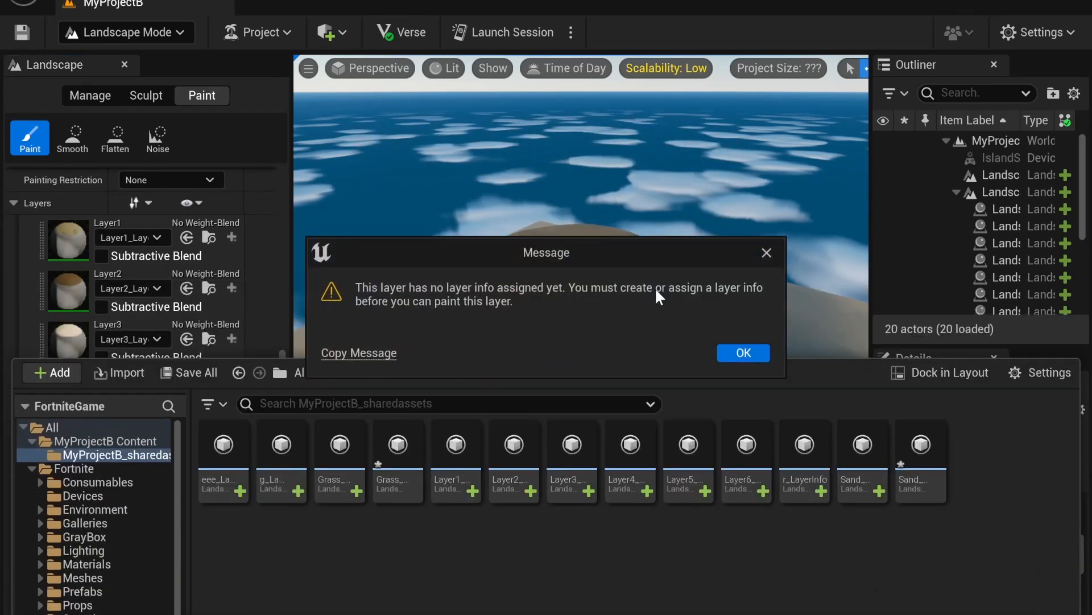
pyautogui.click(734, 351)
pyautogui.scroll(-1, 202, 541)
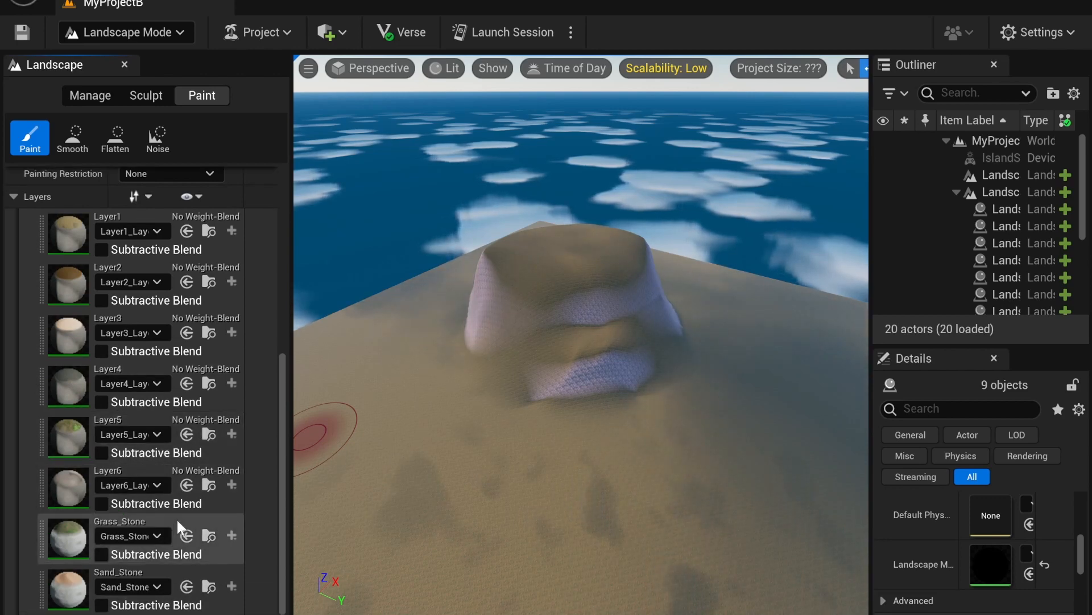
# Step: Paint the Sand_Stone layer across the mound's lower ledge and around the rocky slope below it, checking the blend up close
pyautogui.click(177, 521)
pyautogui.moveTo(390, 392)
pyautogui.mouseDown(button='right')
pyautogui.moveTo(342, 391)
pyautogui.moveTo(582, 349)
pyautogui.mouseUp(button='right')
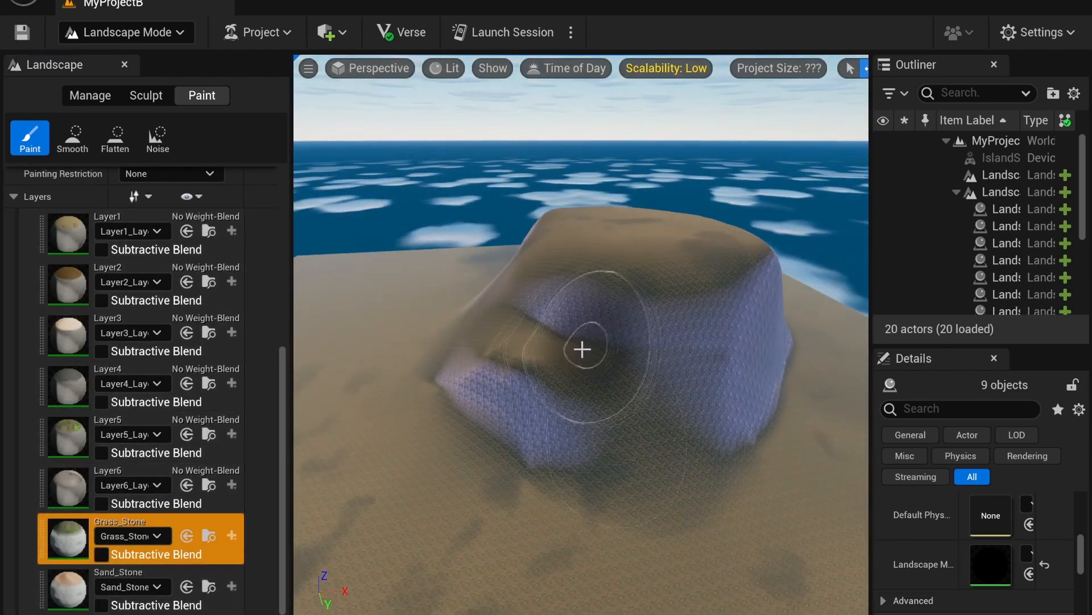
pyautogui.click(176, 579)
pyautogui.moveTo(553, 364); pyautogui.dragTo(682, 432, button='right')
pyautogui.moveTo(578, 340)
pyautogui.mouseDown(button='right')
pyautogui.moveTo(691, 375)
pyautogui.moveTo(578, 340)
pyautogui.mouseUp(button='right')
pyautogui.moveTo(578, 340)
pyautogui.mouseDown()
pyautogui.moveTo(500, 408)
pyautogui.moveTo(616, 360)
pyautogui.moveTo(673, 390)
pyautogui.moveTo(740, 343)
pyautogui.mouseUp()
pyautogui.moveTo(739, 342)
pyautogui.mouseDown(button='right')
pyautogui.moveTo(655, 342)
pyautogui.moveTo(800, 337)
pyautogui.mouseUp(button='right')
pyautogui.moveTo(800, 336)
pyautogui.mouseDown()
pyautogui.moveTo(605, 344)
pyautogui.moveTo(431, 439)
pyautogui.moveTo(766, 359)
pyautogui.mouseUp()
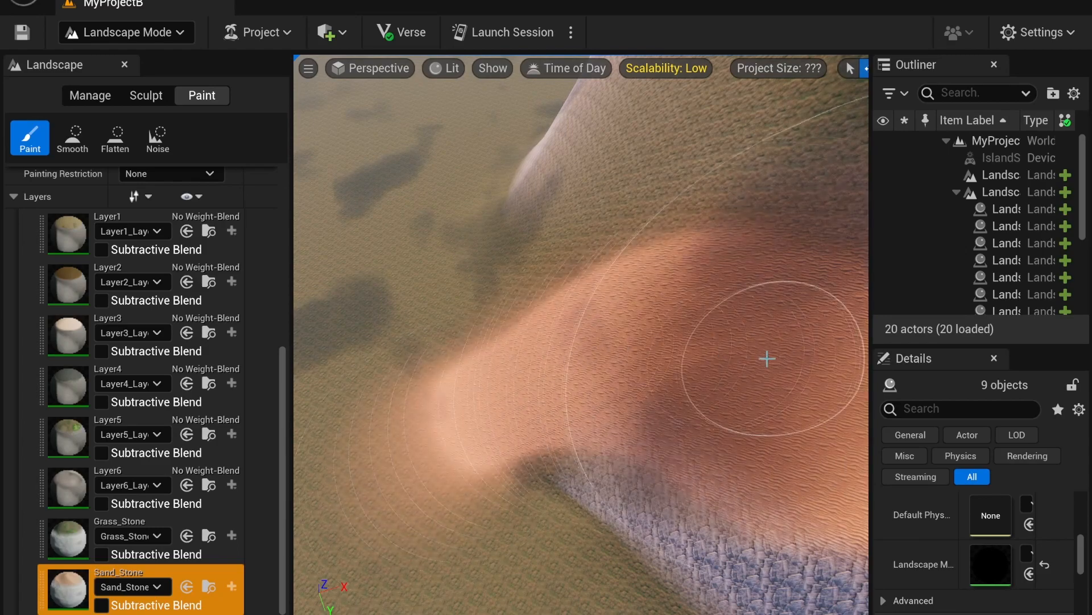
pyautogui.moveTo(766, 359)
pyautogui.mouseDown(button='right')
pyautogui.moveTo(842, 267)
pyautogui.moveTo(766, 358)
pyautogui.moveTo(754, 357)
pyautogui.mouseUp(button='right')
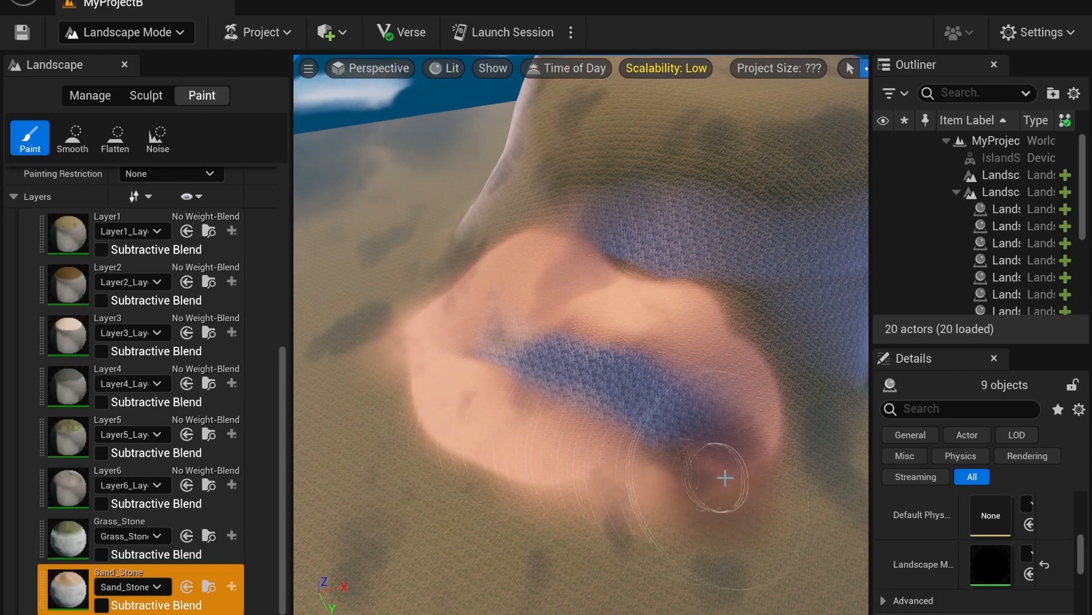
pyautogui.press('w')
pyautogui.moveTo(527, 414)
pyautogui.mouseDown(button='right')
pyautogui.moveTo(591, 392)
pyautogui.moveTo(700, 433)
pyautogui.moveTo(722, 421)
pyautogui.moveTo(722, 319)
pyautogui.moveTo(797, 319)
pyautogui.moveTo(779, 336)
pyautogui.moveTo(791, 313)
pyautogui.moveTo(836, 313)
pyautogui.moveTo(705, 332)
pyautogui.mouseUp(button='right')
pyautogui.press('w')
pyautogui.press('w')
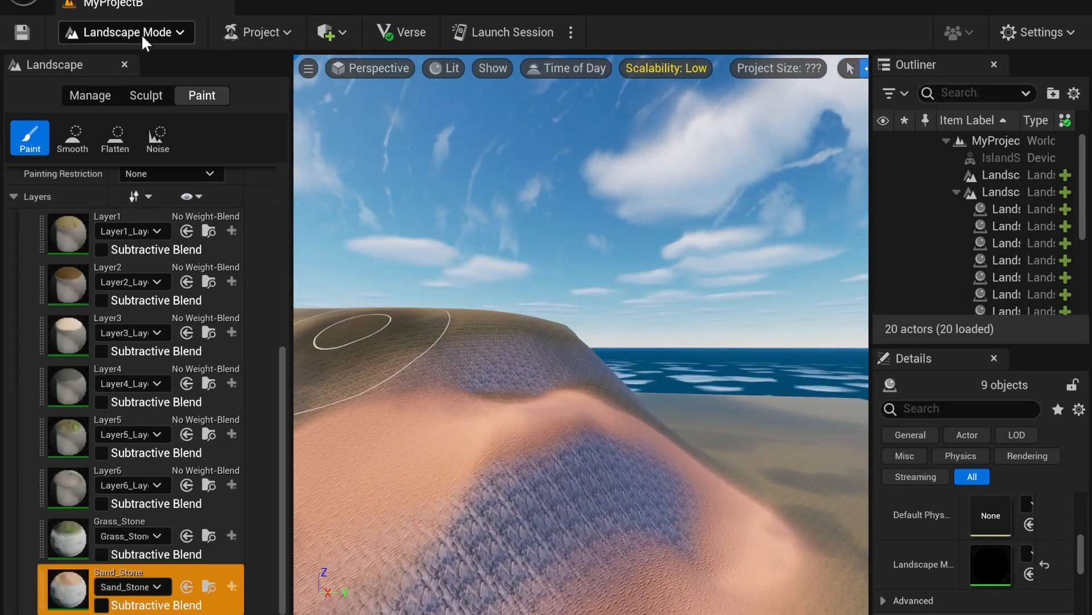
# Step: Reopen the M_MyMap material from the MyProjectB Content folder and dock its editor beside the level
pyautogui.click(68, 614)
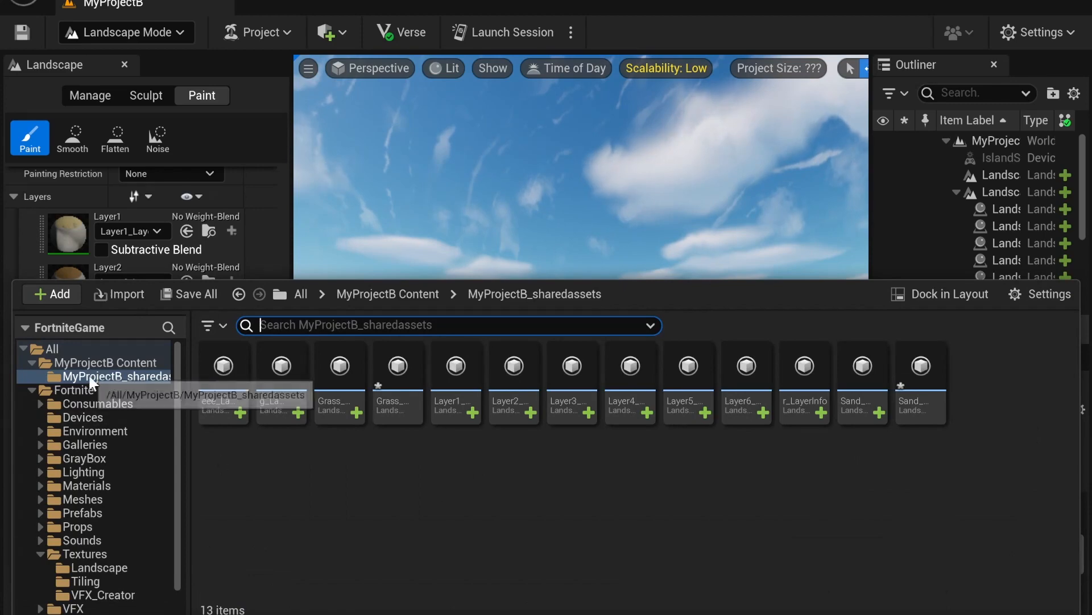
pyautogui.click(102, 363)
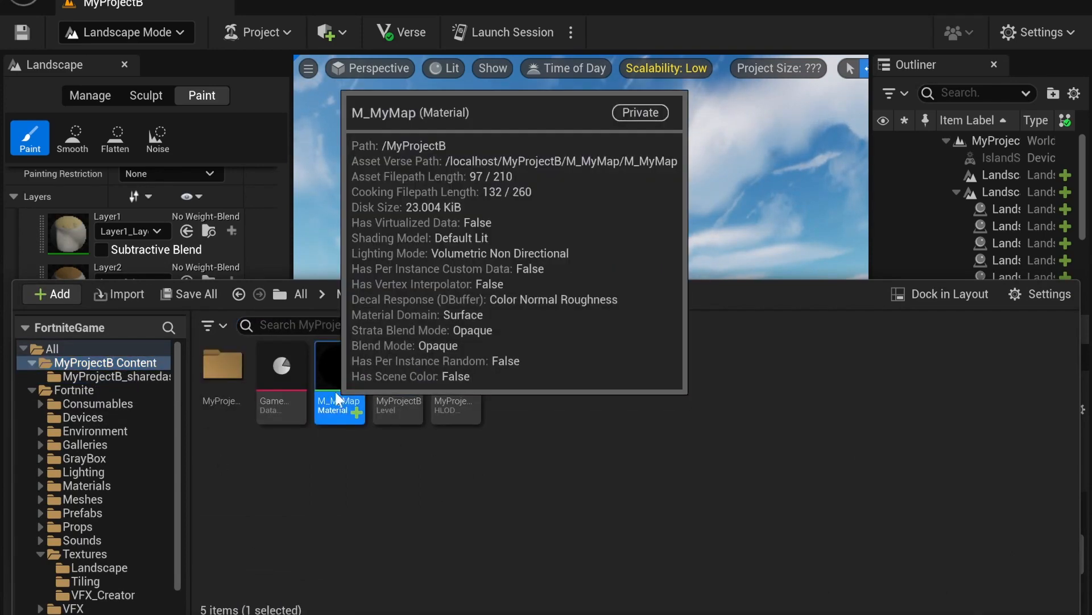
pyautogui.doubleClick(336, 391)
pyautogui.moveTo(93, 6); pyautogui.dragTo(278, 6)
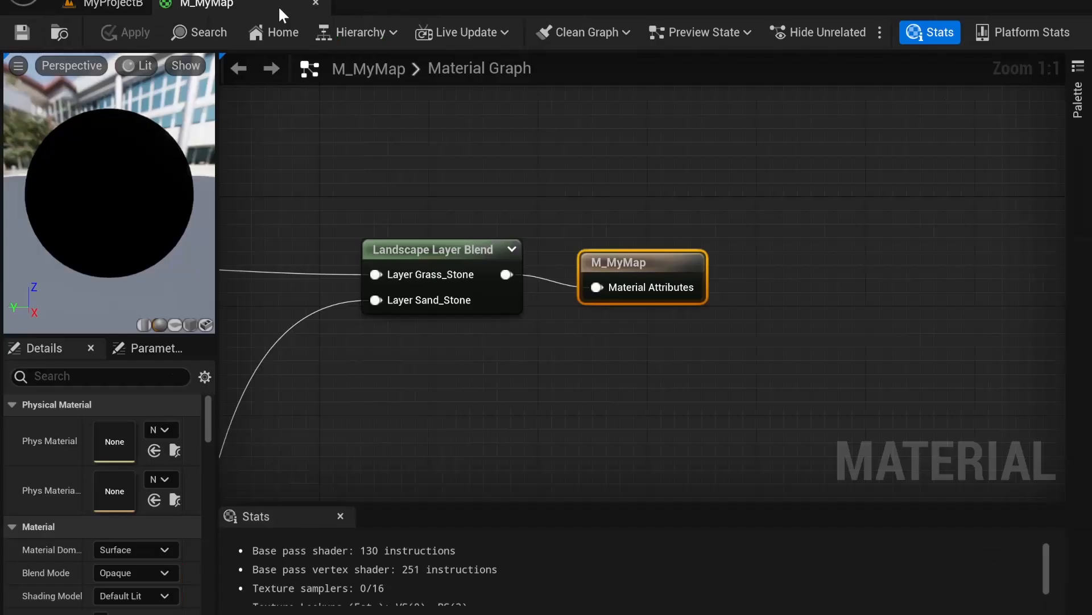
# Step: Set the Landscape Coords mapping scale for the sand textures to 5.692852
pyautogui.scroll(-3, 416, 154)
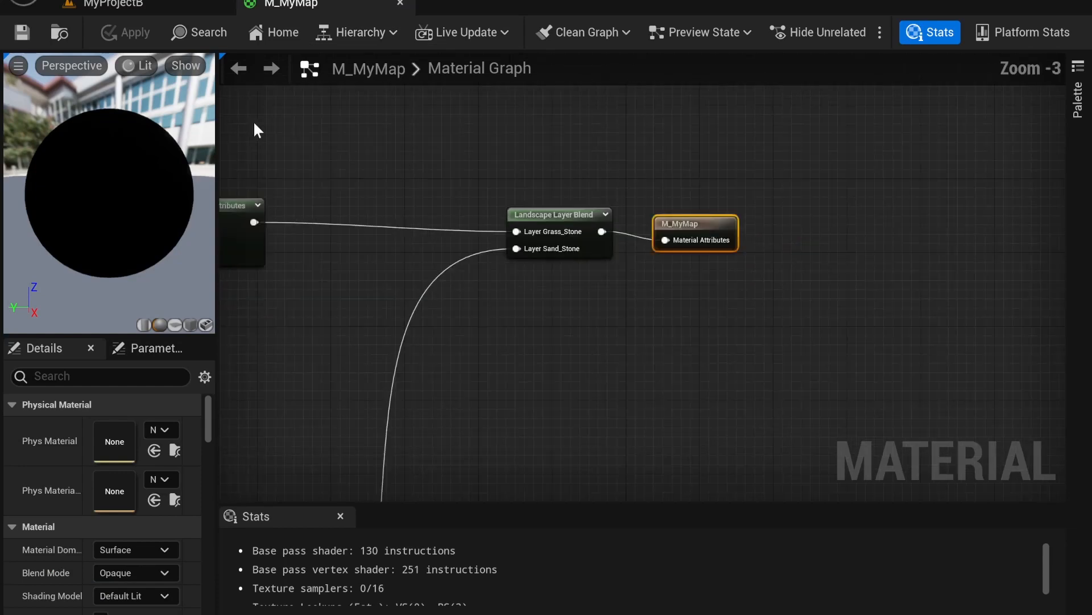
pyautogui.moveTo(254, 121); pyautogui.dragTo(504, 160, button='right')
pyautogui.scroll(-4, 505, 160)
pyautogui.moveTo(271, 132); pyautogui.dragTo(415, 160, button='right')
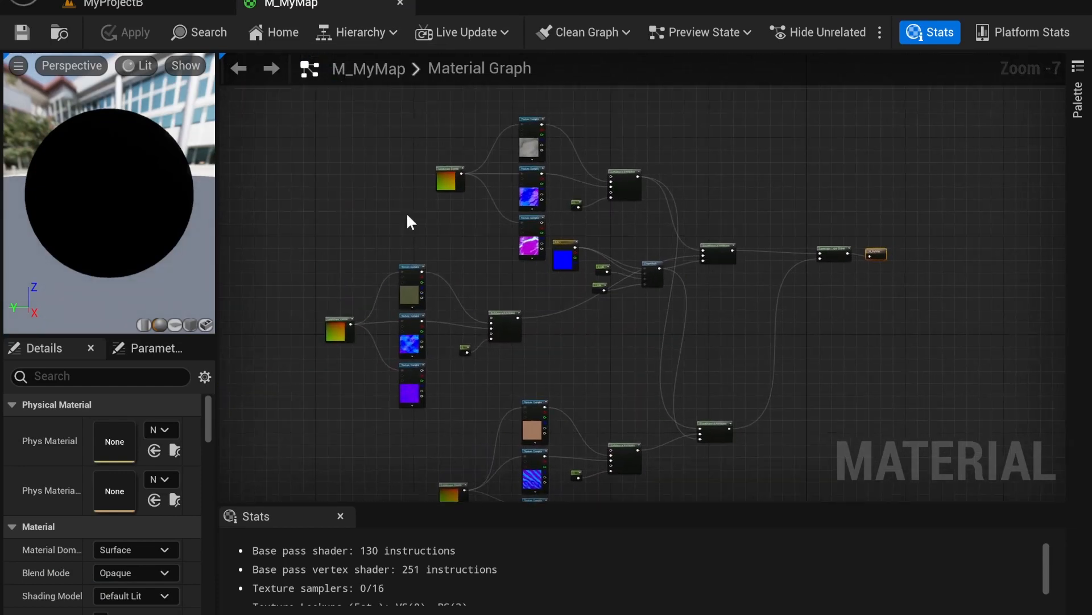
pyautogui.scroll(1, 407, 210)
pyautogui.moveTo(442, 416); pyautogui.dragTo(497, 279, button='right')
pyautogui.scroll(1, 498, 279)
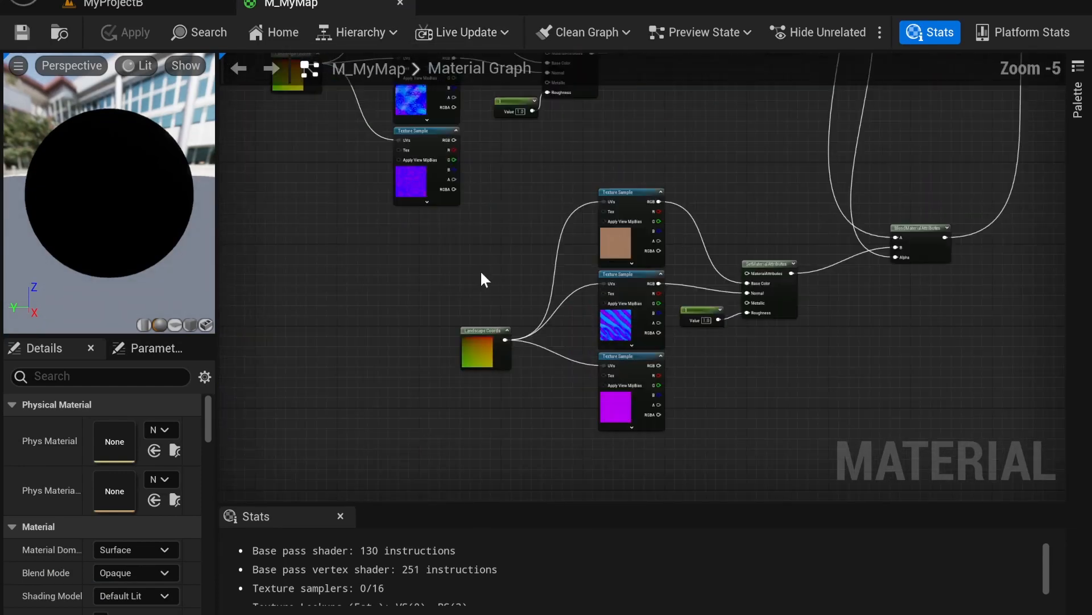
pyautogui.click(474, 331)
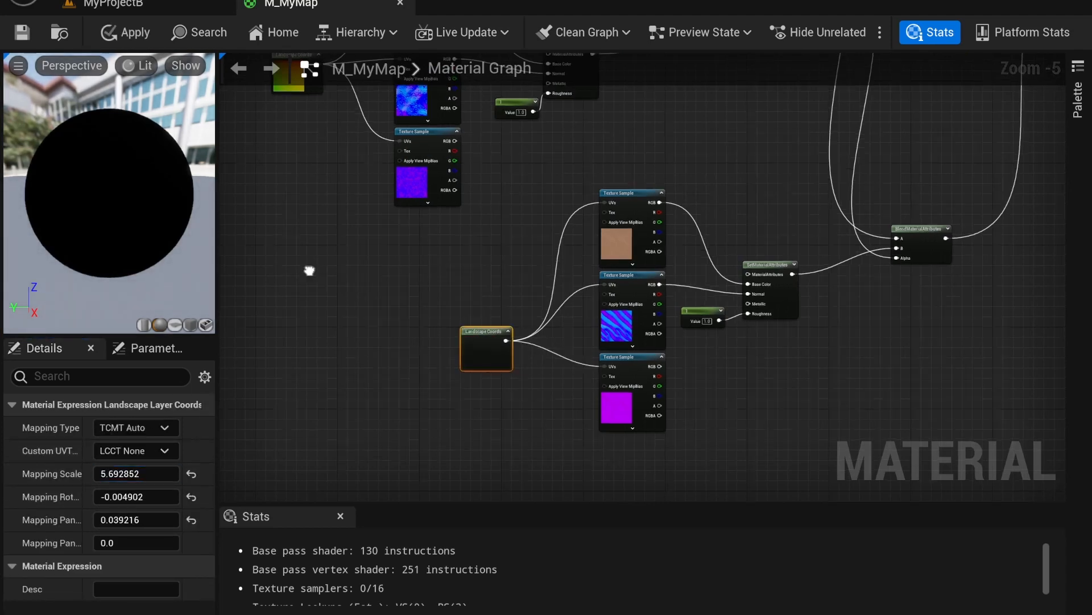
# Step: Set the Landscape Coords mapping scale for the rock textures to 8.469057, save the material and check the slope up close in the level
pyautogui.moveTo(305, 263); pyautogui.dragTo(235, 461, button='right')
pyautogui.moveTo(424, 128); pyautogui.dragTo(436, 331, button='right')
pyautogui.click(424, 254)
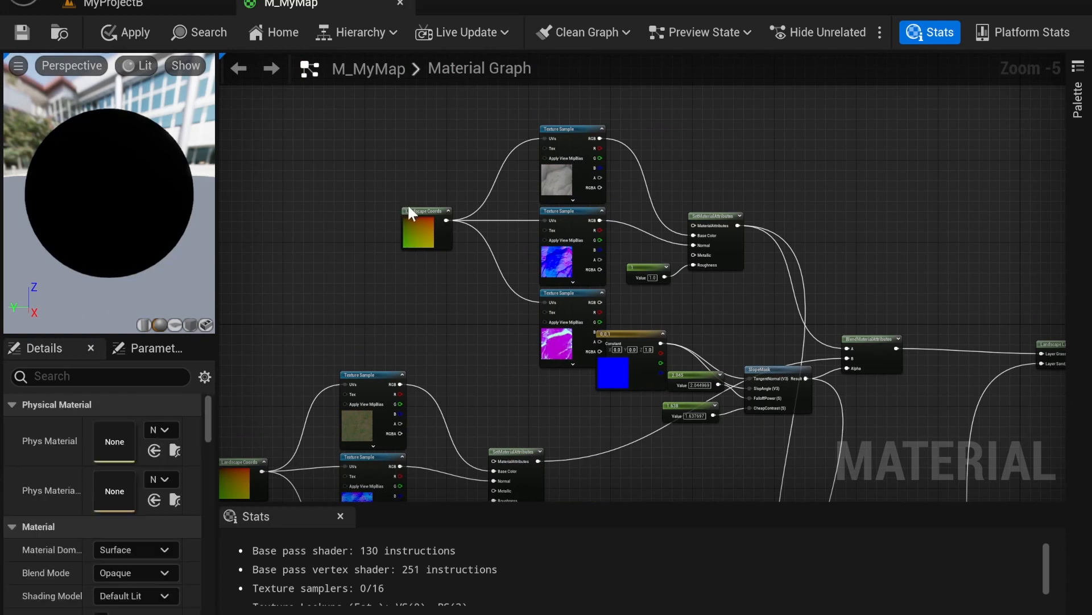
pyautogui.click(410, 209)
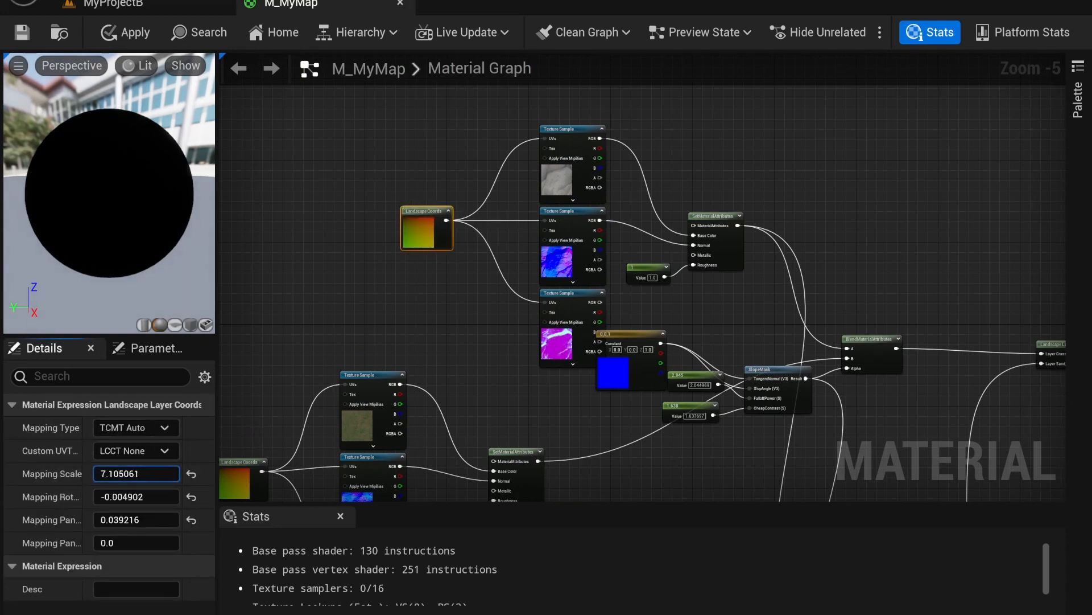
pyautogui.click(16, 36)
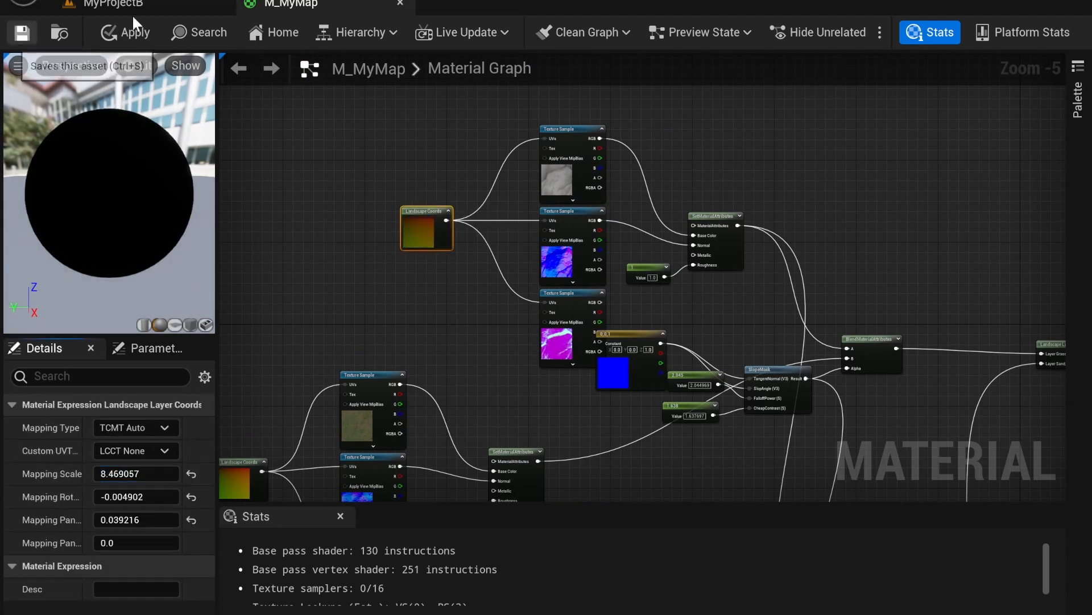
pyautogui.click(150, 1)
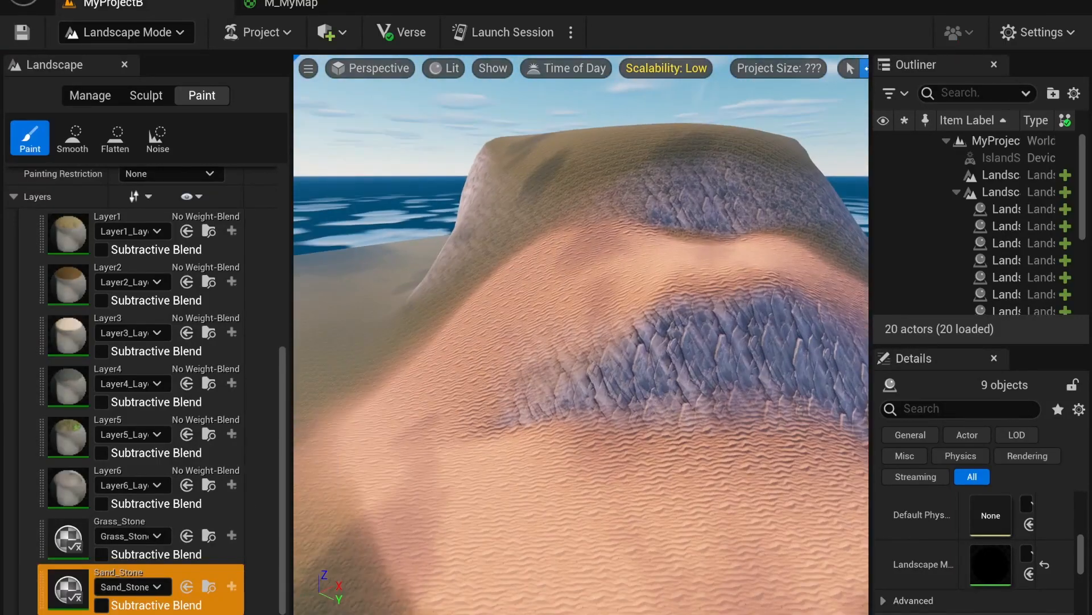
pyautogui.moveTo(581, 364); pyautogui.dragTo(722, 403, button='right')
pyautogui.moveTo(580, 210); pyautogui.dragTo(740, 228, button='right')
pyautogui.moveTo(581, 335)
pyautogui.mouseDown(button='right')
pyautogui.moveTo(490, 342)
pyautogui.moveTo(409, 324)
pyautogui.moveTo(455, 284)
pyautogui.moveTo(541, 381)
pyautogui.moveTo(535, 444)
pyautogui.moveTo(603, 478)
pyautogui.moveTo(620, 461)
pyautogui.moveTo(535, 398)
pyautogui.mouseUp(button='right')
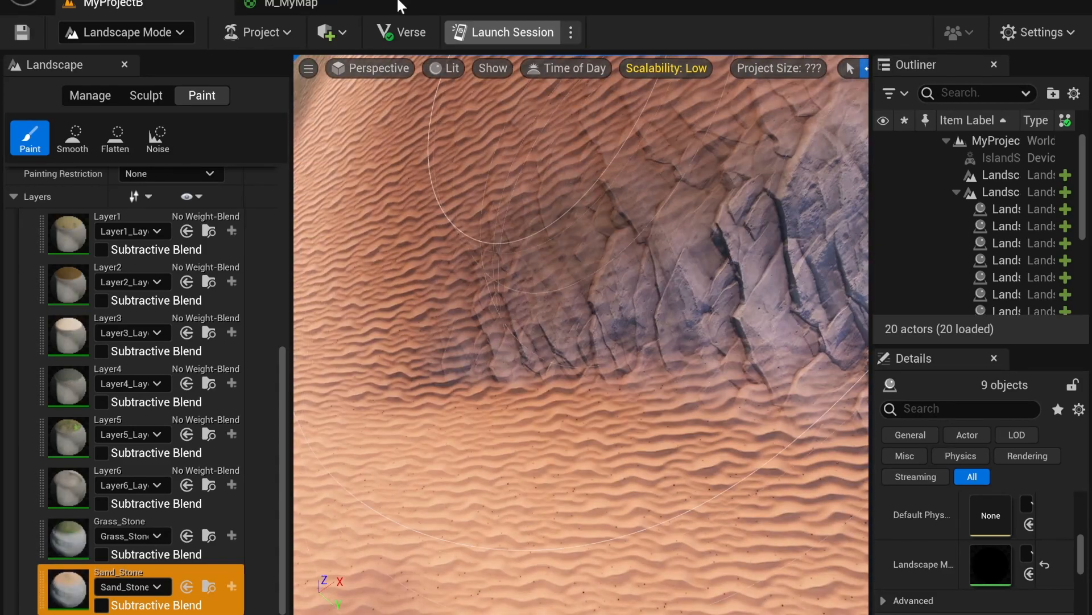
# Step: Set the Landscape Coords mapping scale for the sand textures to 19.358536, save the material and return to the level
pyautogui.click(322, 7)
pyautogui.moveTo(421, 356); pyautogui.dragTo(490, 57, button='right')
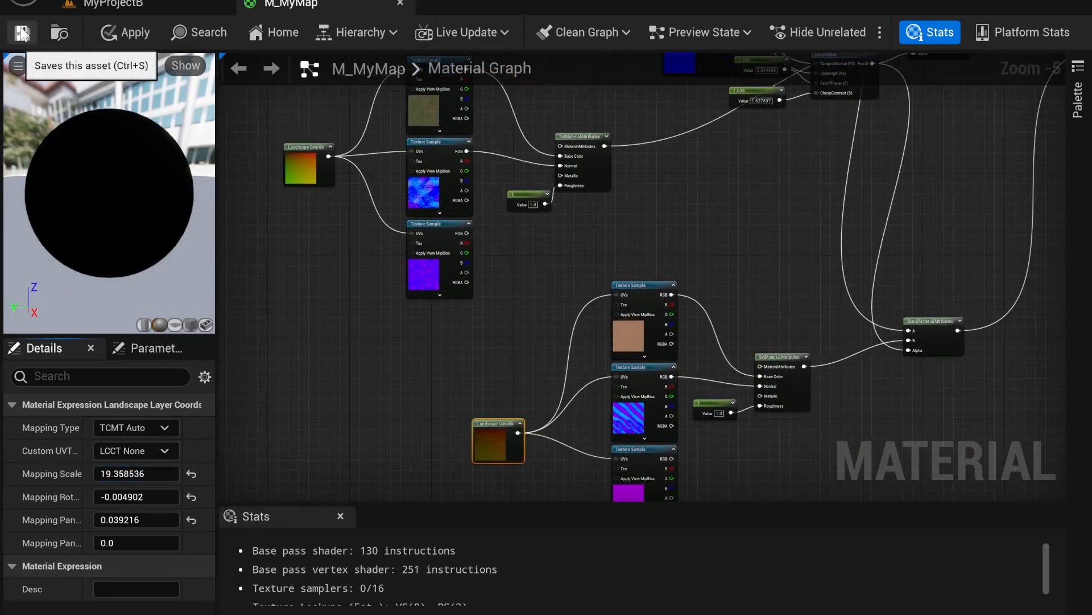
pyautogui.click(135, 6)
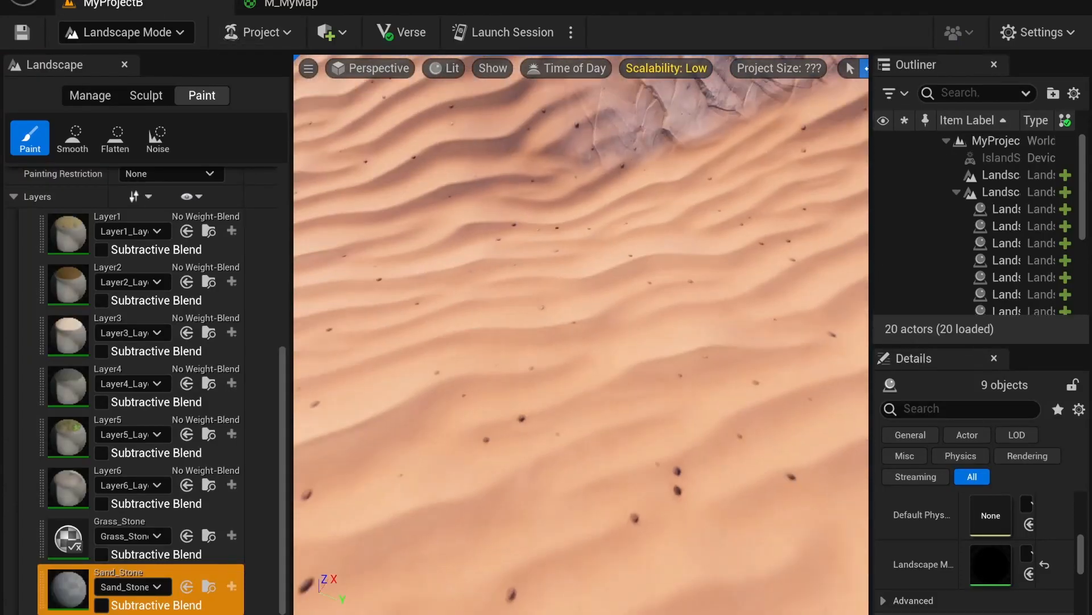
# Step: Examine the sand tiling on the mound and its transitions into the surrounding grass and rock, up close and from a distance
pyautogui.press('s')
pyautogui.moveTo(469, 344); pyautogui.dragTo(469, 273, button='right')
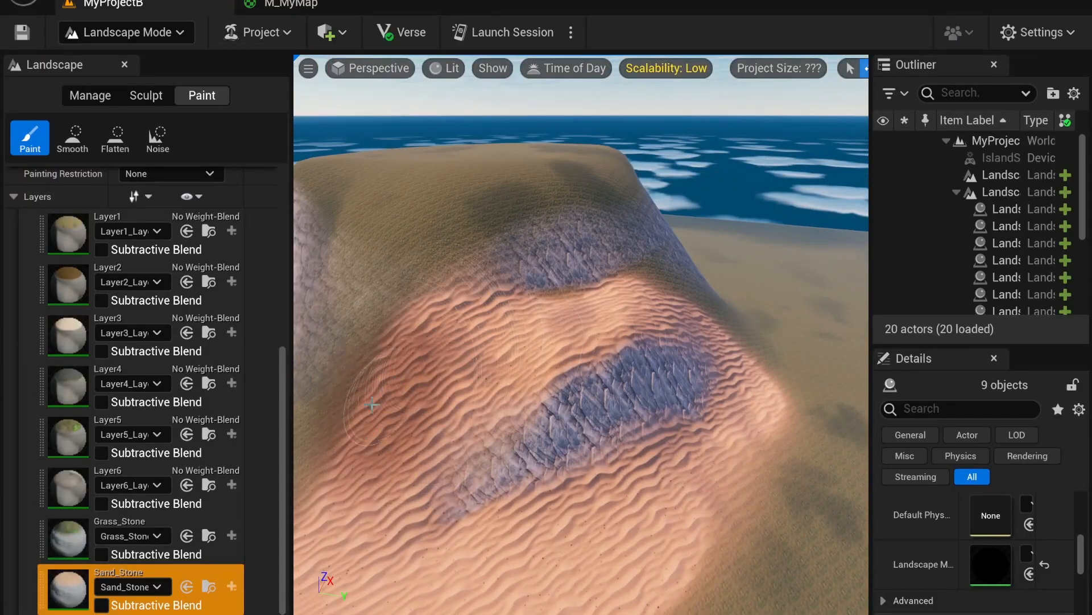
pyautogui.press('w')
pyautogui.moveTo(347, 443); pyautogui.dragTo(301, 444, button='right')
pyautogui.moveTo(454, 383); pyautogui.dragTo(419, 383, button='right')
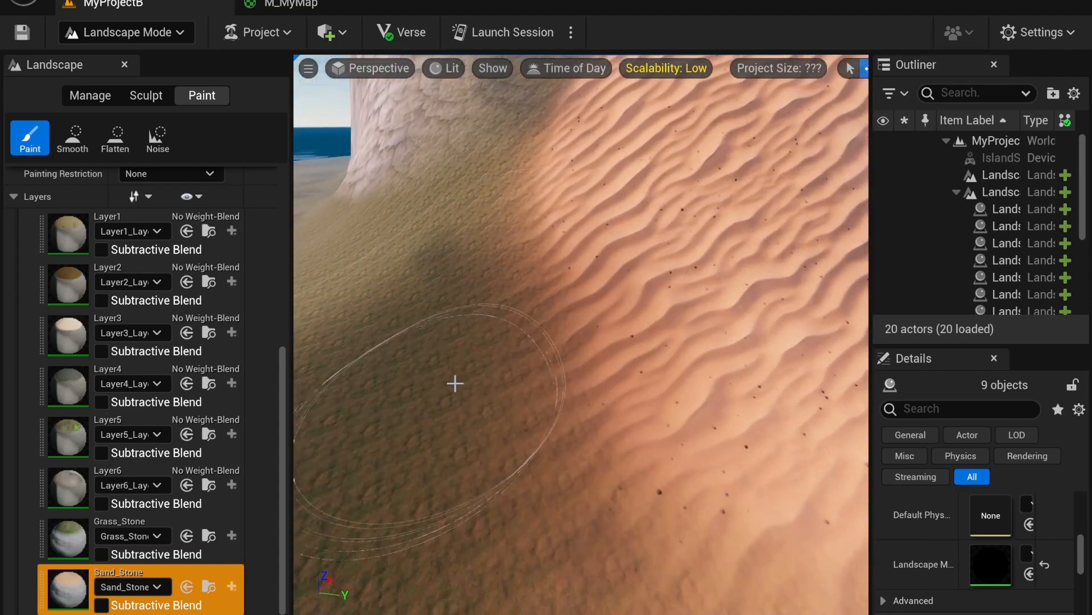
pyautogui.press('w')
pyautogui.moveTo(684, 356); pyautogui.dragTo(516, 348, button='right')
pyautogui.press('s')
pyautogui.press('w')
pyautogui.press('w')
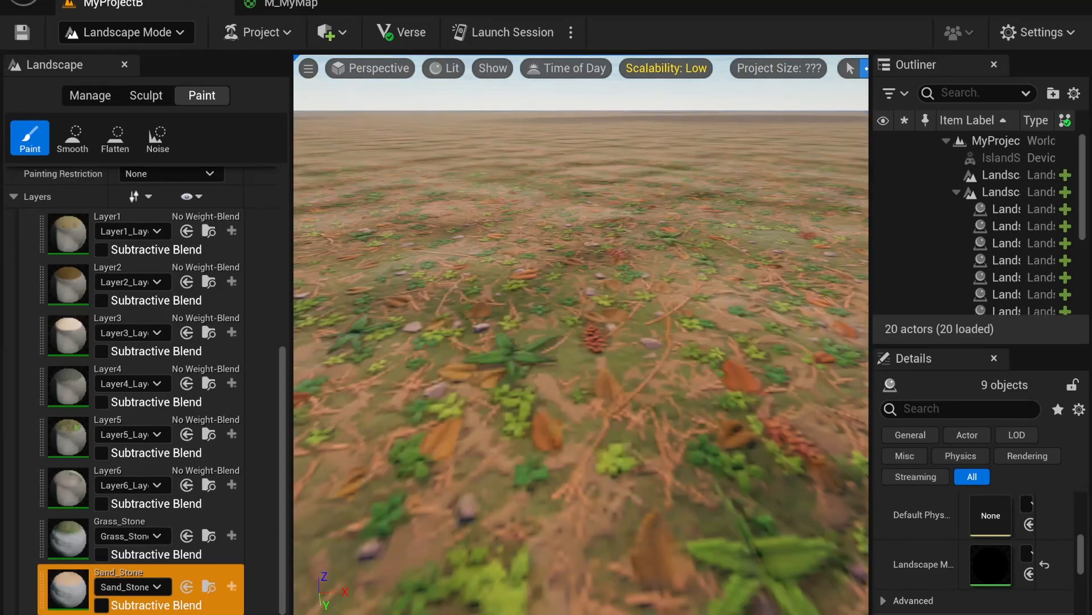
# Step: Examine the grass texture's detail and repetition across the flat island ground from near and far
pyautogui.press('s')
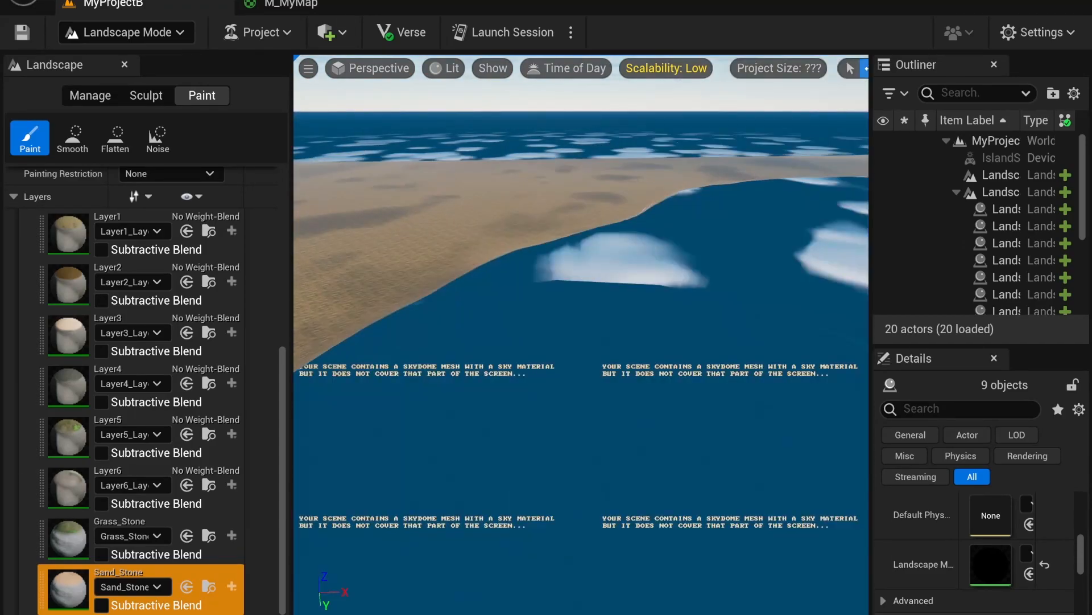
pyautogui.press('w')
pyautogui.moveTo(581, 335)
pyautogui.mouseDown(button='right')
pyautogui.moveTo(591, 364)
pyautogui.moveTo(596, 328)
pyautogui.mouseUp(button='right')
pyautogui.press('s')
pyautogui.press('w')
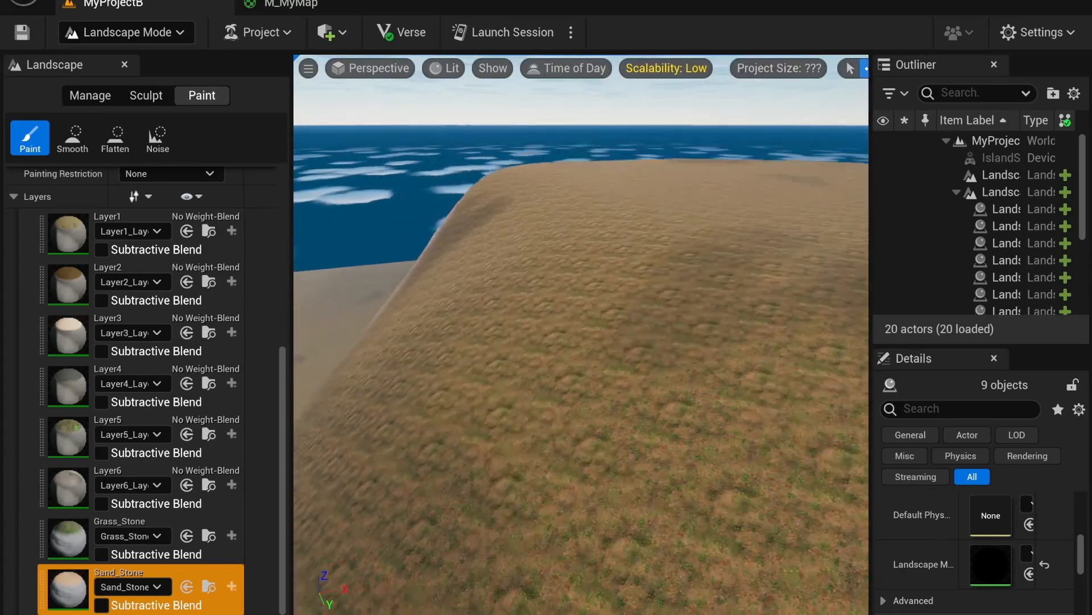
pyautogui.press('w')
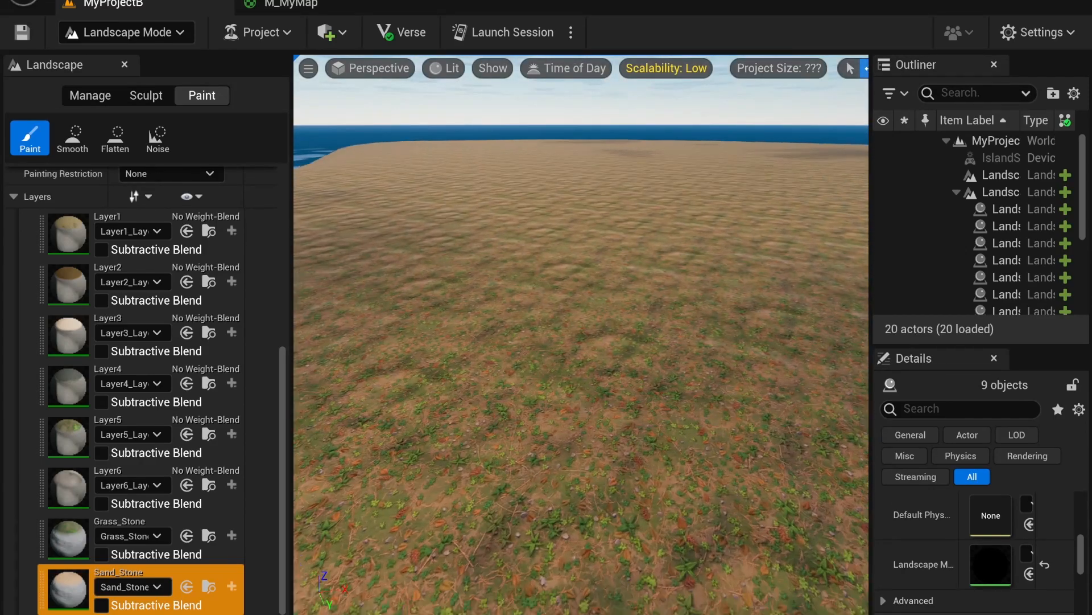
pyautogui.press('s')
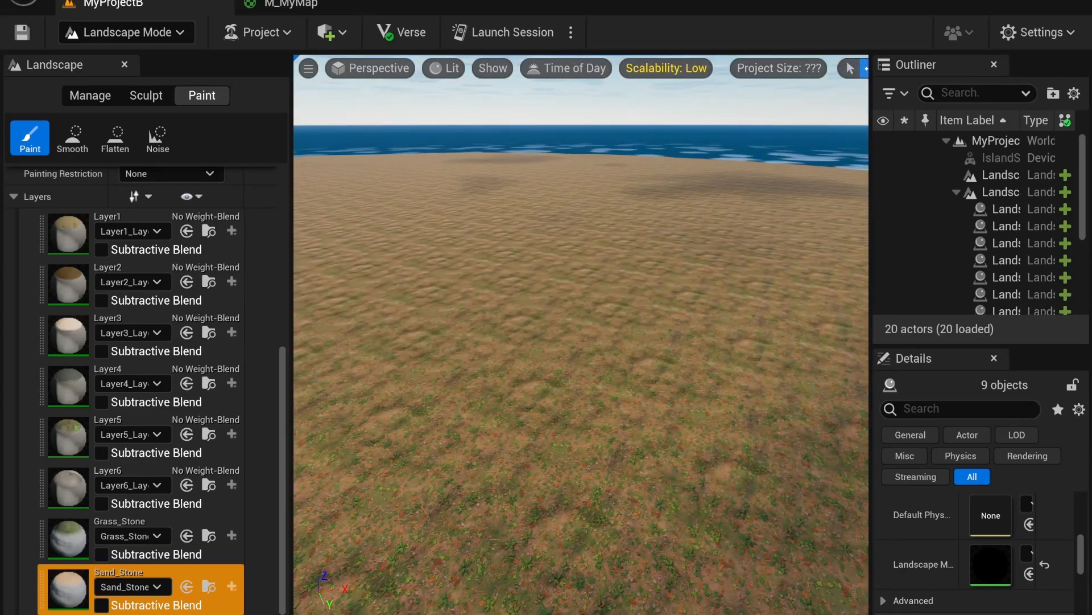
pyautogui.press('w')
pyautogui.moveTo(581, 334); pyautogui.dragTo(654, 370, button='right')
pyautogui.press('s')
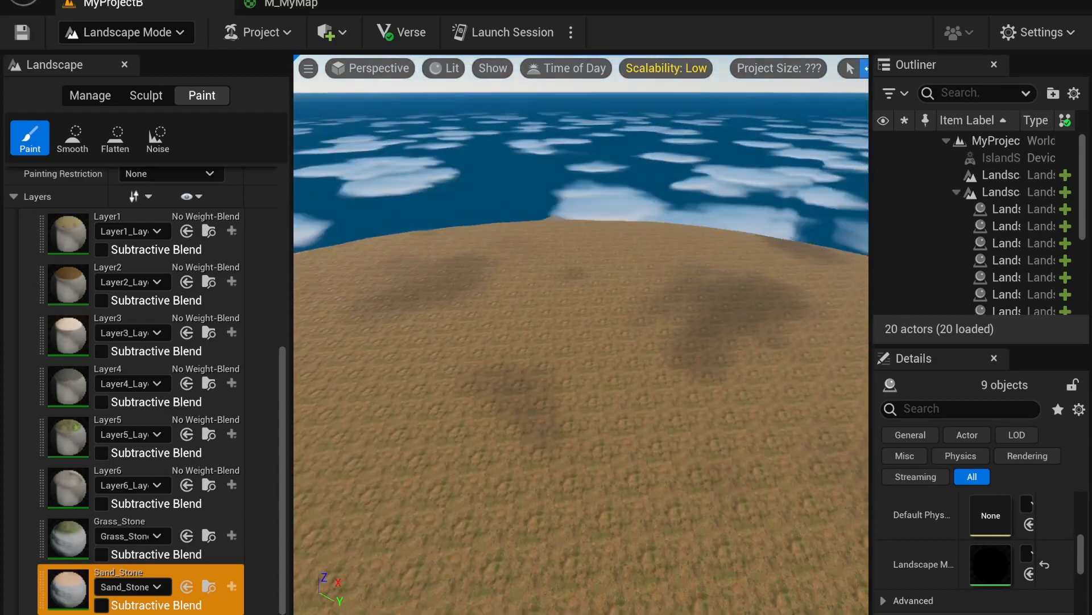
pyautogui.press('s')
# Step: Examine how the SlopeMask and both BlendMaterialAttributes nodes feed the Grass_Stone and Sand_Stone inputs of the Landscape Layer Blend in M_MyMap
pyautogui.click(339, 3)
pyautogui.moveTo(577, 328); pyautogui.dragTo(493, 199, button='right')
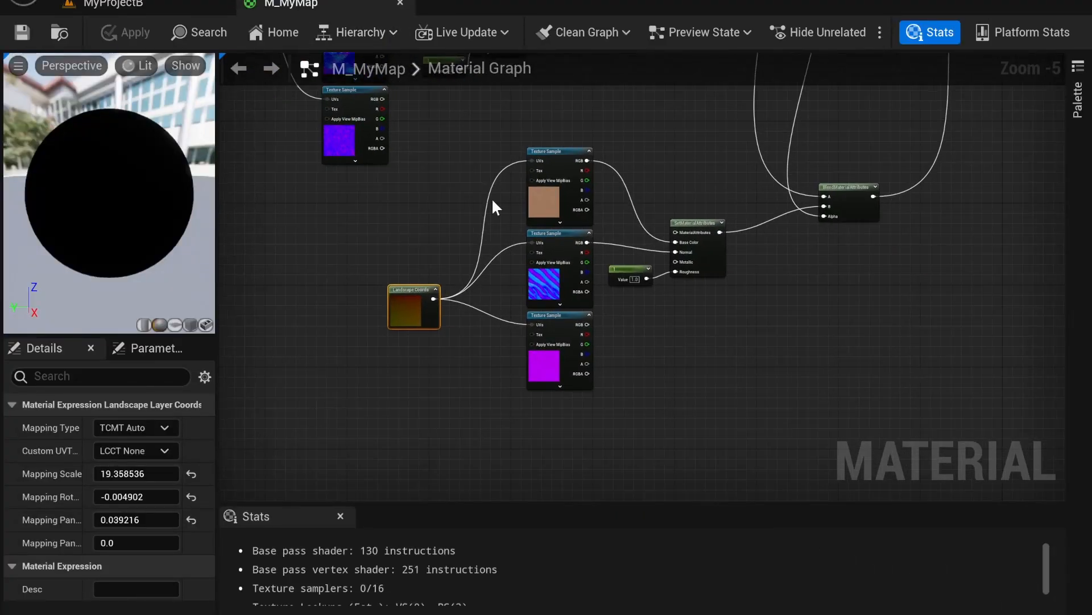
pyautogui.scroll(-2, 749, 312)
pyautogui.moveTo(747, 322); pyautogui.dragTo(590, 322, button='right')
pyautogui.scroll(2, 562, 362)
pyautogui.moveTo(565, 374); pyautogui.dragTo(535, 389, button='right')
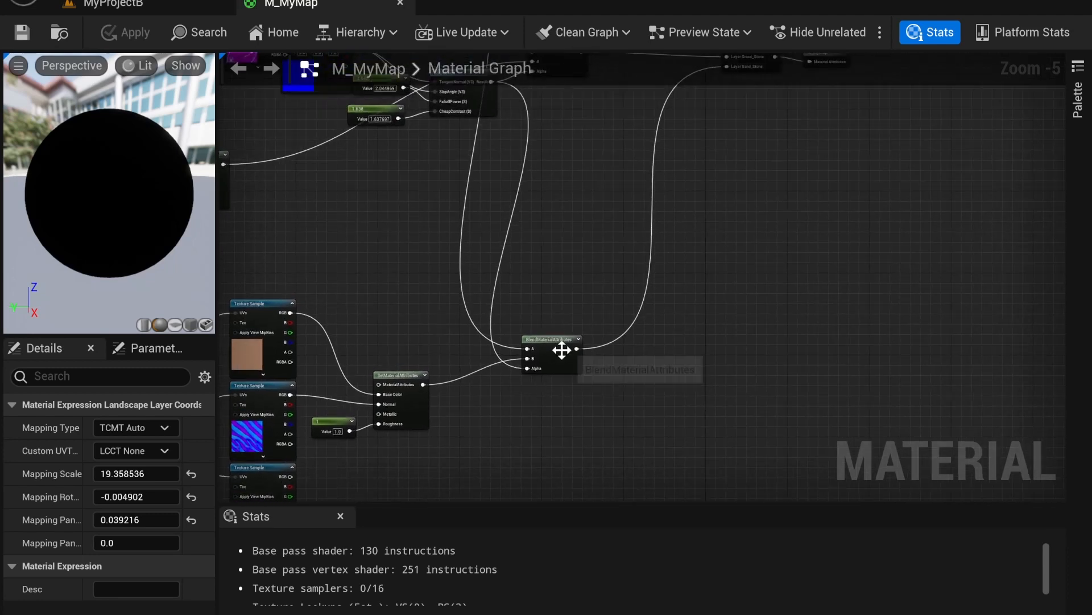
pyautogui.moveTo(581, 247); pyautogui.dragTo(601, 381, button='right')
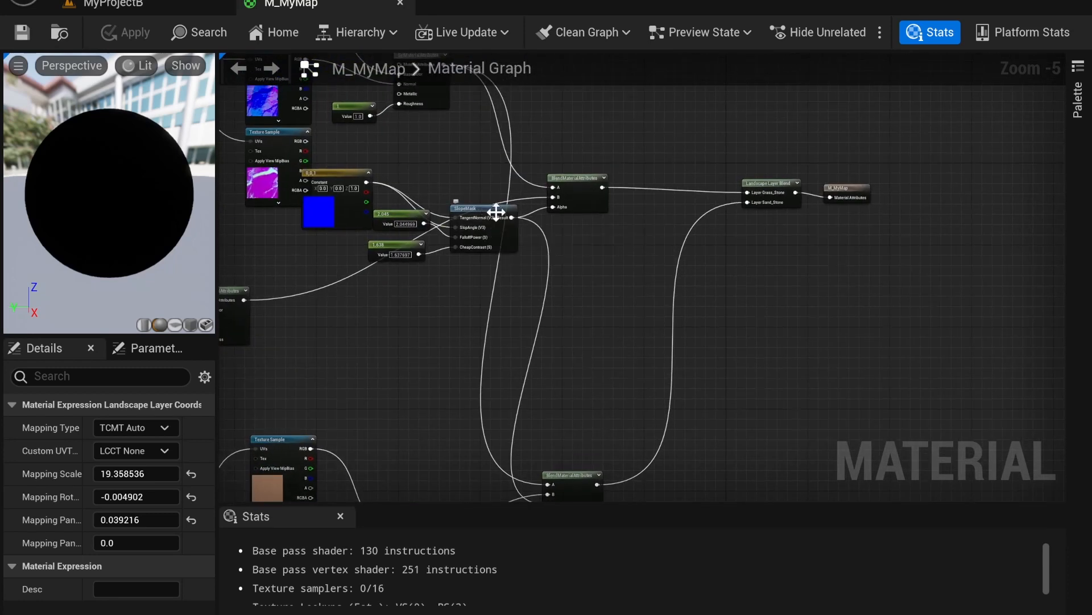
pyautogui.moveTo(496, 211); pyautogui.dragTo(624, 440, button='right')
pyautogui.moveTo(634, 319); pyautogui.dragTo(537, 86, button='right')
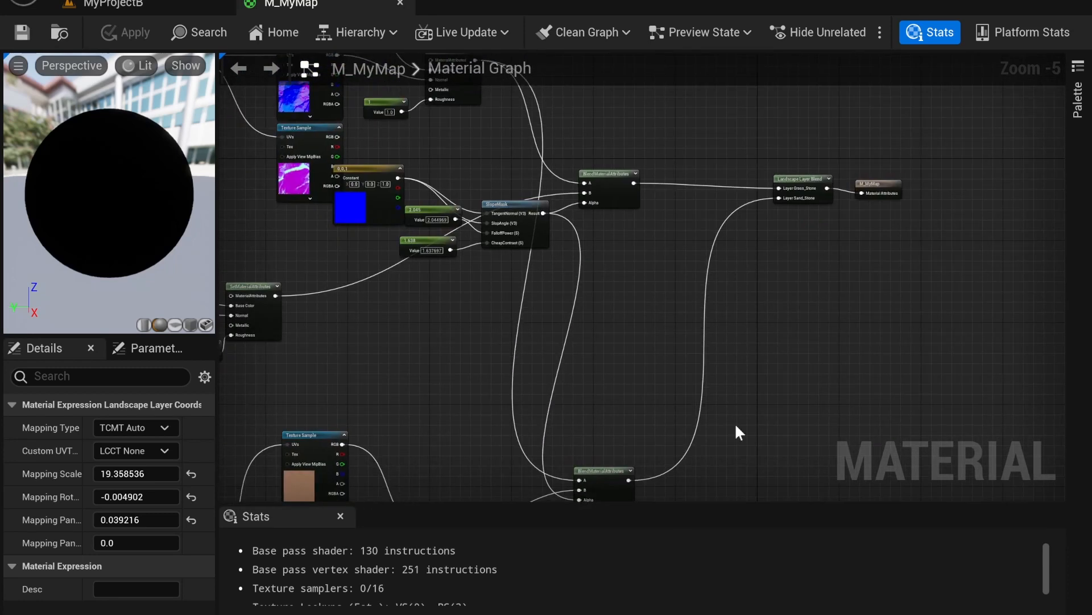
pyautogui.moveTo(541, 199); pyautogui.dragTo(700, 363, button='right')
pyautogui.moveTo(742, 285); pyautogui.dragTo(568, 71, button='right')
pyautogui.moveTo(679, 335); pyautogui.dragTo(572, 421, button='right')
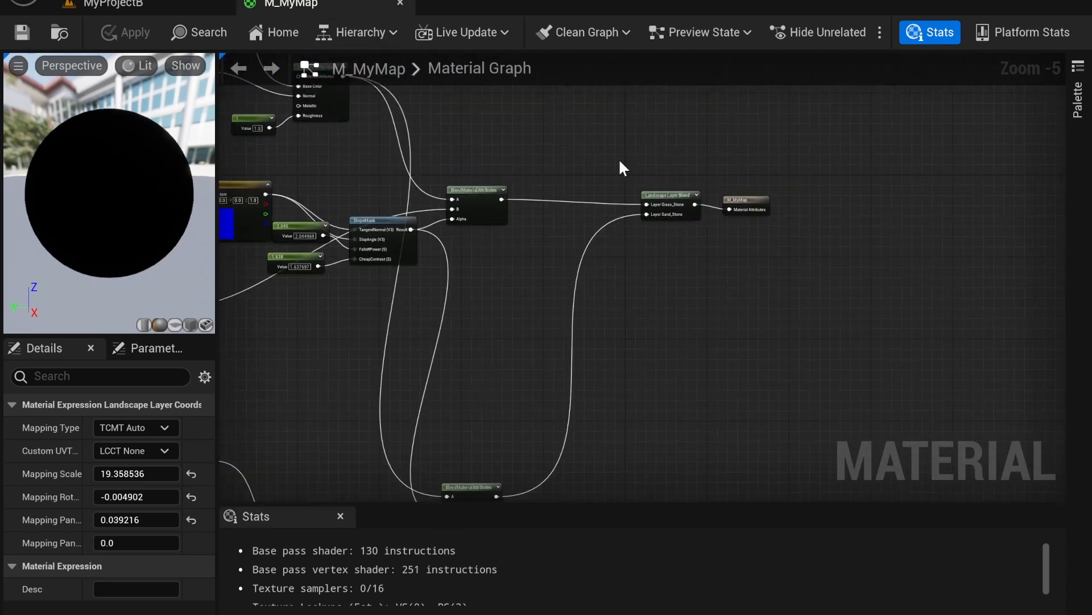
pyautogui.moveTo(689, 196); pyautogui.dragTo(666, 158, button='right')
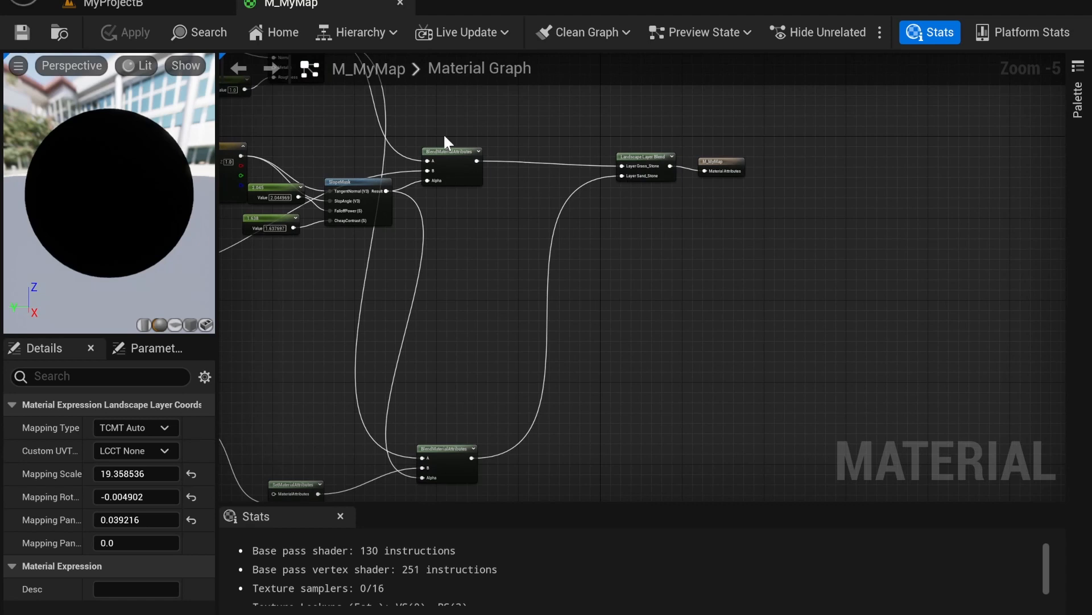
# Step: Paint the Sand_Stone layer along the foot of the mound's large rocky slope and around its corner toward the existing sand patch
pyautogui.click(121, 7)
pyautogui.moveTo(455, 295)
pyautogui.mouseDown(button='right')
pyautogui.moveTo(455, 265)
pyautogui.moveTo(575, 250)
pyautogui.moveTo(500, 302)
pyautogui.moveTo(643, 262)
pyautogui.moveTo(541, 239)
pyautogui.moveTo(631, 273)
pyautogui.moveTo(500, 268)
pyautogui.moveTo(639, 342)
pyautogui.mouseUp(button='right')
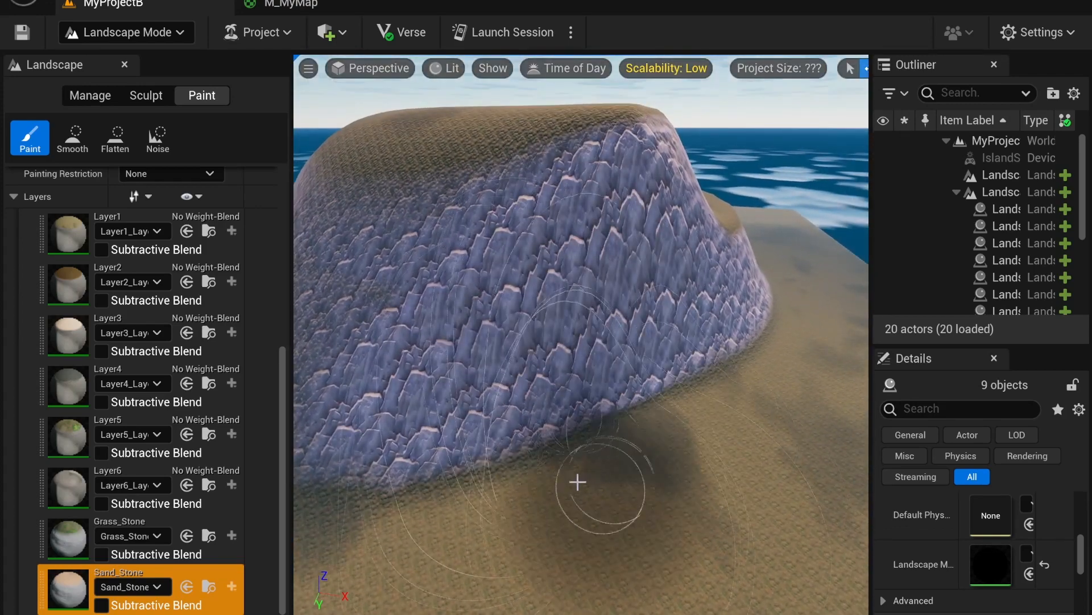
pyautogui.moveTo(550, 450)
pyautogui.mouseDown()
pyautogui.moveTo(617, 480)
pyautogui.moveTo(639, 449)
pyautogui.moveTo(713, 401)
pyautogui.moveTo(597, 456)
pyautogui.moveTo(409, 501)
pyautogui.moveTo(455, 484)
pyautogui.moveTo(736, 457)
pyautogui.moveTo(785, 376)
pyautogui.moveTo(794, 310)
pyautogui.moveTo(777, 298)
pyautogui.moveTo(680, 434)
pyautogui.mouseUp()
pyautogui.moveTo(681, 434); pyautogui.dragTo(578, 449, button='right')
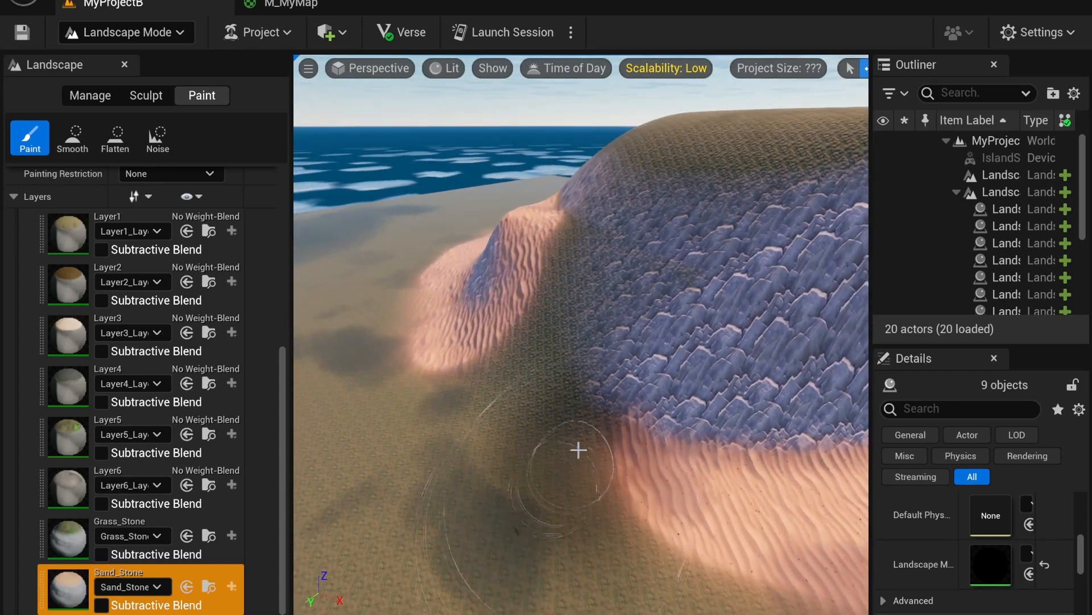
pyautogui.moveTo(578, 449)
pyautogui.mouseDown()
pyautogui.moveTo(629, 451)
pyautogui.moveTo(597, 441)
pyautogui.mouseUp()
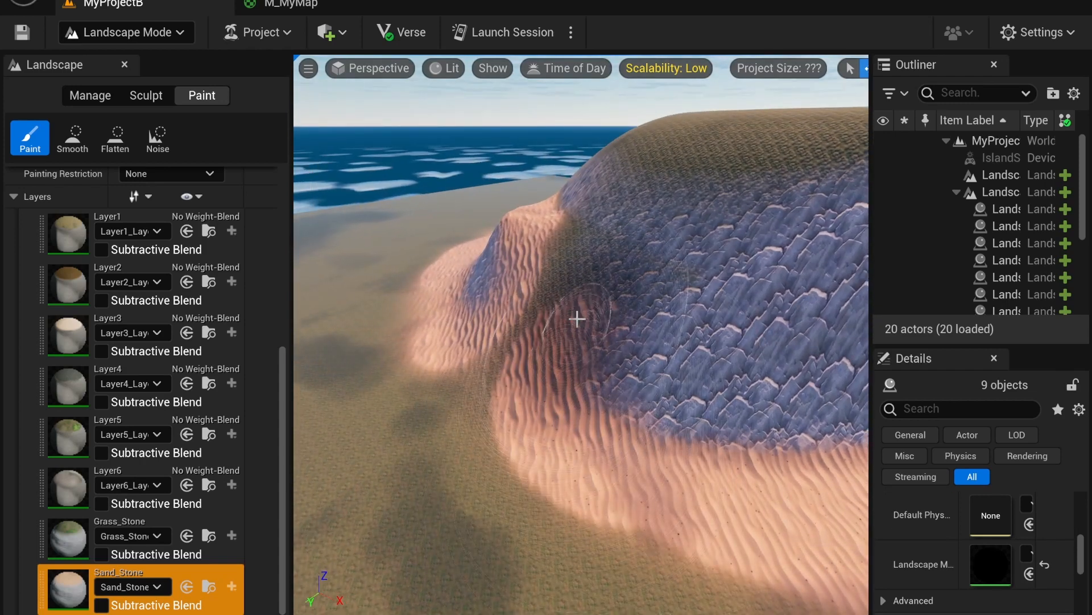
pyautogui.moveTo(577, 319)
pyautogui.mouseDown()
pyautogui.moveTo(569, 264)
pyautogui.moveTo(519, 317)
pyautogui.moveTo(515, 366)
pyautogui.moveTo(470, 348)
pyautogui.moveTo(483, 415)
pyautogui.moveTo(415, 424)
pyautogui.mouseUp()
pyautogui.moveTo(415, 424)
pyautogui.mouseDown(button='right')
pyautogui.moveTo(512, 424)
pyautogui.moveTo(483, 396)
pyautogui.mouseUp(button='right')
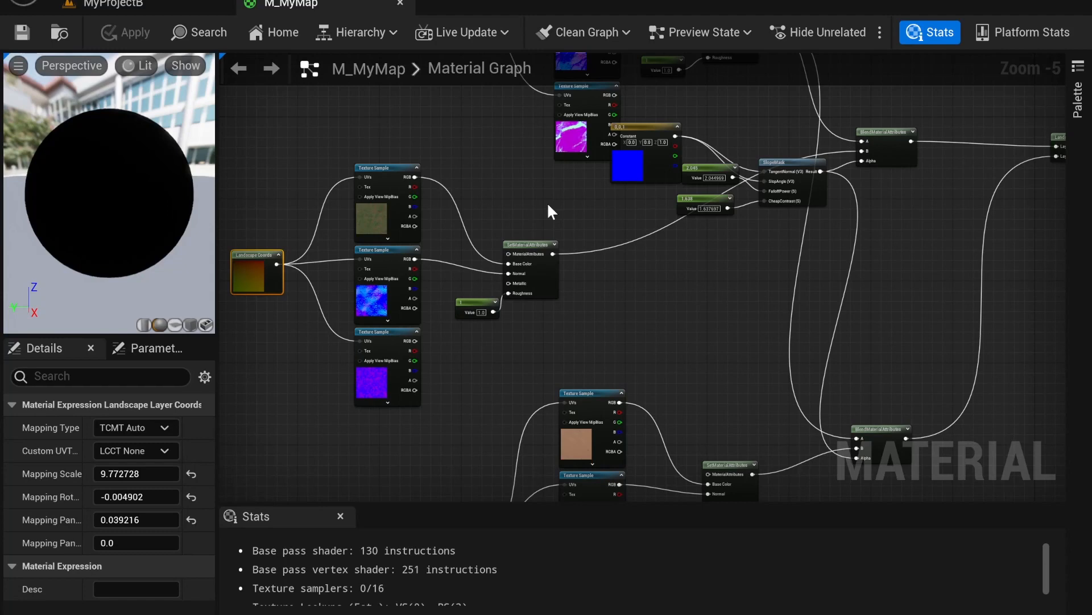
# Step: Spread out the grass nodes in M_MyMap, moving SetMaterialAttributes and its roughness constant away from the three Texture Samples
pyautogui.moveTo(489, 172); pyautogui.dragTo(523, 137, button='right')
pyautogui.moveTo(543, 215); pyautogui.dragTo(648, 219)
pyautogui.moveTo(529, 166); pyautogui.dragTo(532, 213, button='right')
pyautogui.click(562, 243)
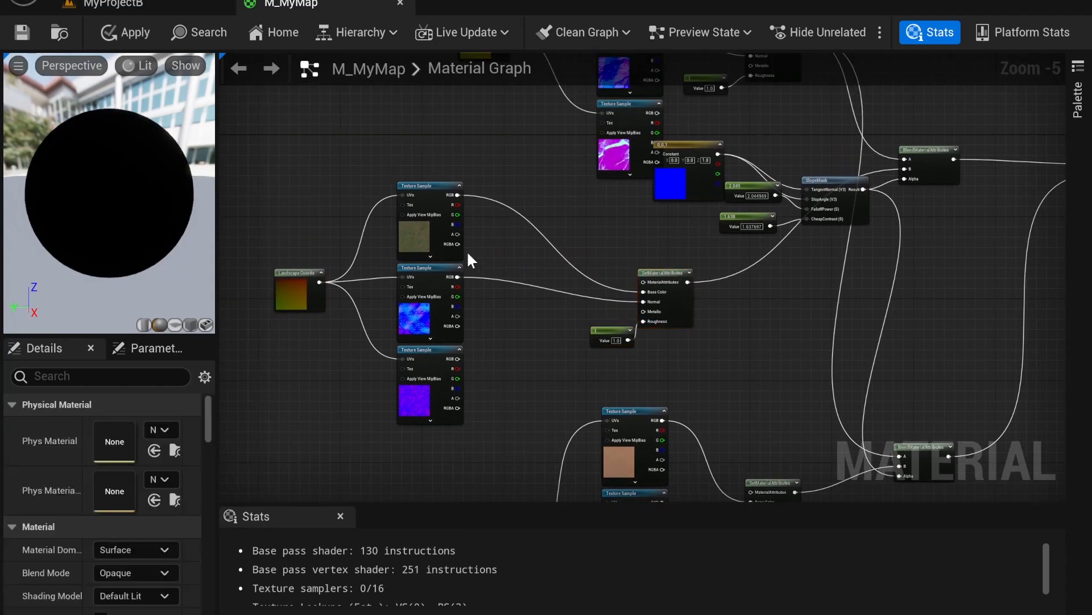
pyautogui.moveTo(411, 216); pyautogui.dragTo(396, 195)
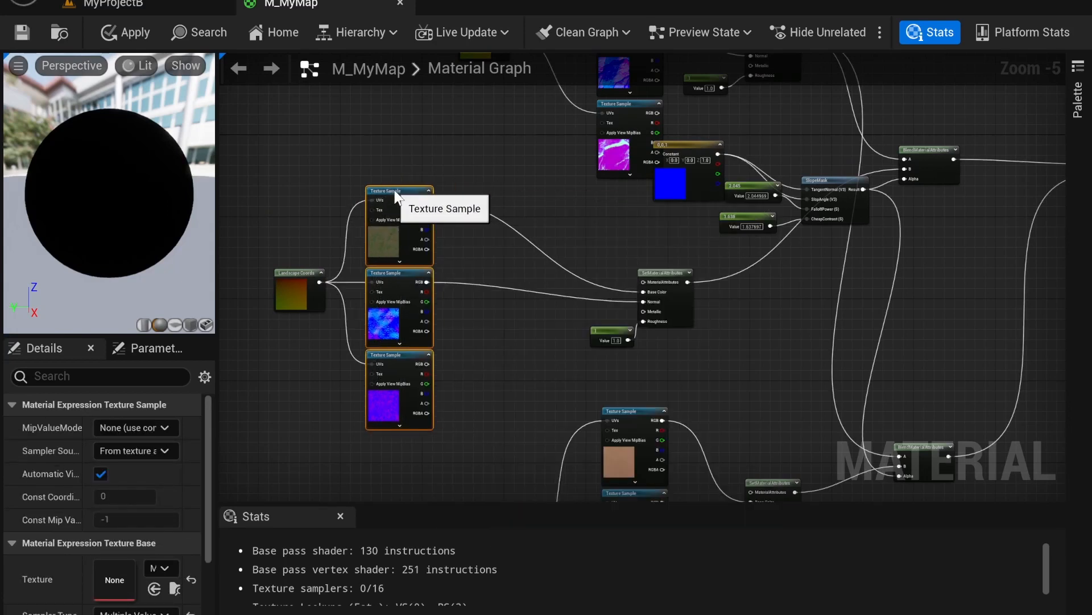
pyautogui.click(576, 255)
# Step: Insert a Multiply node between the RGB output of the grass color Texture Sample and the Base Color input of SetMaterialAttributes
pyautogui.click(525, 277)
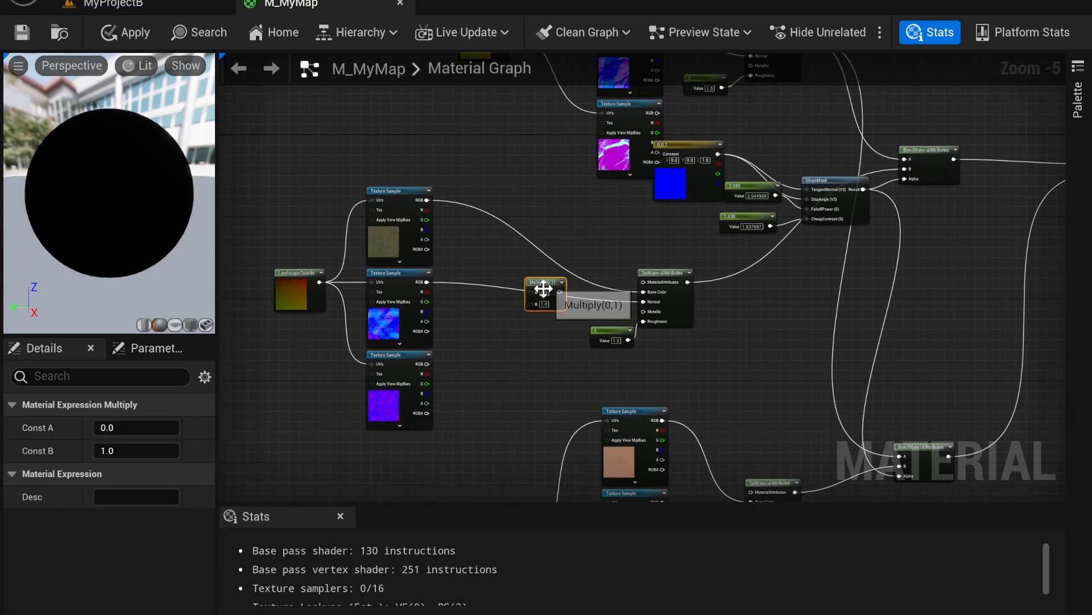
pyautogui.click(538, 274)
pyautogui.moveTo(541, 279); pyautogui.dragTo(541, 214)
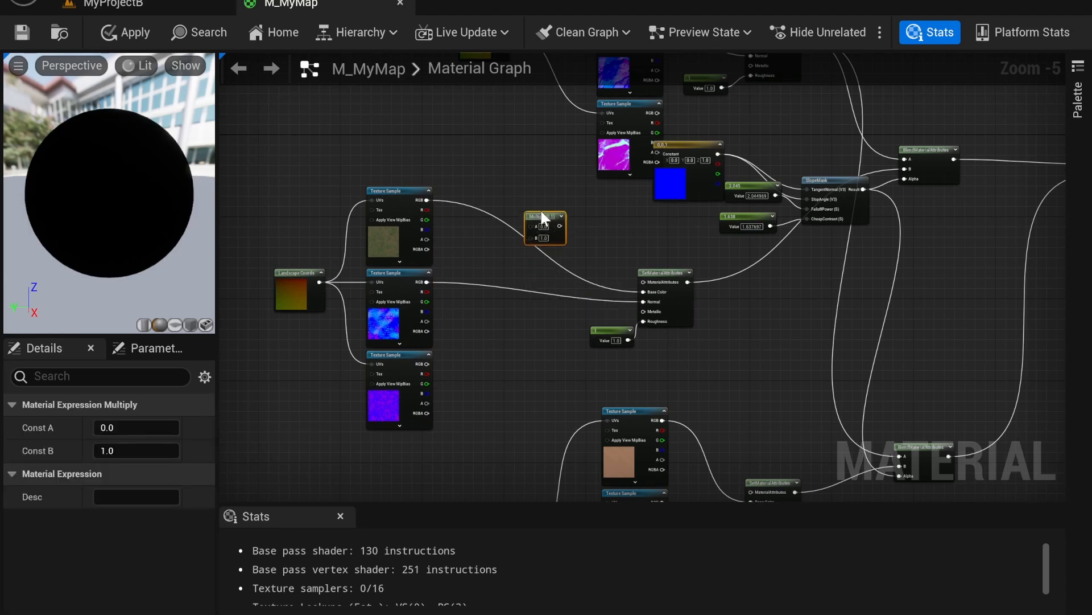
pyautogui.moveTo(428, 200); pyautogui.dragTo(532, 226)
pyautogui.moveTo(662, 282)
pyautogui.mouseDown()
pyautogui.moveTo(648, 278)
pyautogui.moveTo(643, 292)
pyautogui.mouseUp()
pyautogui.click(500, 301)
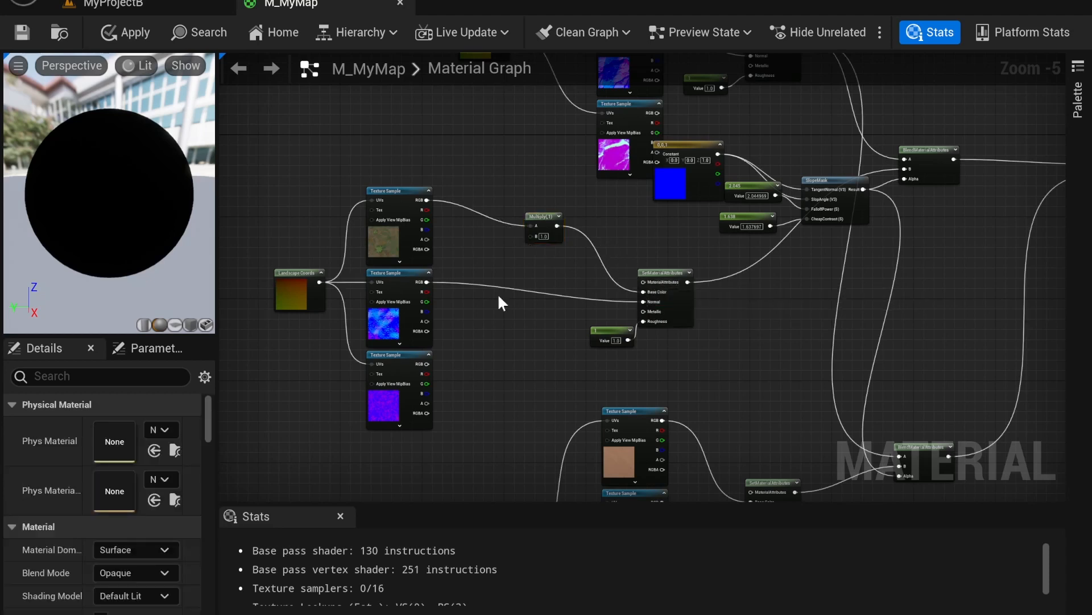
# Step: Add a pink Constant3Vector (R 0.857843, G 0.210784, B 0.578431) and connect it to the B input of the grass color Multiply
pyautogui.click(466, 240)
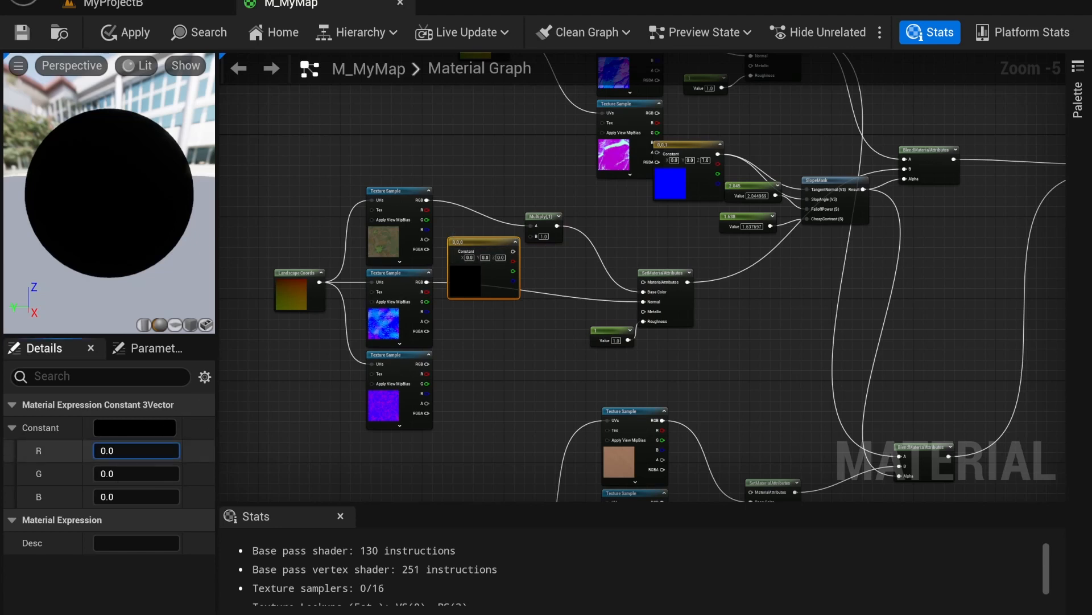
pyautogui.moveTo(105, 474)
pyautogui.mouseDown()
pyautogui.moveTo(122, 474)
pyautogui.moveTo(99, 501)
pyautogui.moveTo(112, 498)
pyautogui.moveTo(111, 474)
pyautogui.mouseUp()
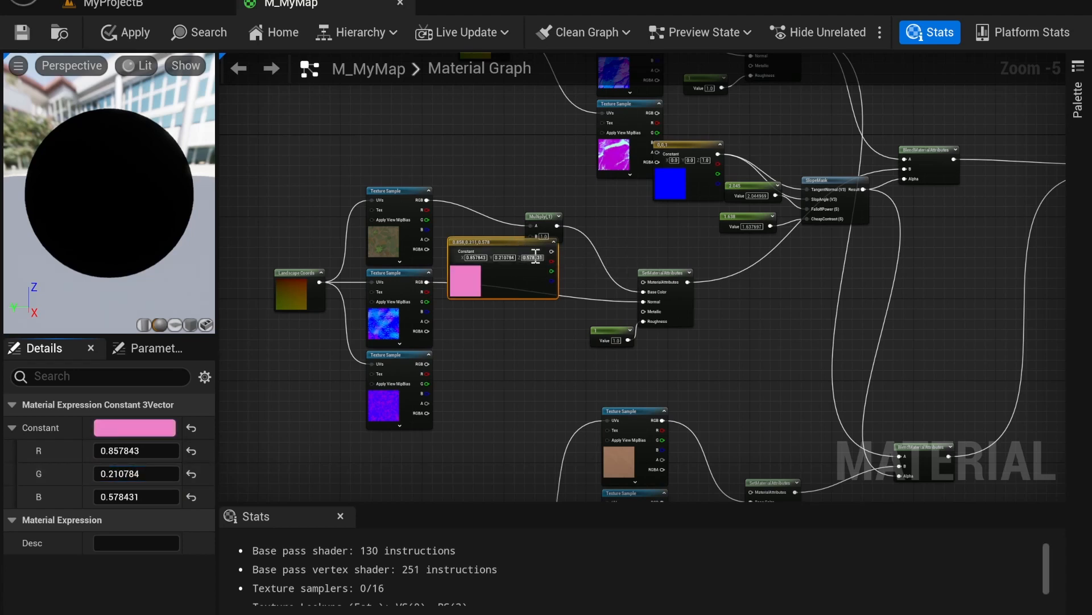
pyautogui.moveTo(499, 237); pyautogui.dragTo(534, 235)
pyautogui.click(473, 140)
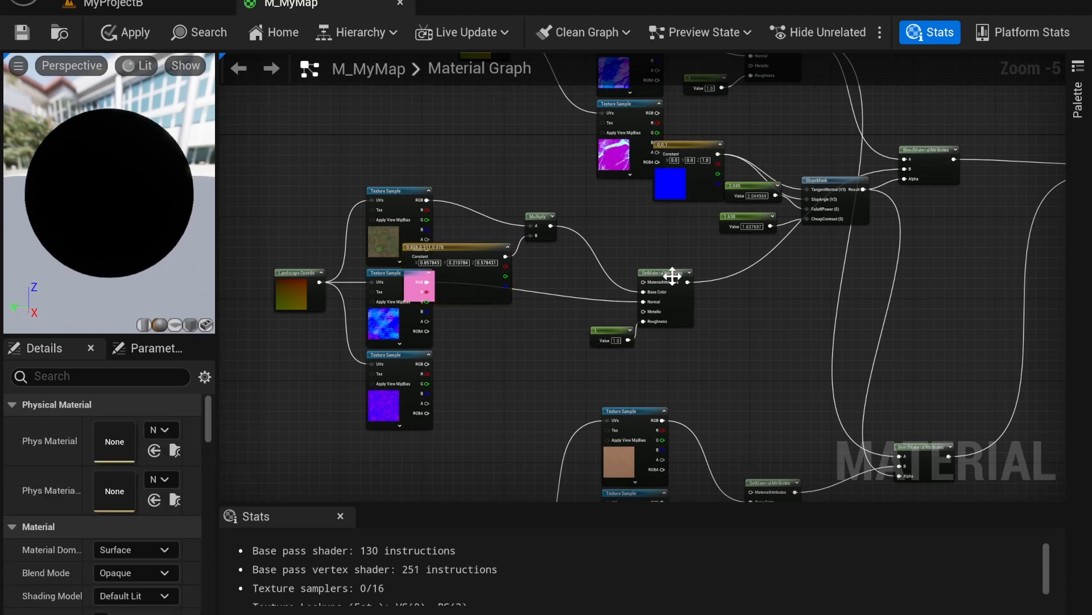
# Step: Preview the grass SetMaterialAttributes node on the sphere and inspect the tinted surface up close
pyautogui.click(673, 272)
pyautogui.rightClick(672, 274)
pyautogui.click(716, 309)
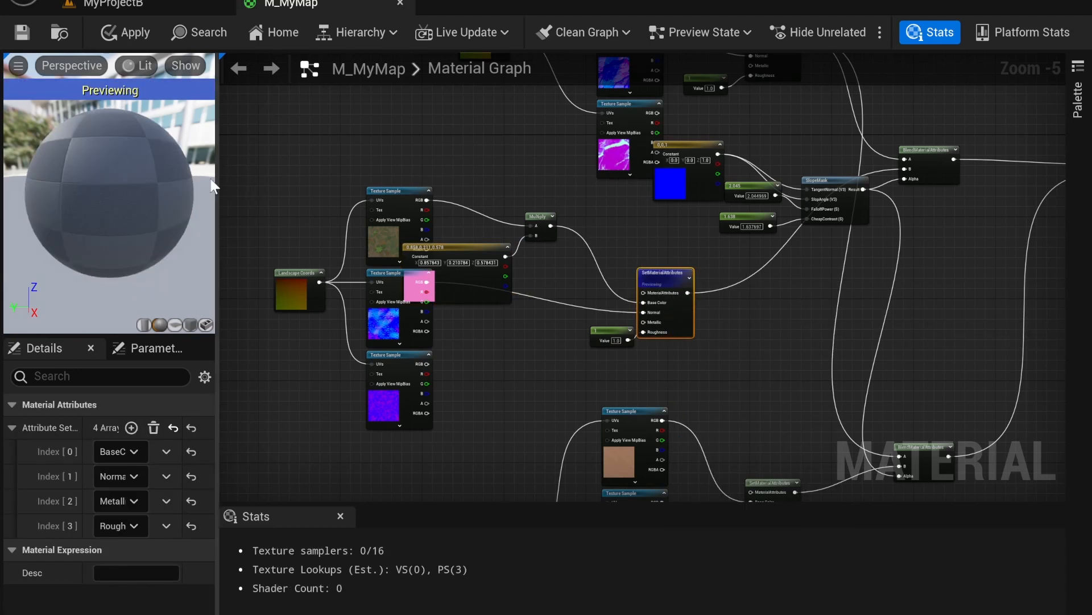
pyautogui.scroll(-3, 131, 166)
pyautogui.scroll(6, 137, 157)
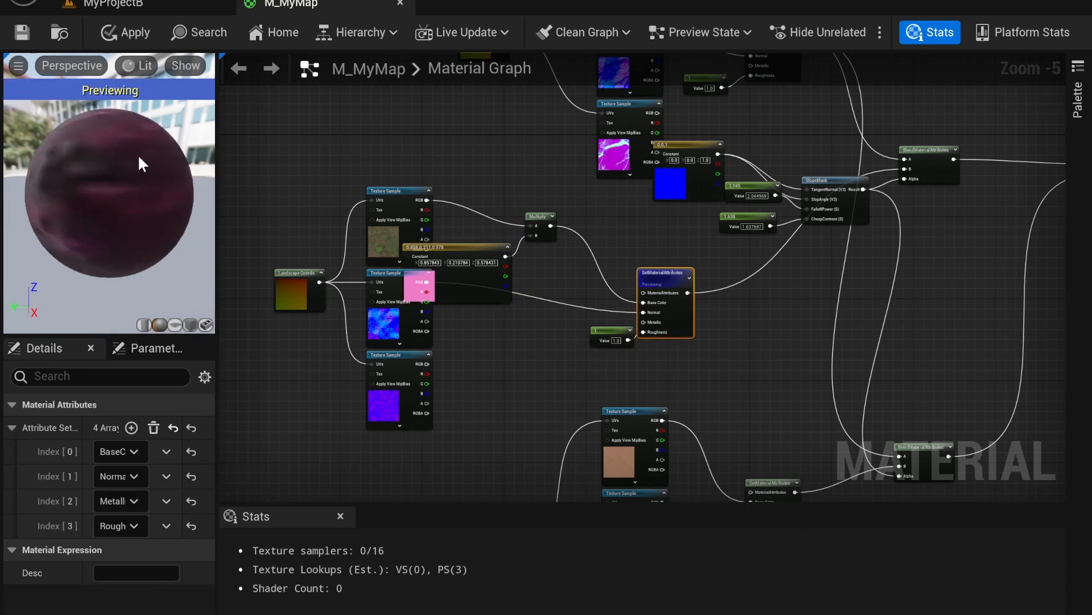
pyautogui.scroll(-3, 136, 164)
pyautogui.moveTo(134, 166)
pyautogui.mouseDown(button='middle')
pyautogui.moveTo(208, 216)
pyautogui.moveTo(138, 152)
pyautogui.mouseUp(button='middle')
# Step: Apply the M_MyMap changes and return to the MyProjectB level to view the tinted grass on the landscape
pyautogui.click(115, 34)
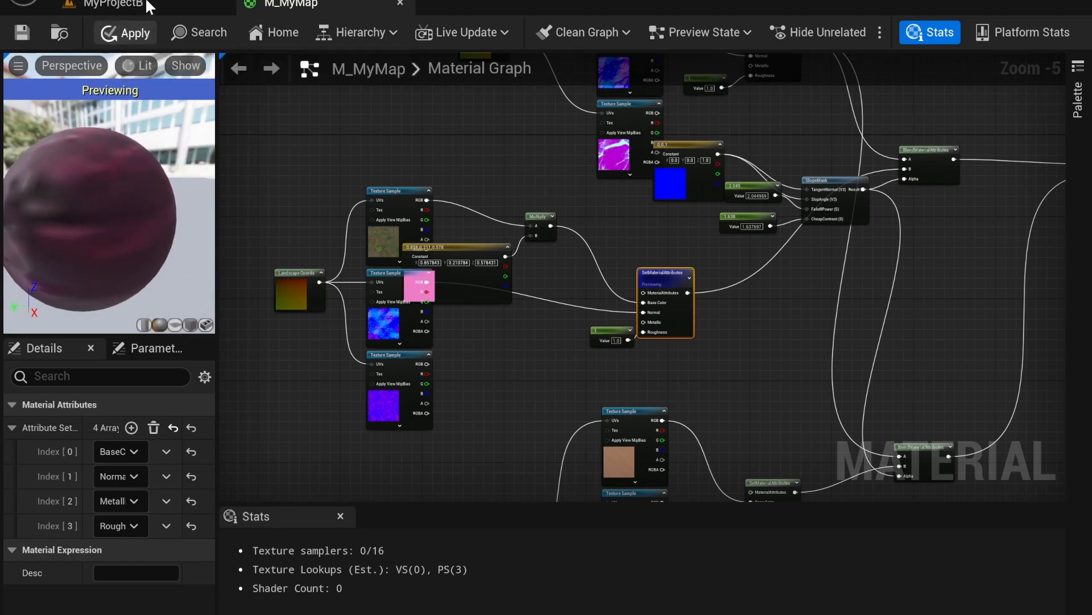
pyautogui.click(114, 6)
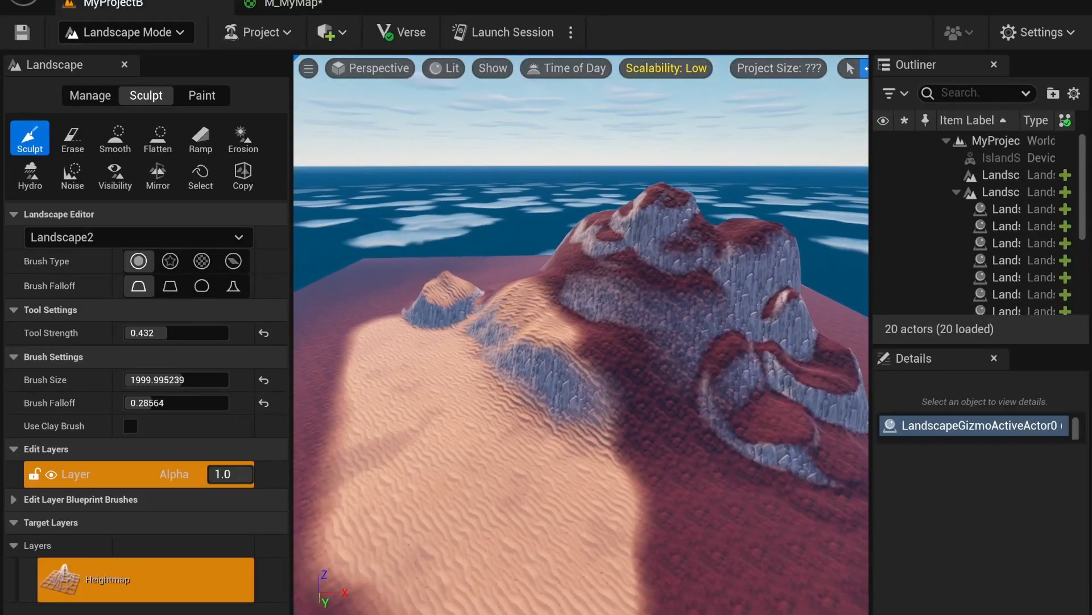
pyautogui.moveTo(581, 334)
pyautogui.mouseDown(button='right')
pyautogui.moveTo(586, 393)
pyautogui.moveTo(541, 379)
pyautogui.moveTo(495, 336)
pyautogui.moveTo(535, 381)
pyautogui.moveTo(580, 387)
pyautogui.moveTo(621, 335)
pyautogui.moveTo(665, 364)
pyautogui.moveTo(489, 342)
pyautogui.moveTo(571, 244)
pyautogui.mouseUp(button='right')
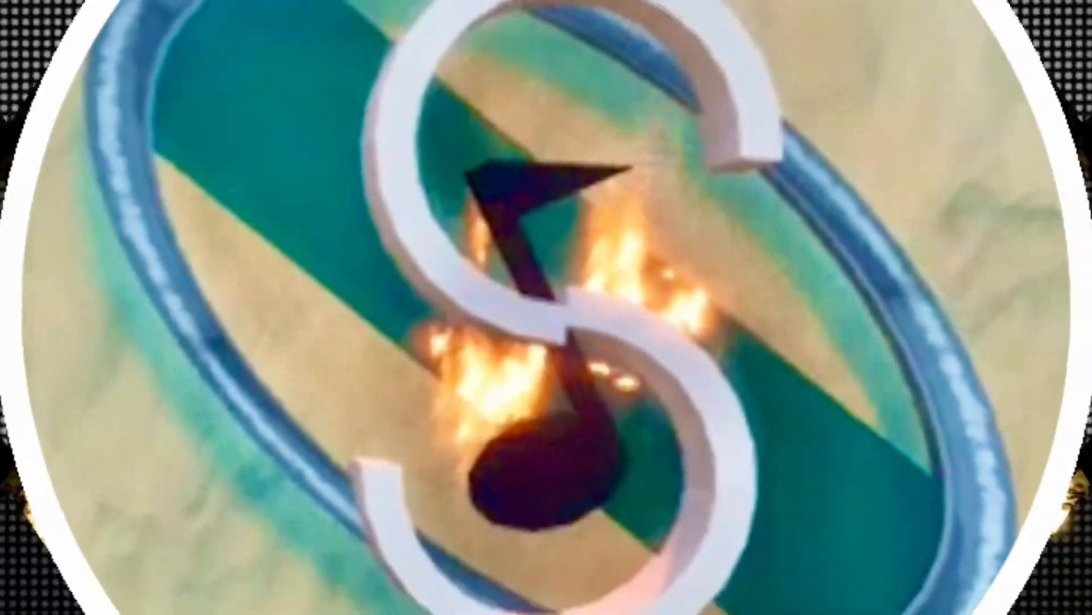